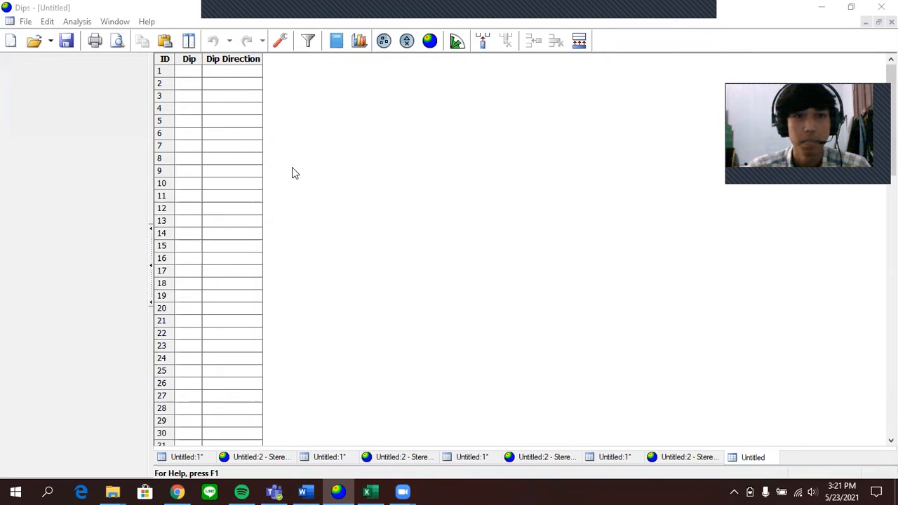
# Switch to the Excel workbook and copy the strike and dip values in A2:B61 of the Kekar sheet
pyautogui.click(366, 491)
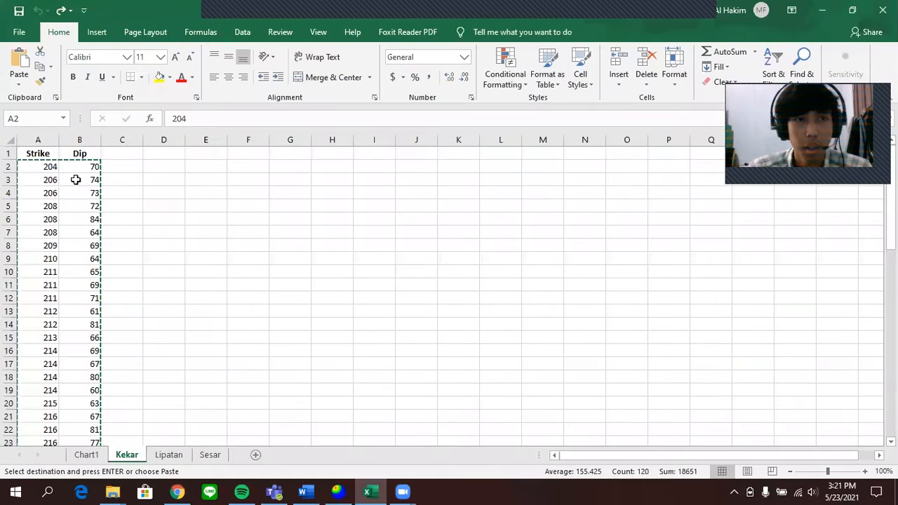
pyautogui.moveTo(16, 167); pyautogui.dragTo(102, 419)
pyautogui.hotkey('ctrl', 'c')
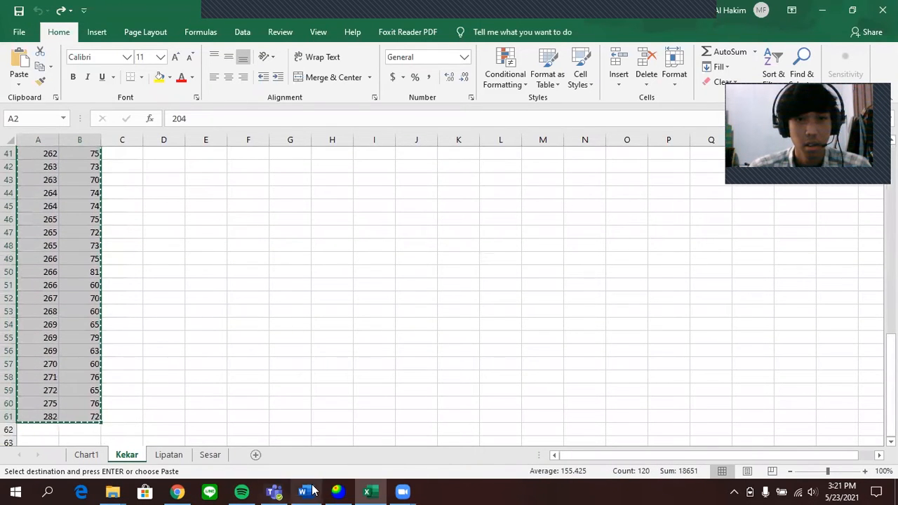
# Switch to Dips and set the project's Global Orientation Format to Strike (Right) / Dip
pyautogui.click(338, 491)
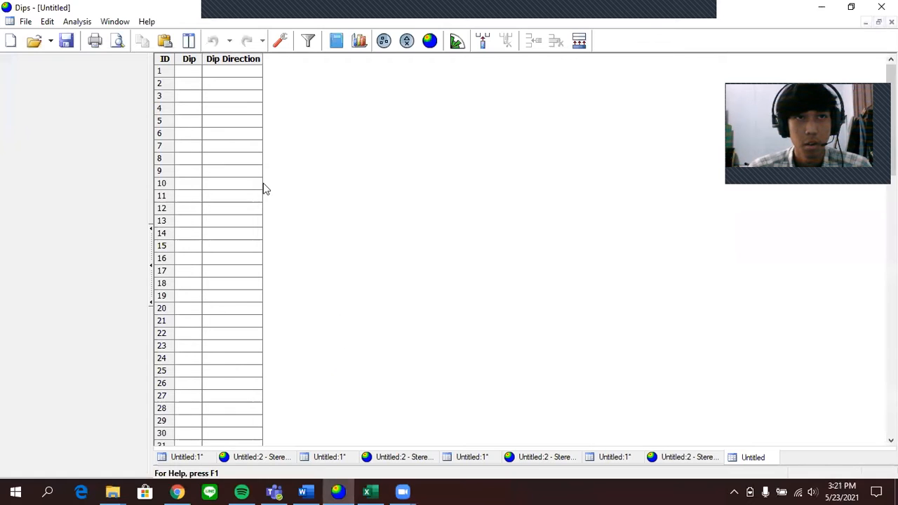
pyautogui.click(280, 42)
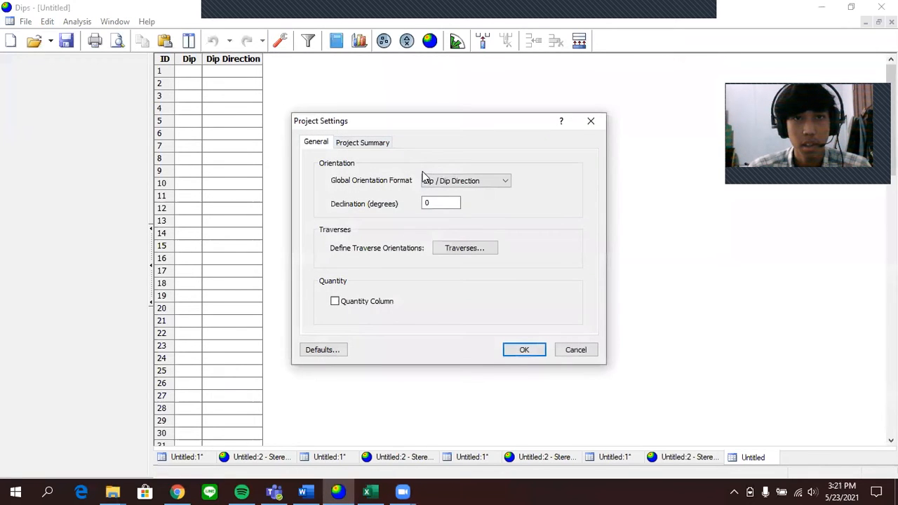
pyautogui.click(456, 188)
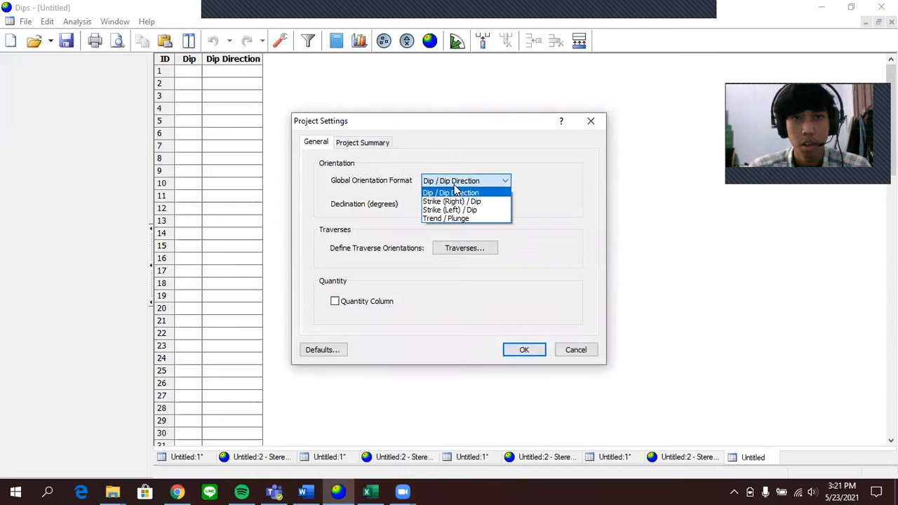
pyautogui.click(459, 202)
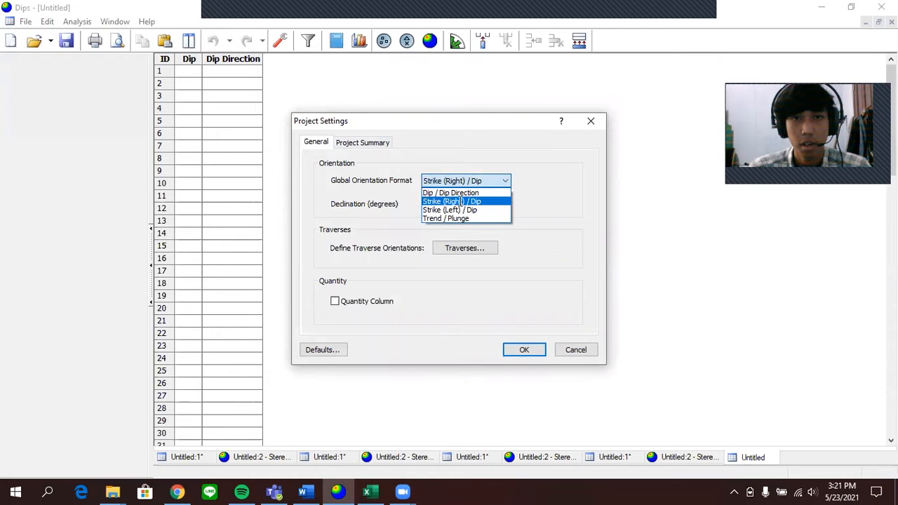
pyautogui.click(527, 350)
# Paste the copied strike and dip data from the grid's first row and plot it as a stereonet with density contours
pyautogui.click(203, 72)
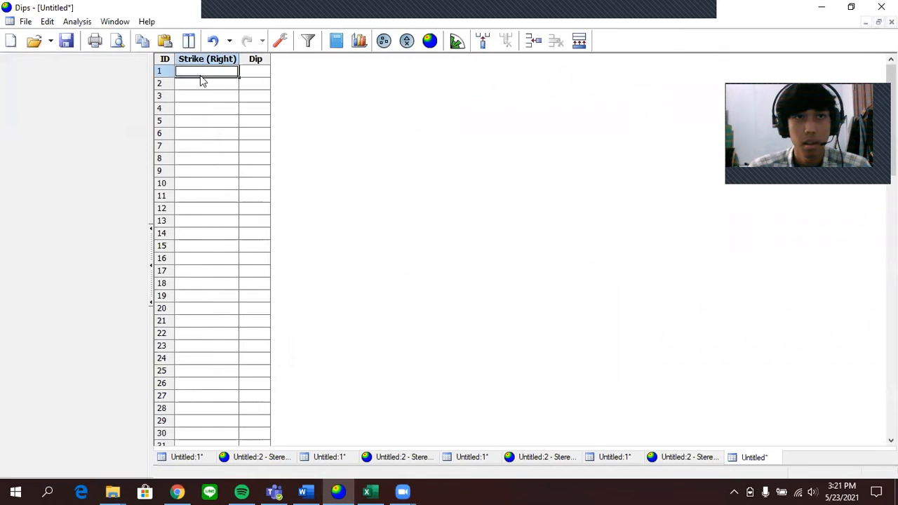
pyautogui.hotkey('ctrl', 'v')
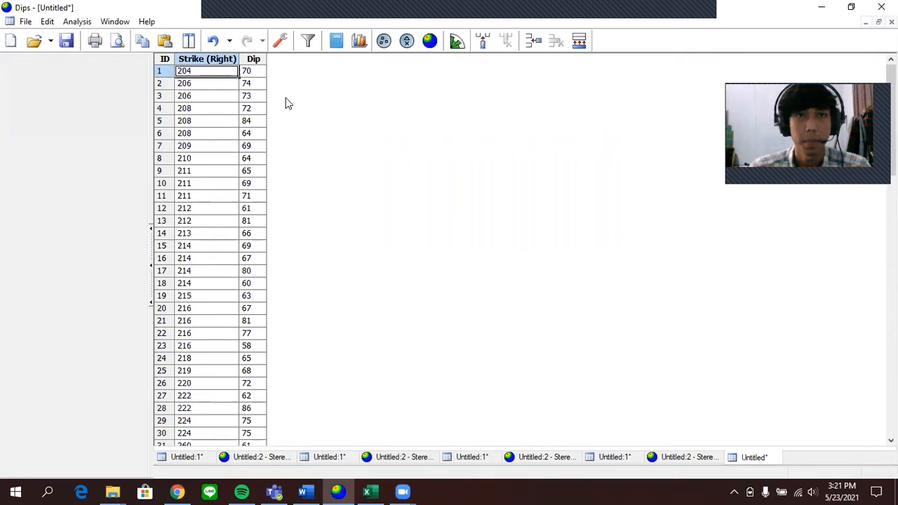
pyautogui.click(385, 41)
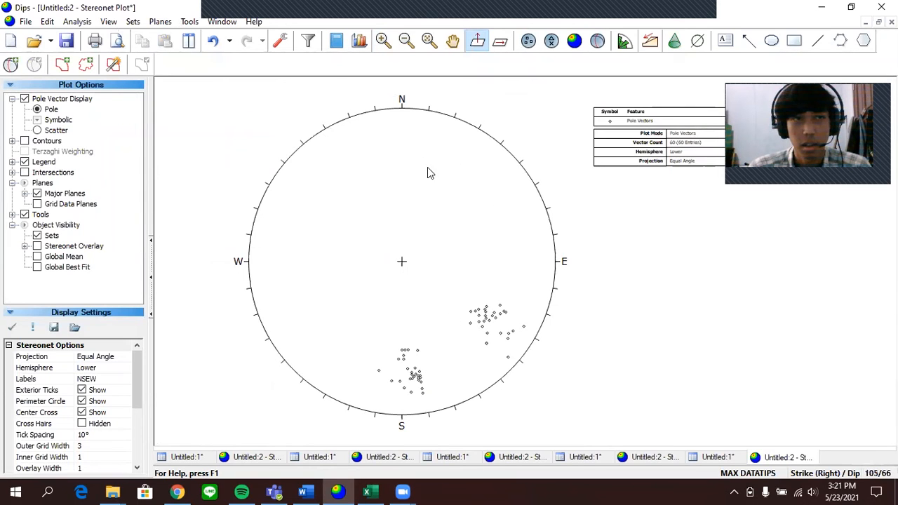
pyautogui.click(574, 44)
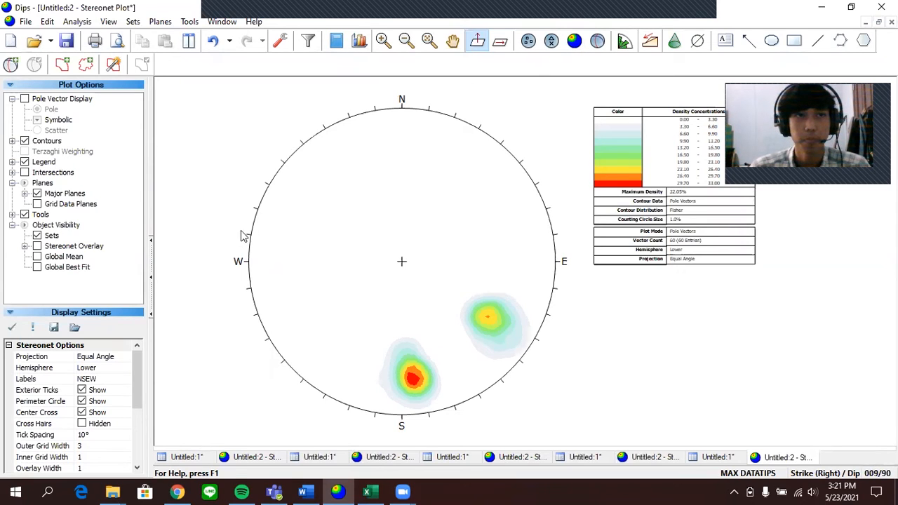
# Add a user plane at the red southern contour peak, about 265/75, labelled "Max 1", showing only its pole and label
pyautogui.click(11, 64)
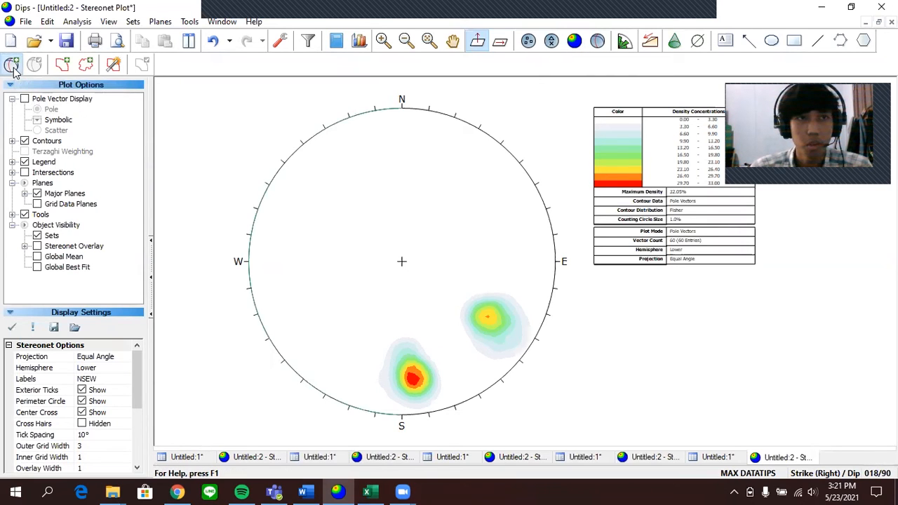
pyautogui.click(178, 176)
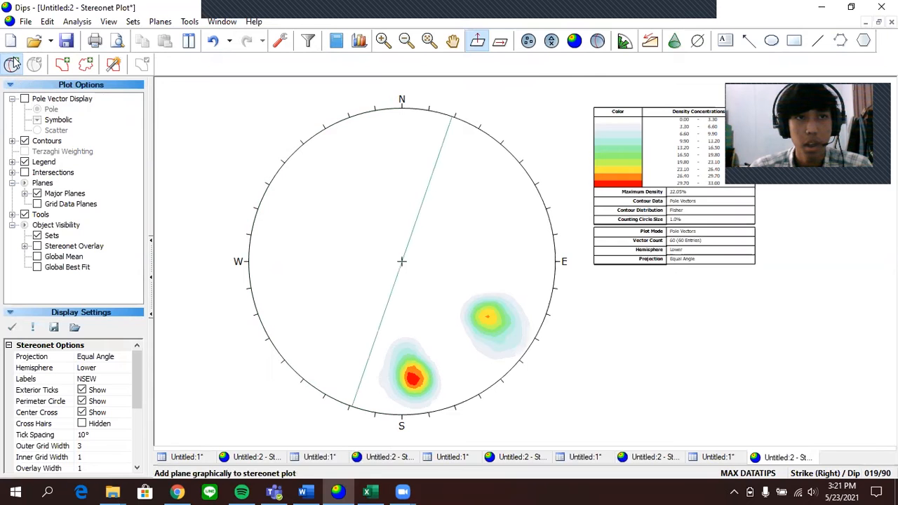
pyautogui.click(12, 65)
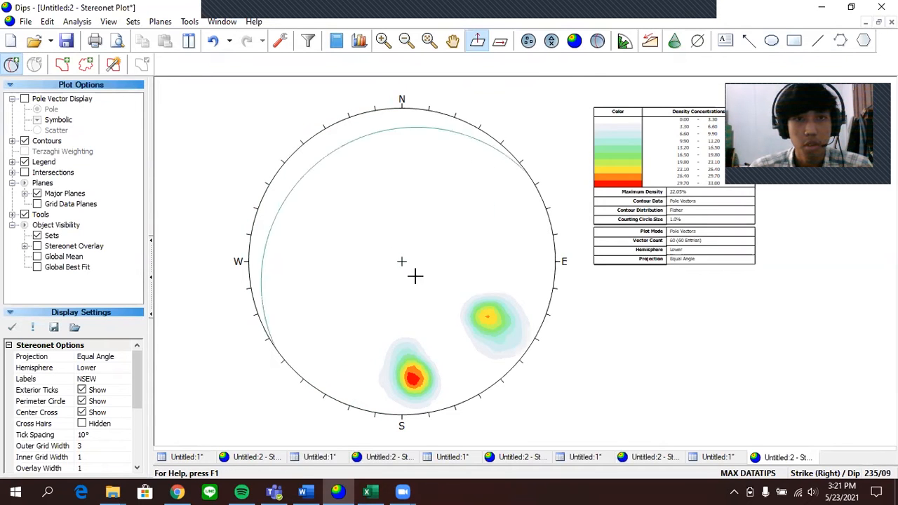
pyautogui.click(412, 378)
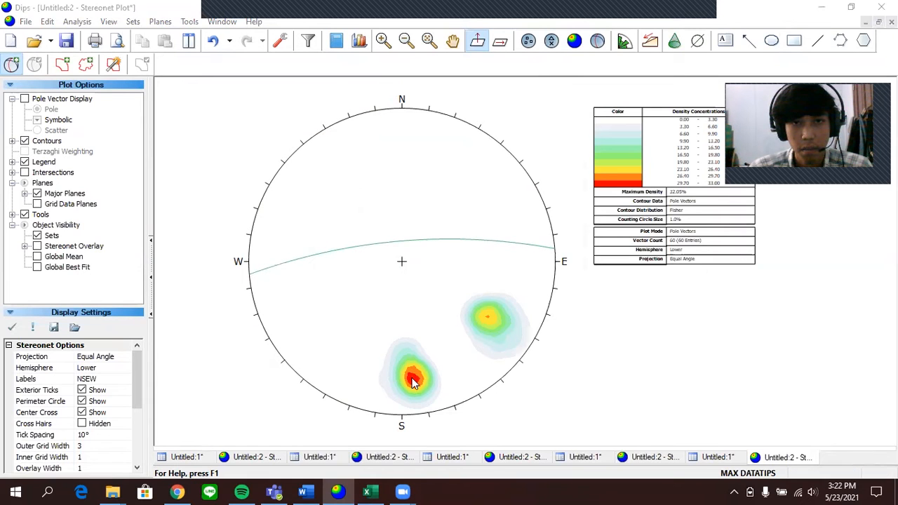
pyautogui.press('Tab')
pyautogui.write('Max')
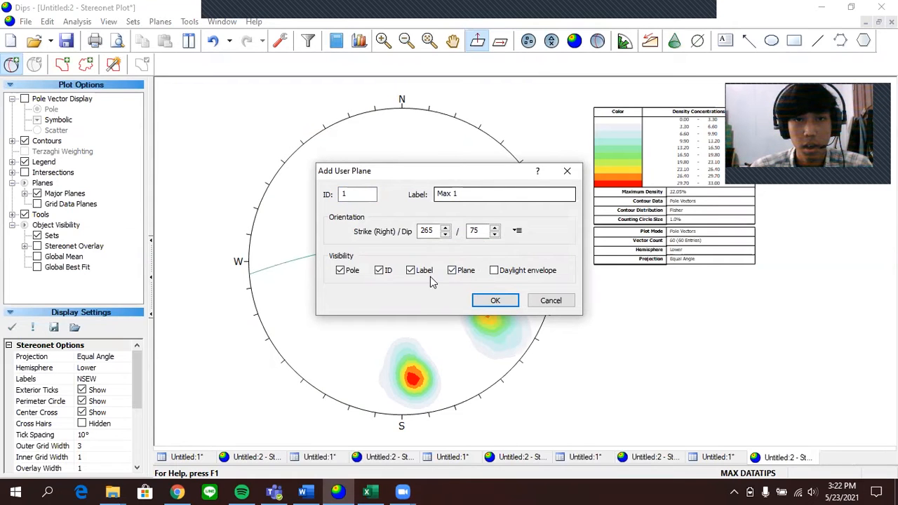
pyautogui.click(452, 270)
pyautogui.click(380, 271)
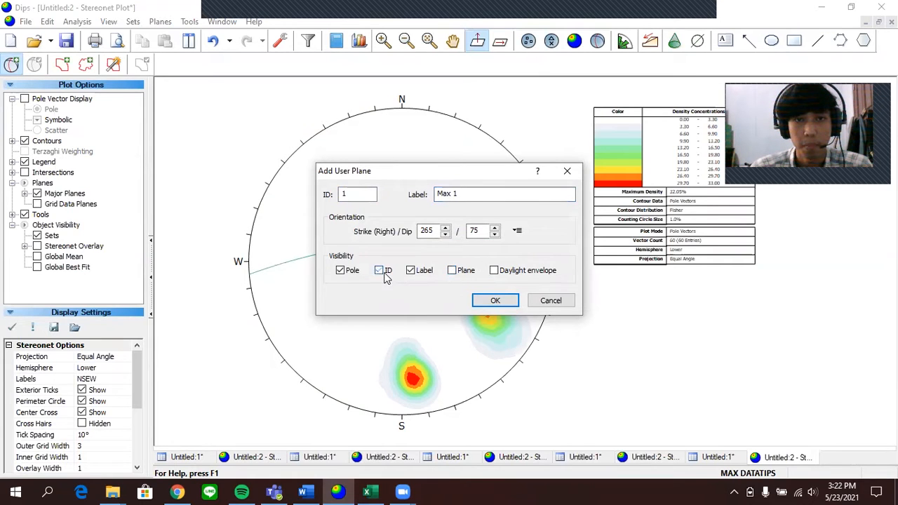
pyautogui.click(508, 304)
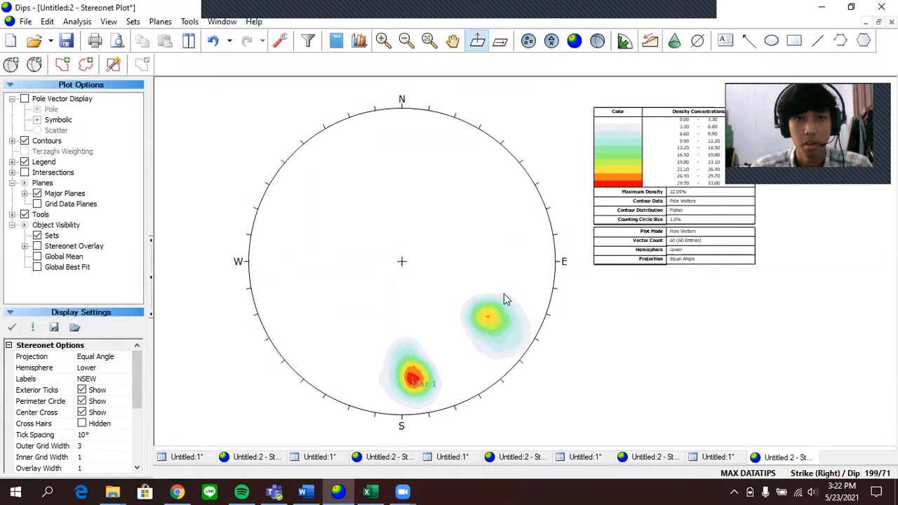
# Add a user plane at the southeastern contour peak, about 213/67, labelled "Max 2", with only pole and label shown
pyautogui.click(11, 64)
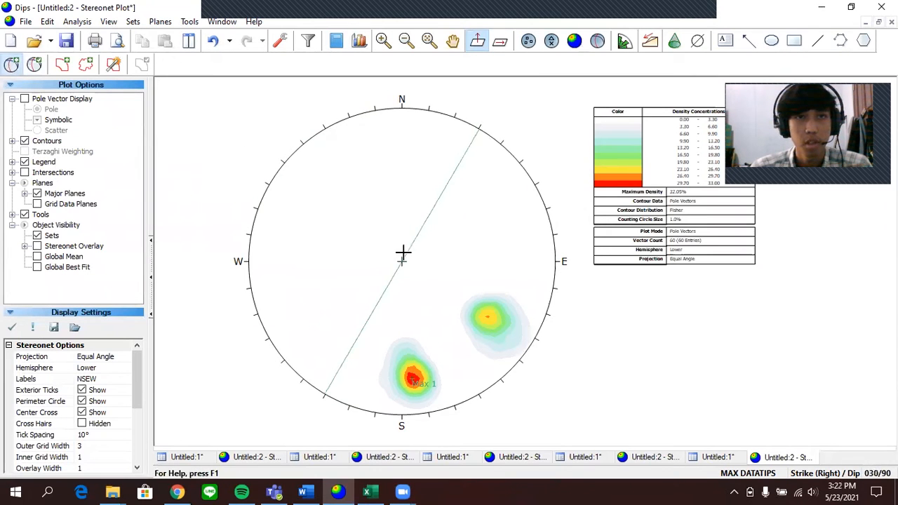
pyautogui.click(489, 316)
pyautogui.press('Tab')
pyautogui.write('Max 2')
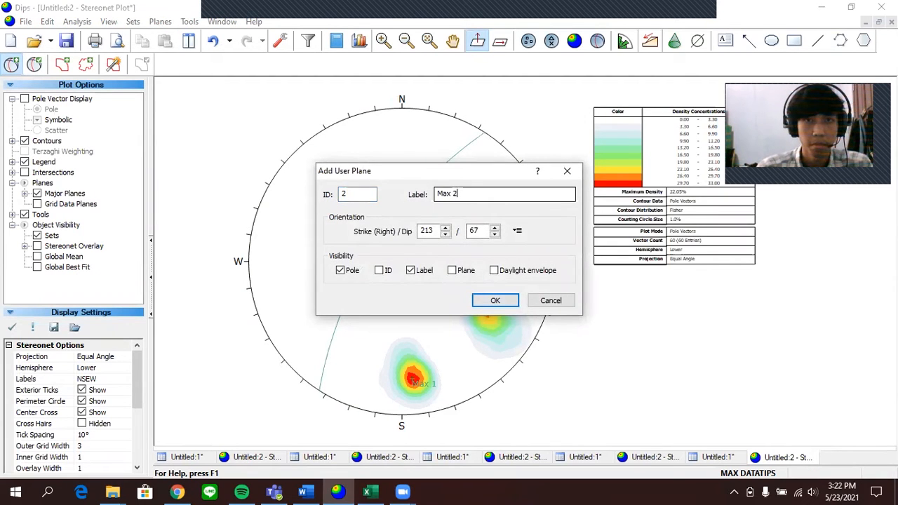
pyautogui.press('Return')
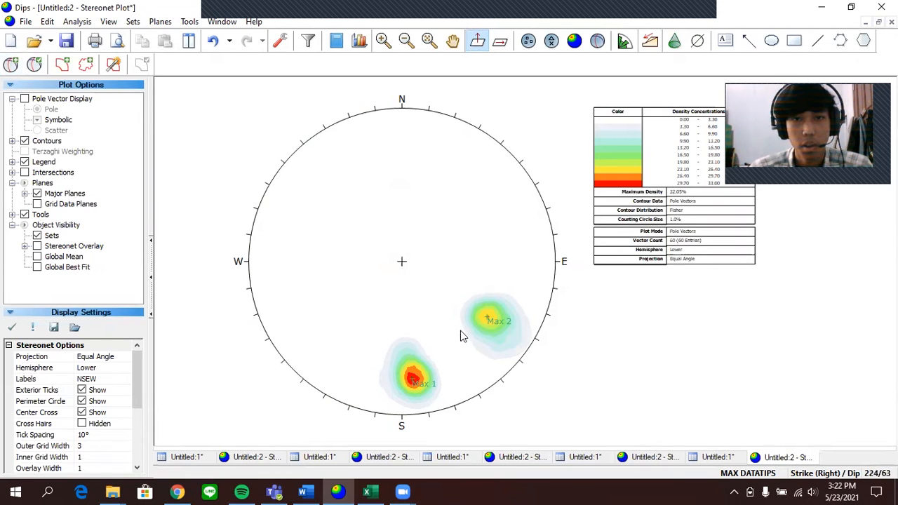
# Add a user plane from the Max 1 peak, about 265/74, labelled "Pole Max 1", showing the plane and label but not the pole
pyautogui.click(10, 64)
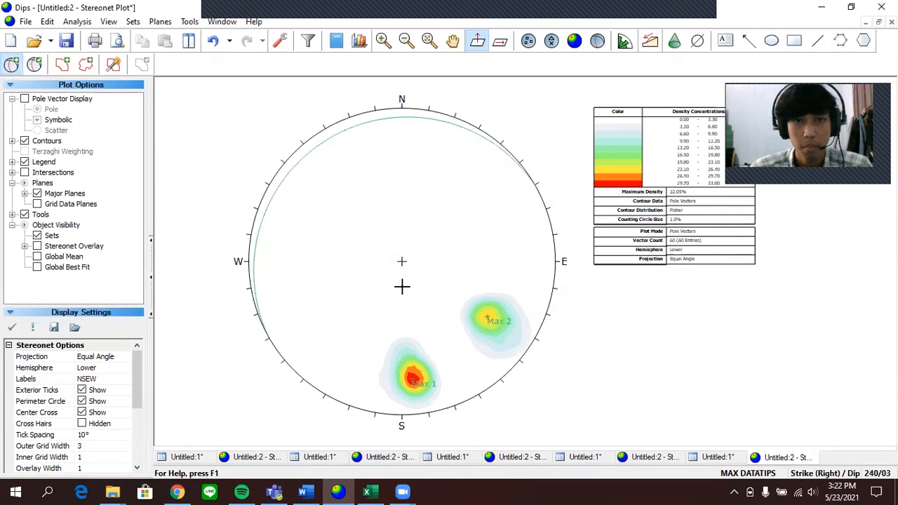
pyautogui.click(411, 378)
pyautogui.press('Tab')
pyautogui.write('Pole Maax')
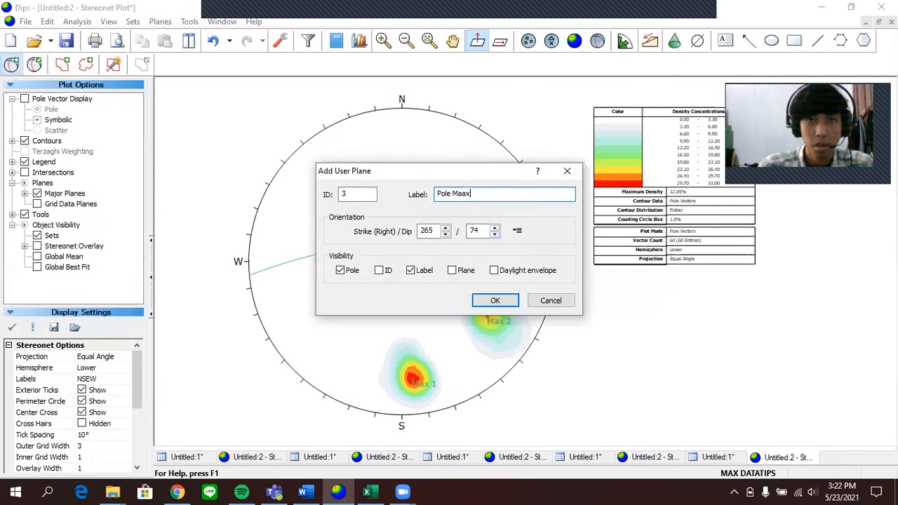
pyautogui.press('BackSpace')
pyautogui.press('BackSpace')
pyautogui.write('x 1')
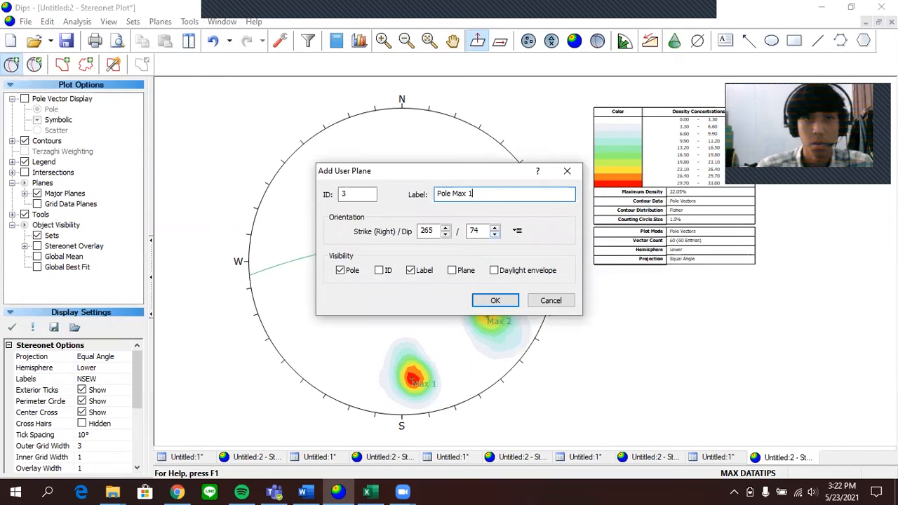
pyautogui.click(340, 272)
pyautogui.click(453, 271)
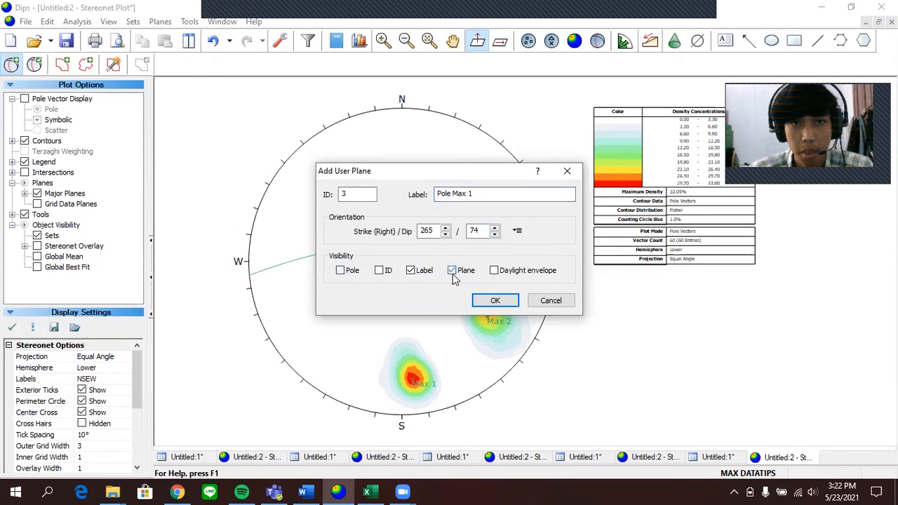
pyautogui.click(510, 305)
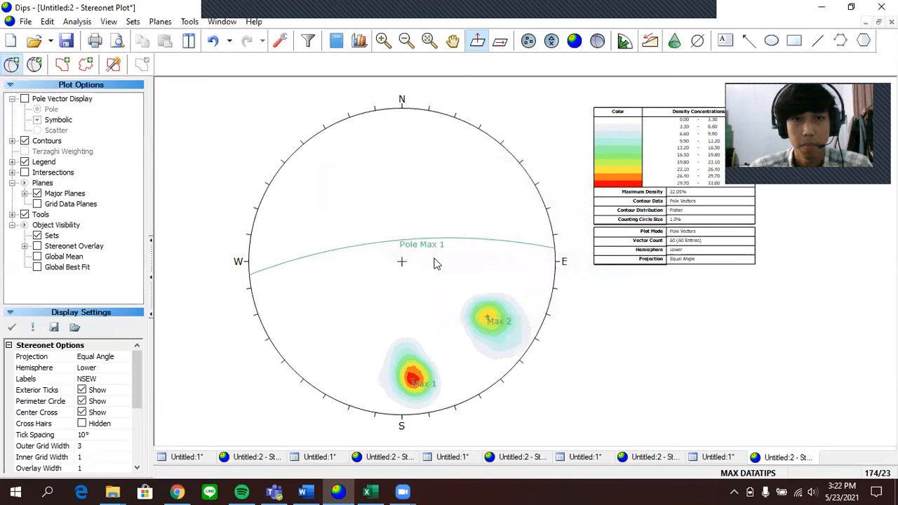
# Add a user plane from the Max 2 peak, about 213/67, labelled "Pole Max 2", showing the plane and label
pyautogui.click(10, 64)
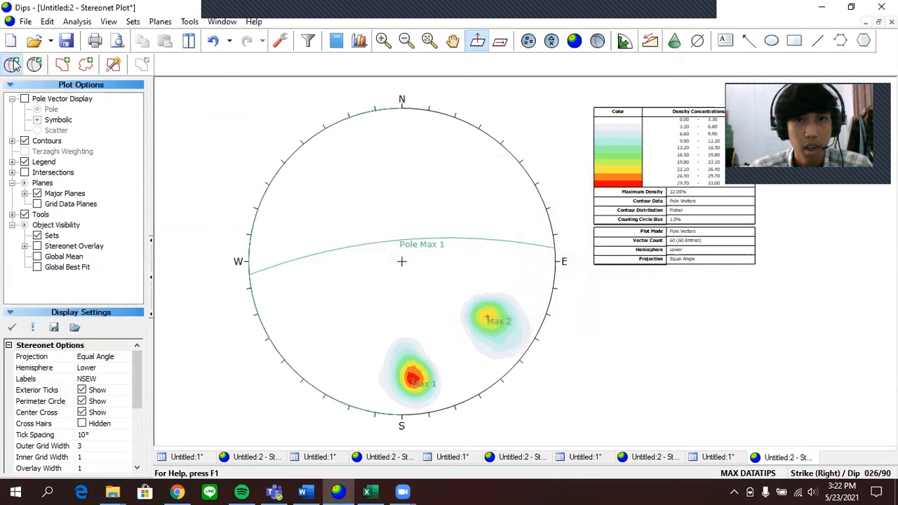
pyautogui.click(487, 319)
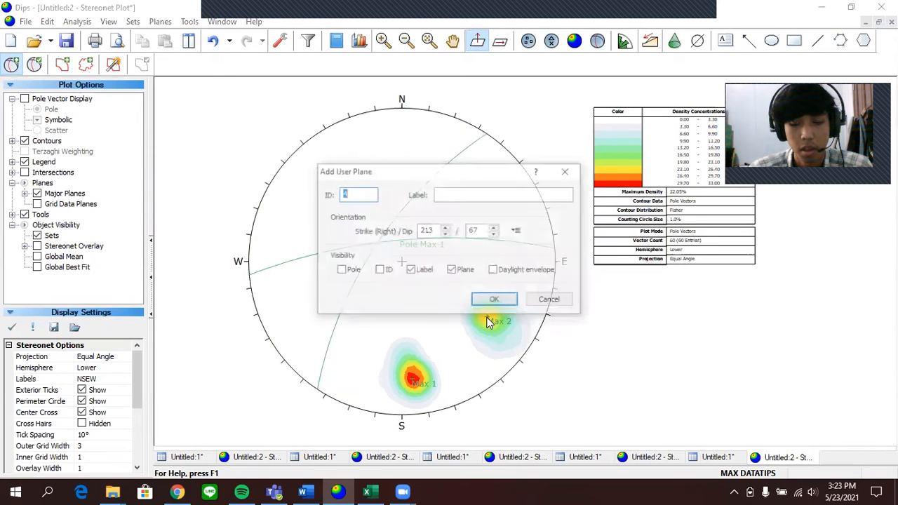
pyautogui.click(462, 193)
pyautogui.write('Pole Max 2')
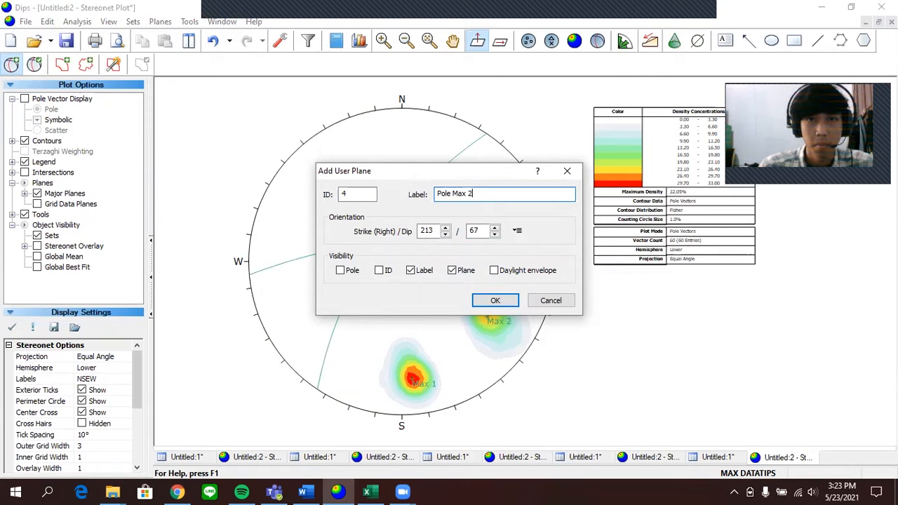
pyautogui.press('Return')
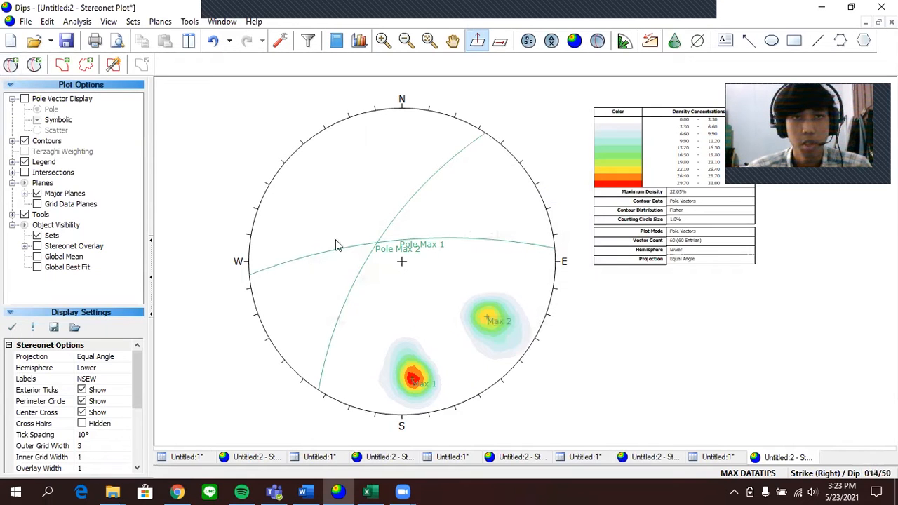
# Add a "Sigma 2" user plane with its pole at the two great circles' intersection, about 35/23, showing only pole and label
pyautogui.click(12, 64)
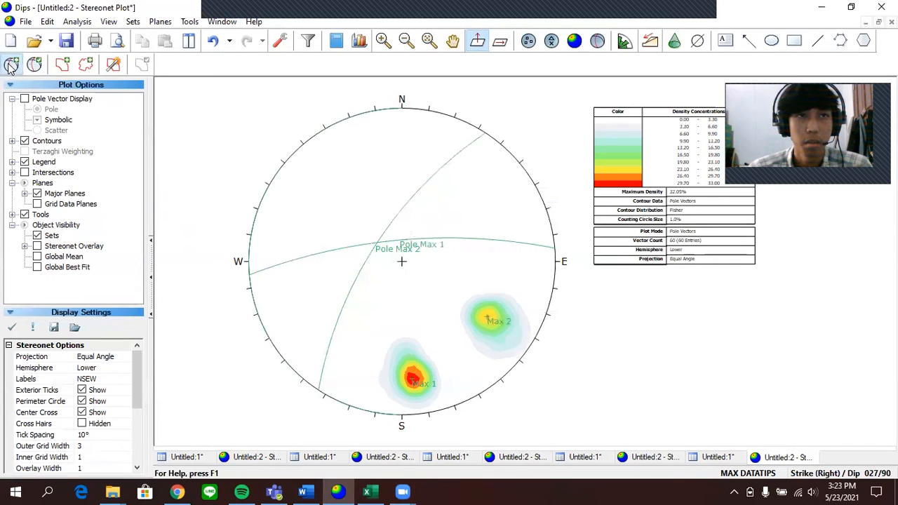
pyautogui.click(375, 243)
pyautogui.click(463, 194)
pyautogui.write('Sigma 2')
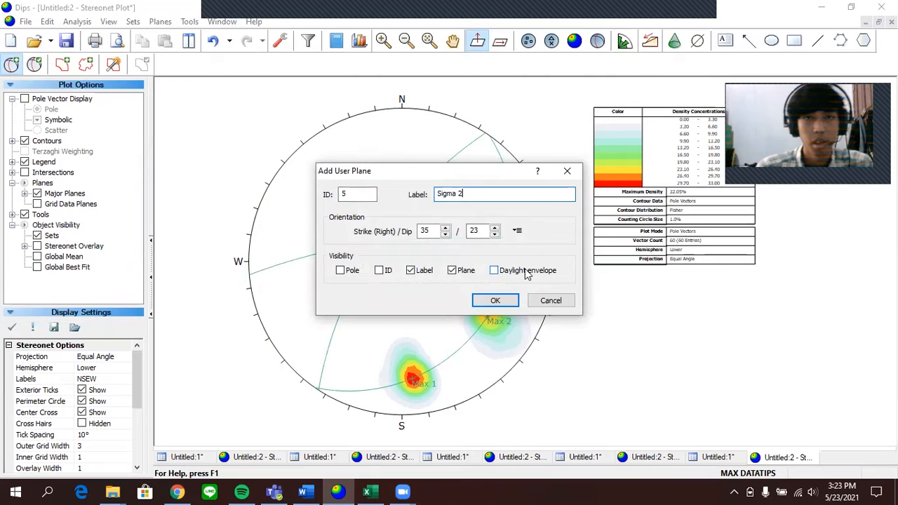
pyautogui.click(343, 272)
pyautogui.click(453, 272)
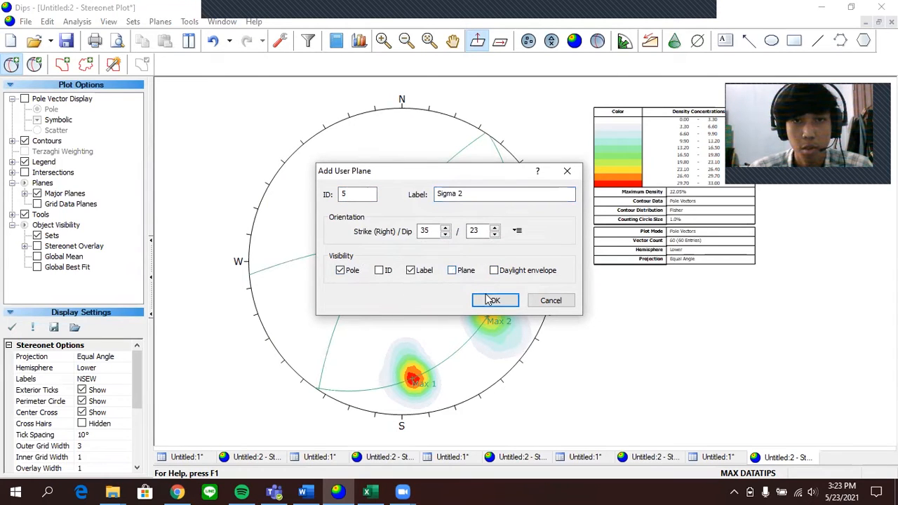
pyautogui.click(495, 300)
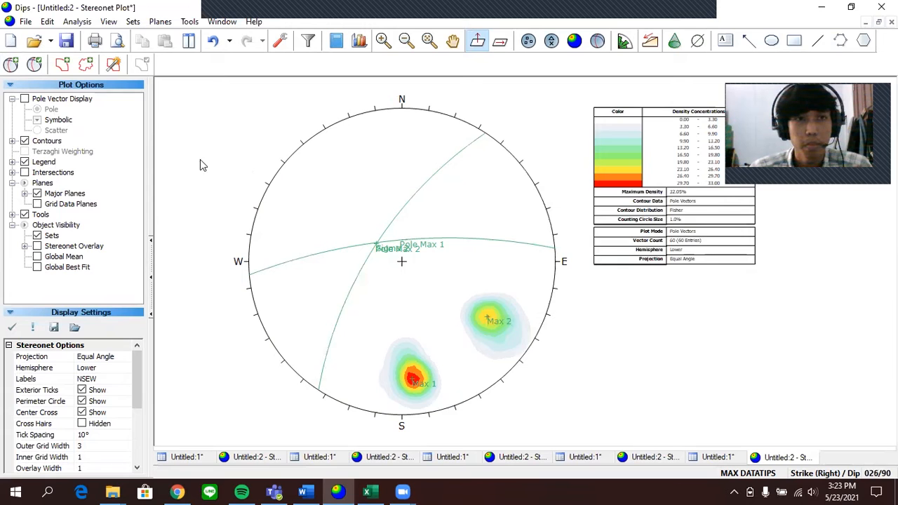
# Add a user plane with its pole at the great circles' intersection, about 31/23, labelled "garis bantu", showing the plane and label but not the pole
pyautogui.click(12, 64)
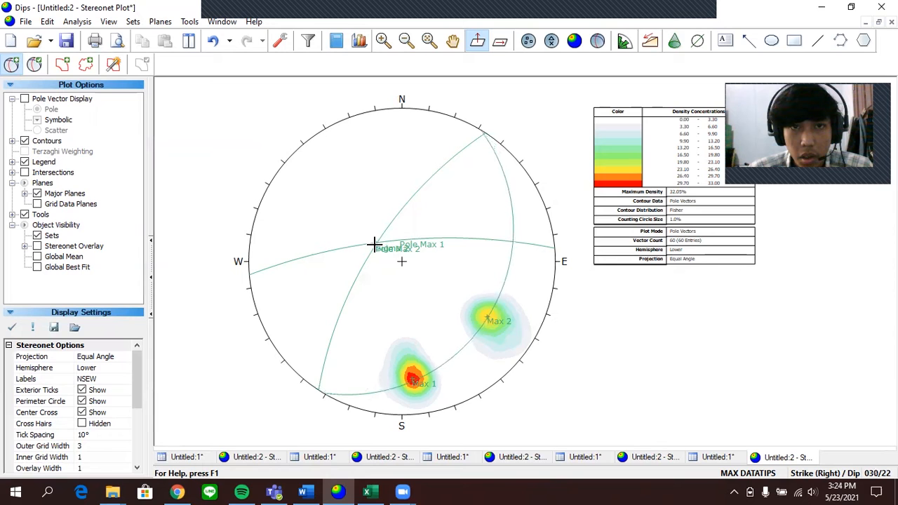
pyautogui.click(374, 244)
pyautogui.click(465, 194)
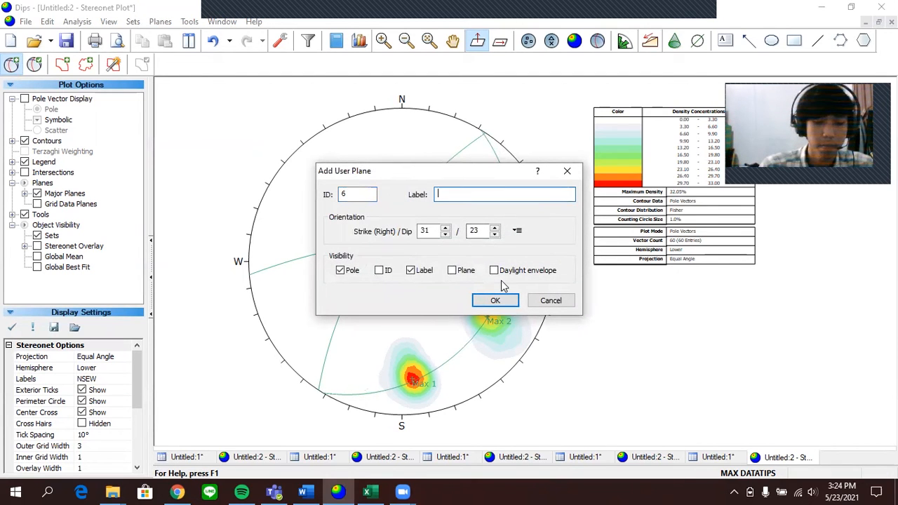
pyautogui.write('G')
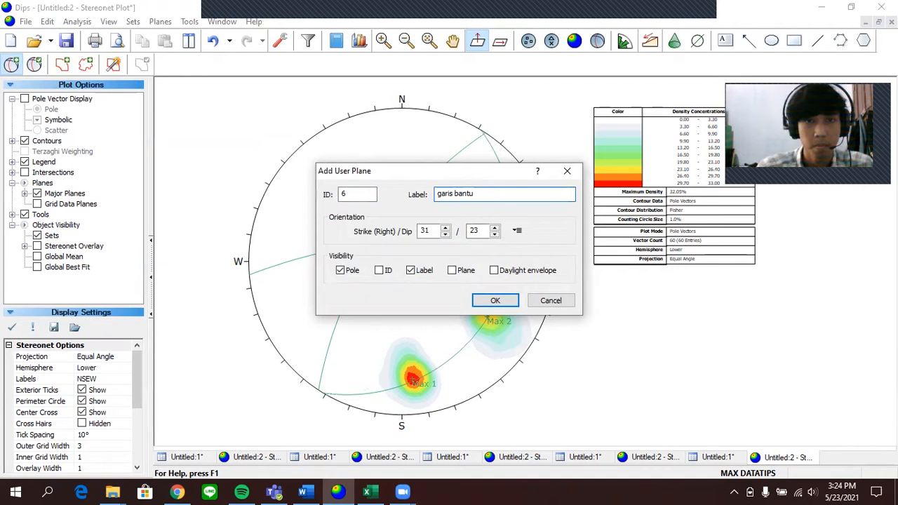
pyautogui.click(340, 272)
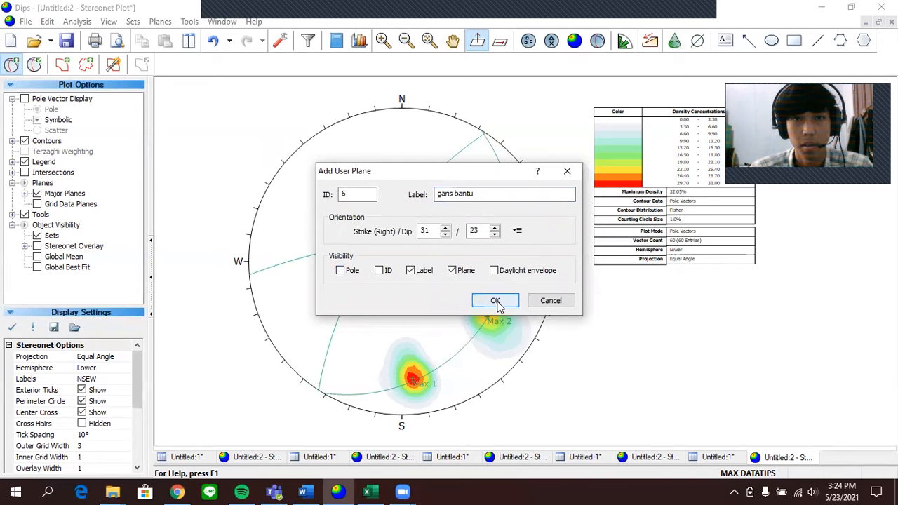
pyautogui.click(495, 301)
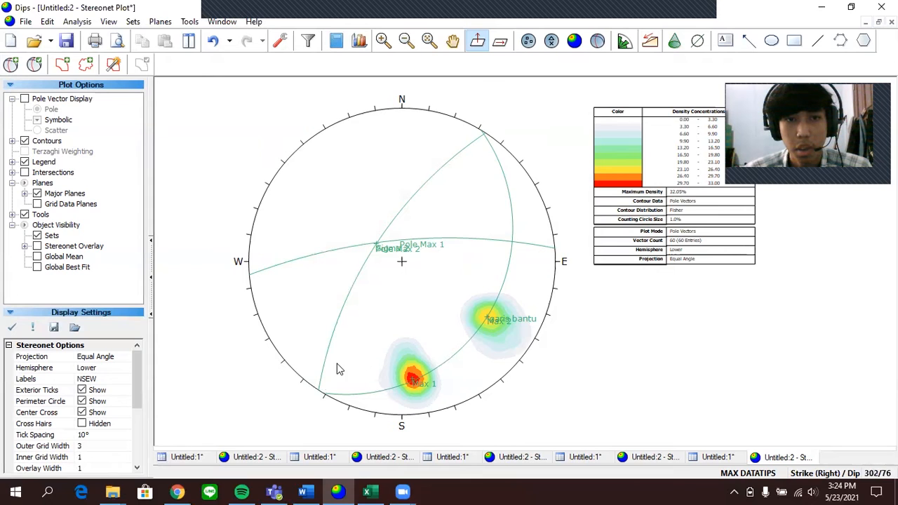
# Measure the angle along the garis bantu great circle from its northeastern end to its intersection with the Pole Max 1 plane
pyautogui.click(10, 65)
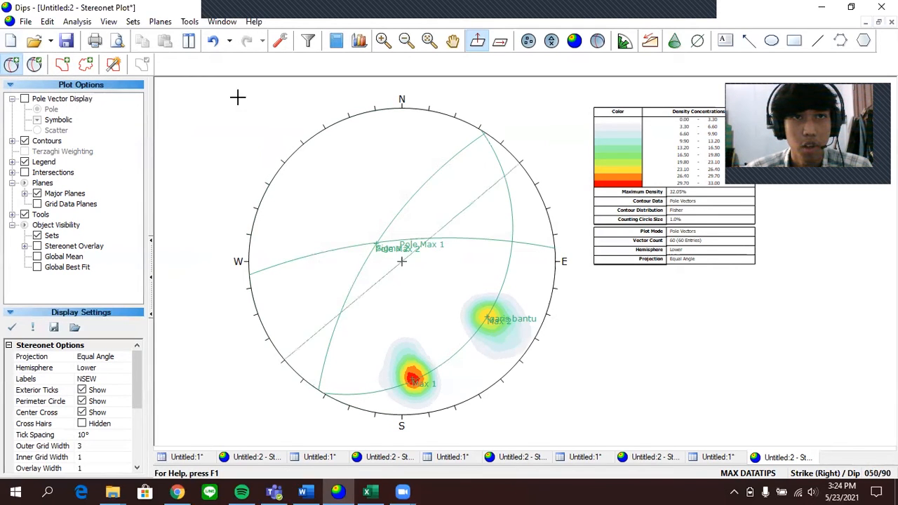
pyautogui.click(10, 65)
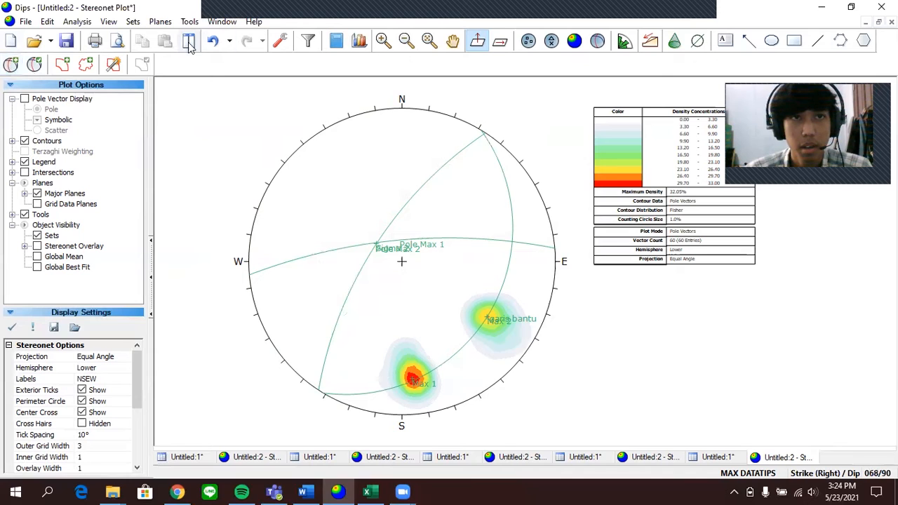
pyautogui.click(190, 23)
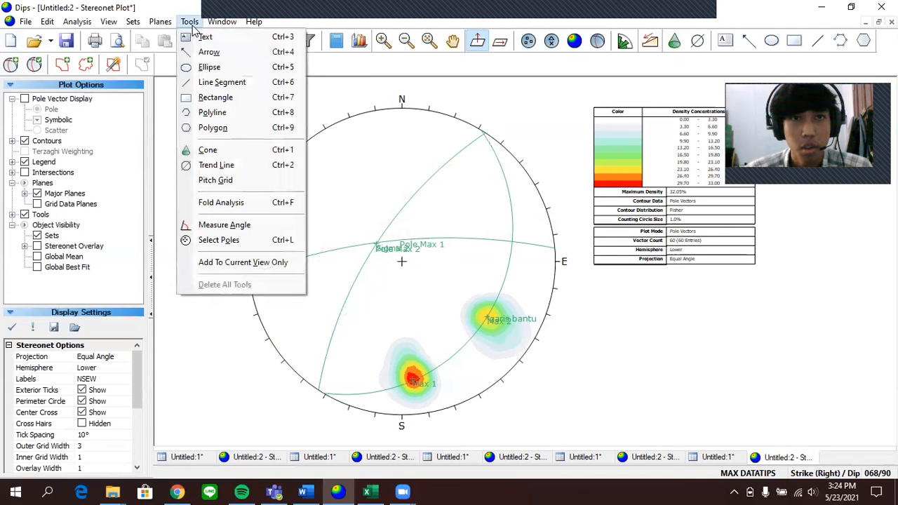
pyautogui.click(239, 227)
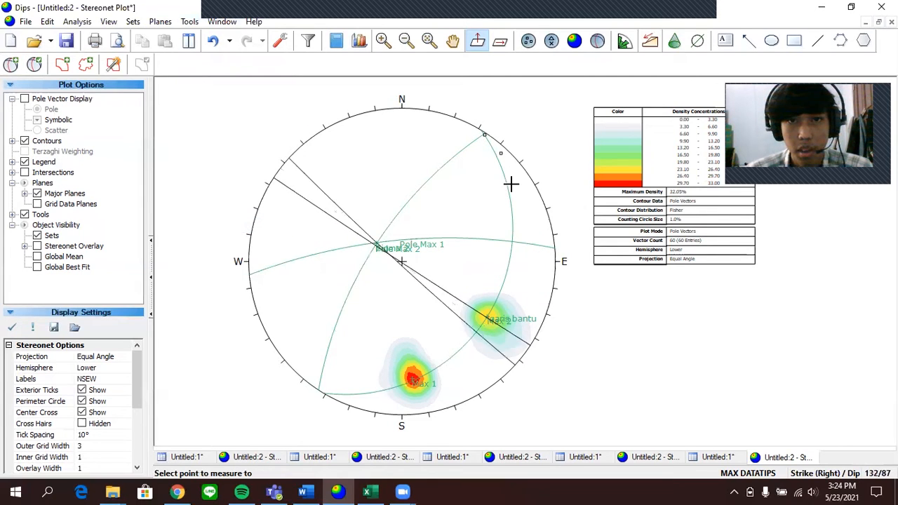
pyautogui.click(511, 240)
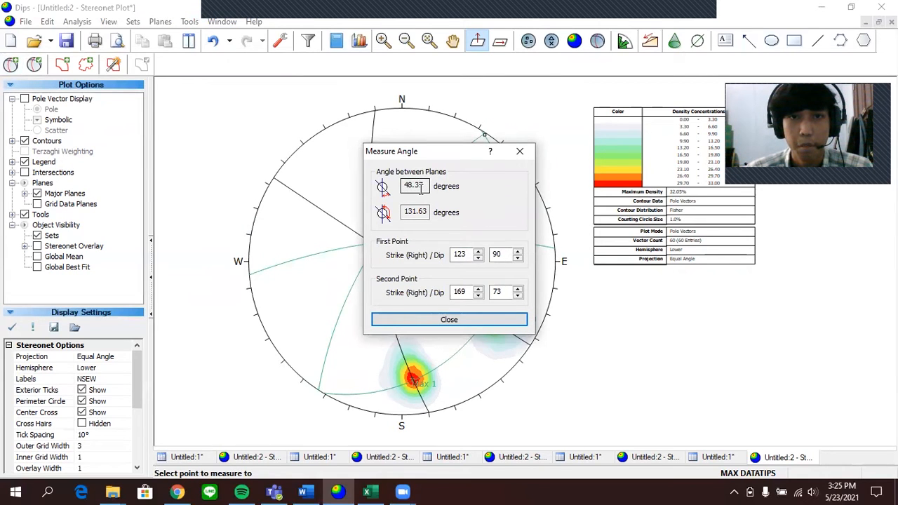
pyautogui.click(449, 320)
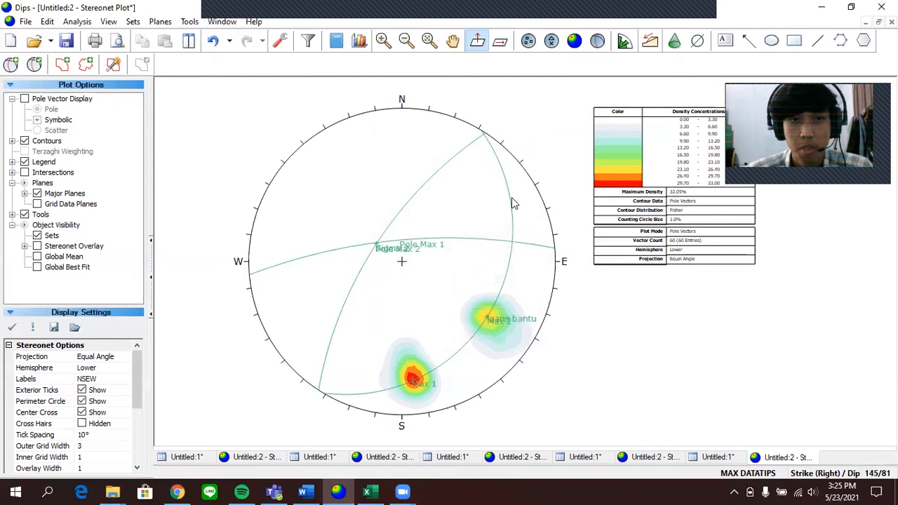
# Add a pitch grid along the garis bantu great circle, using the Sigma 2 pole as its reference
pyautogui.click(191, 22)
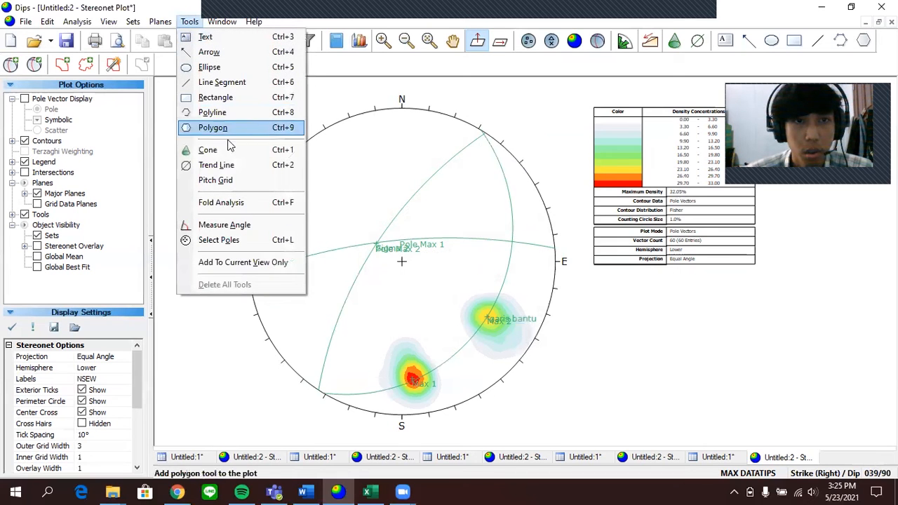
pyautogui.click(241, 183)
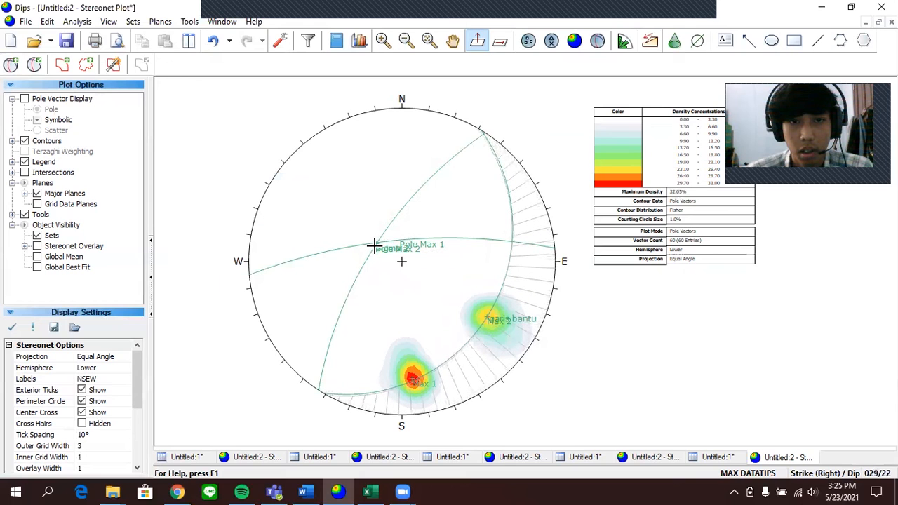
pyautogui.click(374, 245)
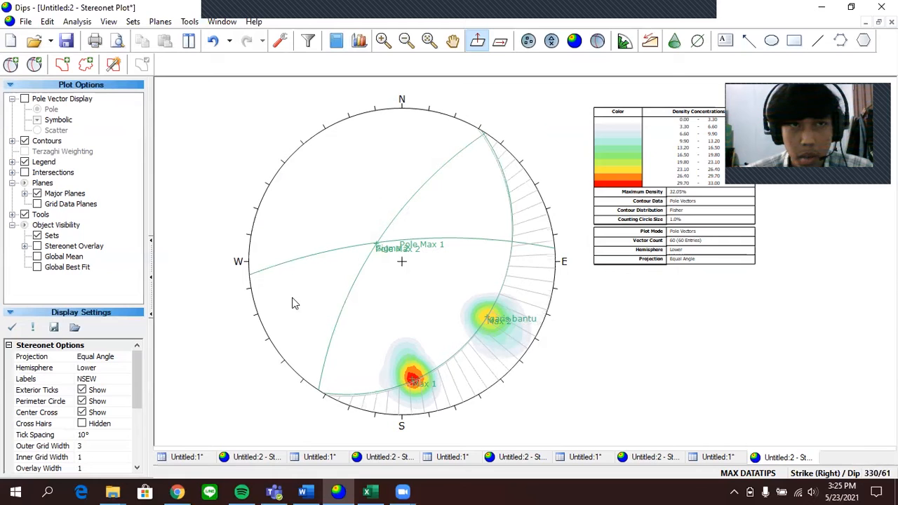
# Try adding a "Sigma 3" user plane with its pole on the garis bantu circle between Max 1 and Max 2, and undo it
pyautogui.click(10, 64)
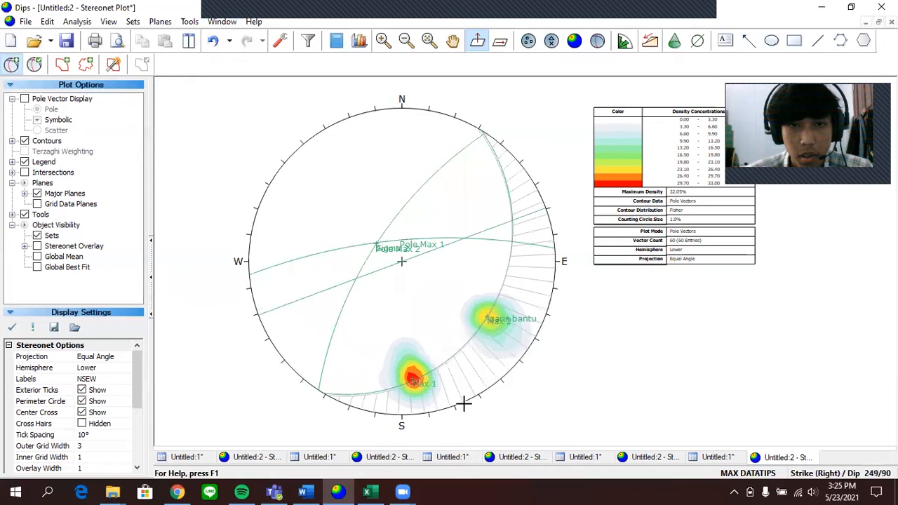
pyautogui.click(453, 356)
pyautogui.write('7')
pyautogui.press('Tab')
pyautogui.write('Sigma 3')
pyautogui.click(340, 270)
pyautogui.click(451, 271)
pyautogui.click(494, 301)
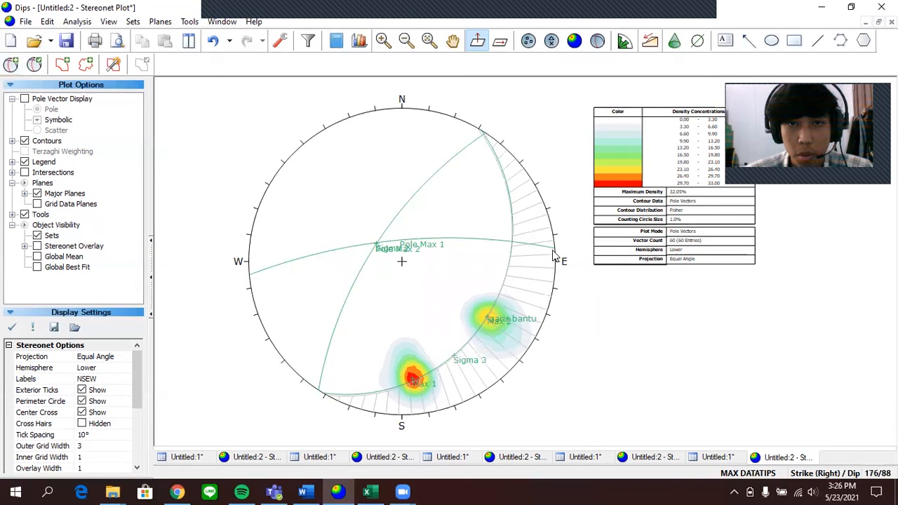
pyautogui.click(511, 197)
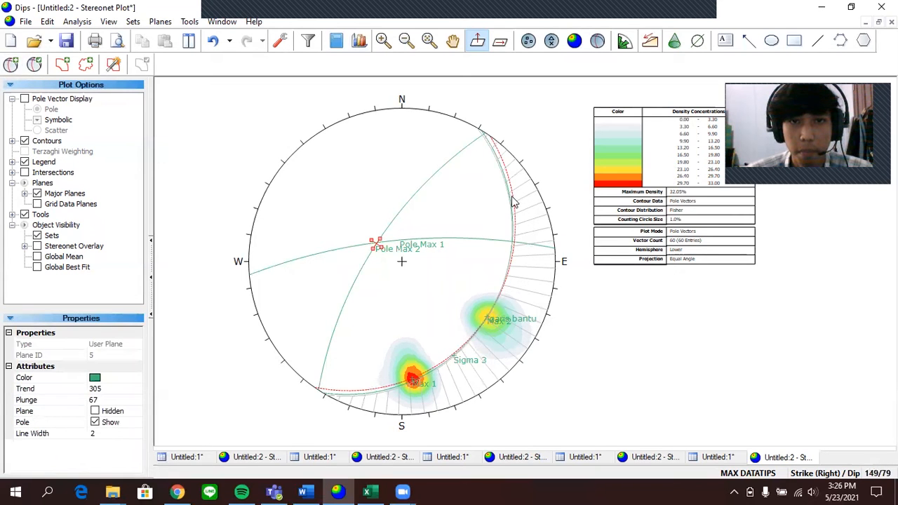
pyautogui.press('Escape')
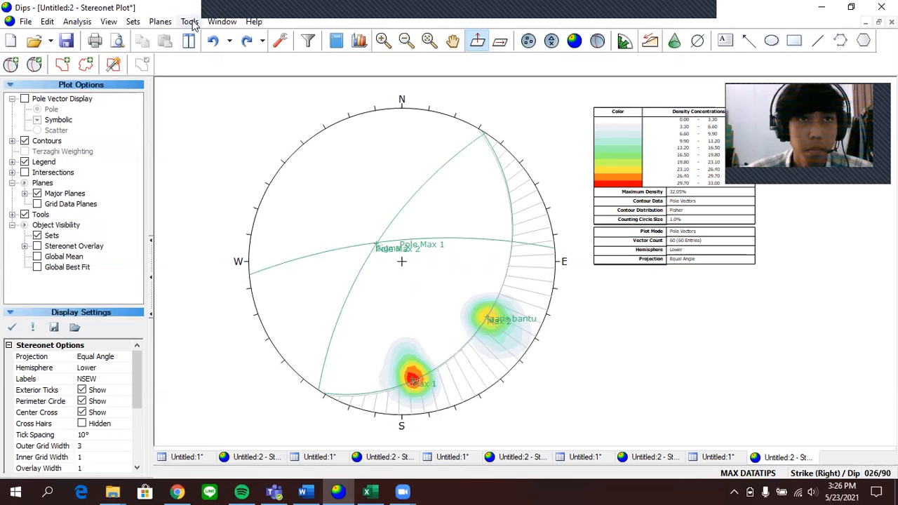
# Add a "Sigma 3" user plane midway between Max 1 and Max 2 on the garis bantu circle, about 242/70, showing only pole and label
pyautogui.click(11, 64)
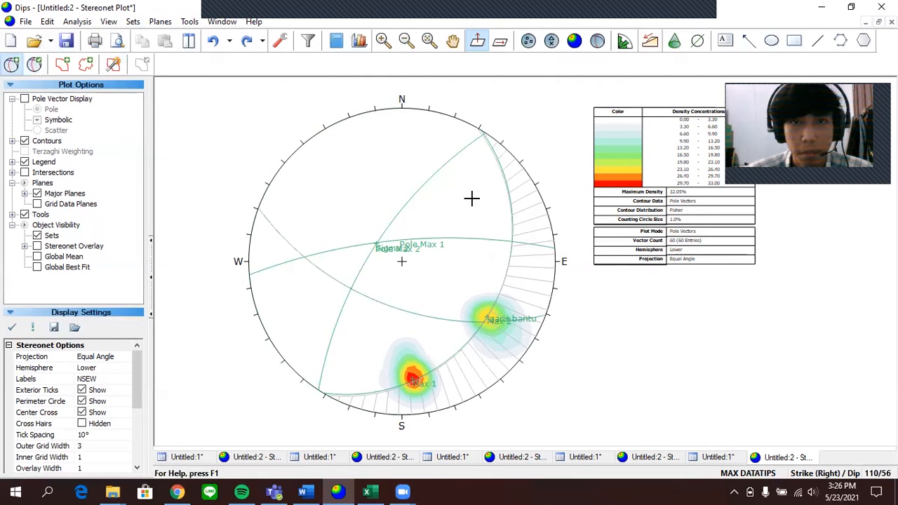
pyautogui.click(452, 355)
pyautogui.click(461, 195)
pyautogui.write('Sigma 3')
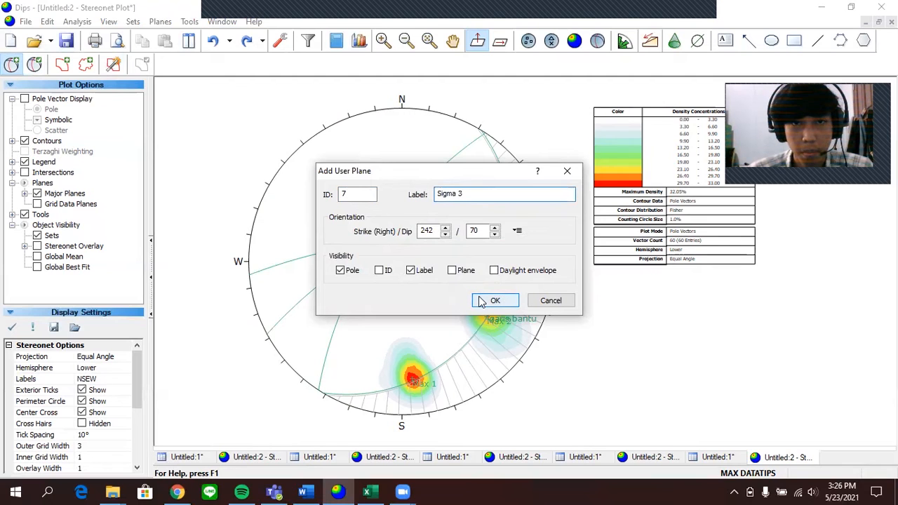
pyautogui.click(499, 300)
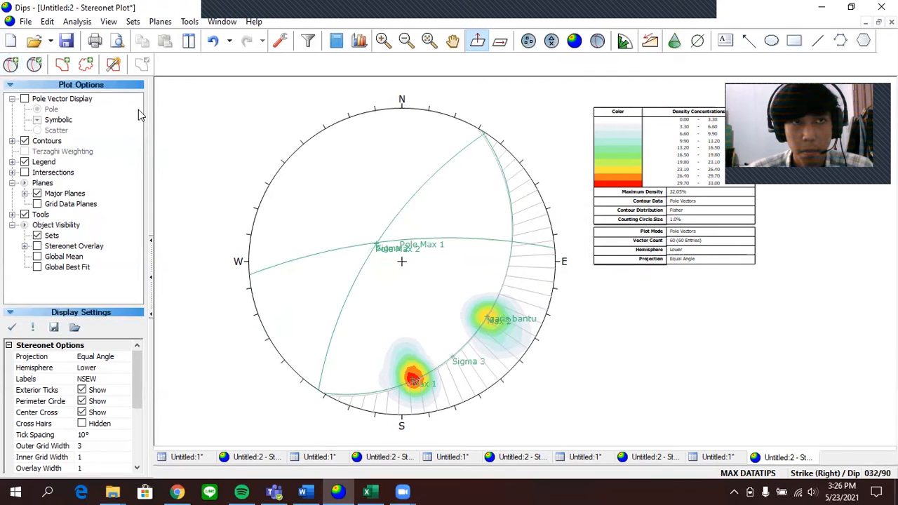
# Add a "Sigma 1" user plane with its pole on the northeastern part of the garis bantu circle, about 147/79, showing only pole and label
pyautogui.click(10, 64)
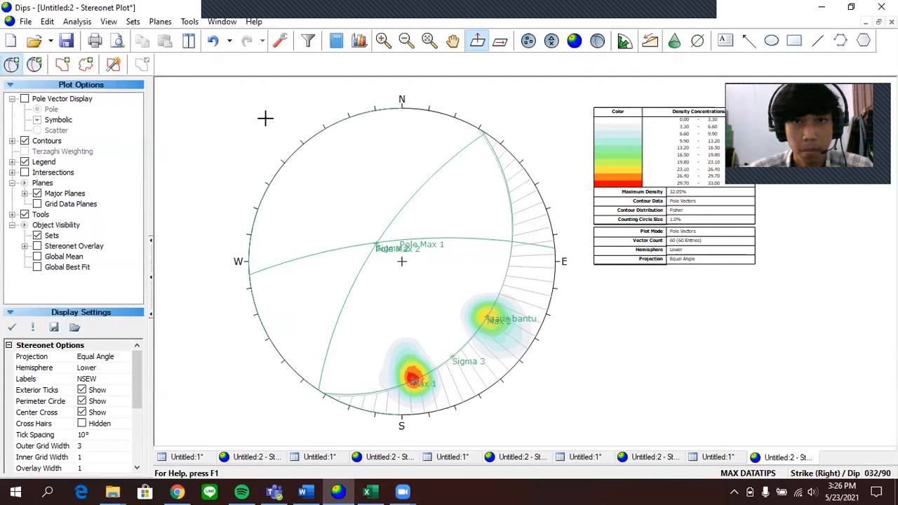
pyautogui.click(508, 191)
pyautogui.press('Tab')
pyautogui.write('S')
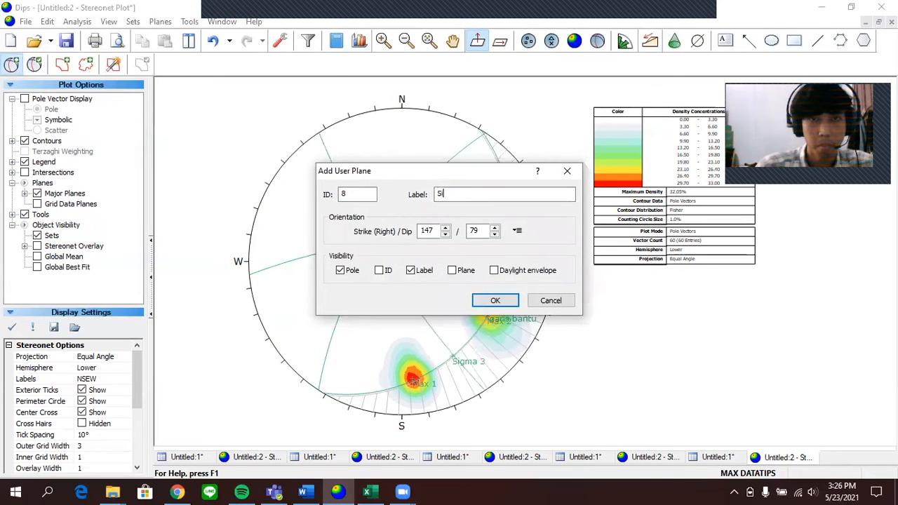
pyautogui.write('igma 1')
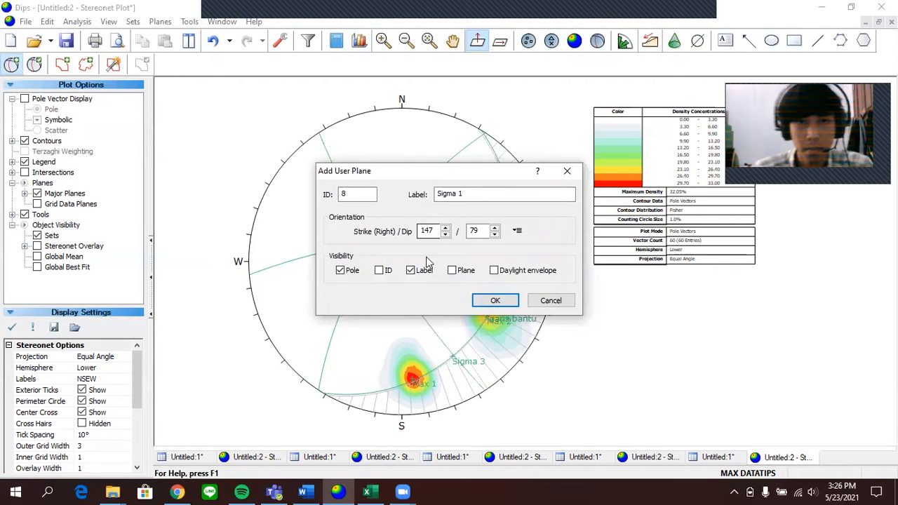
pyautogui.click(495, 300)
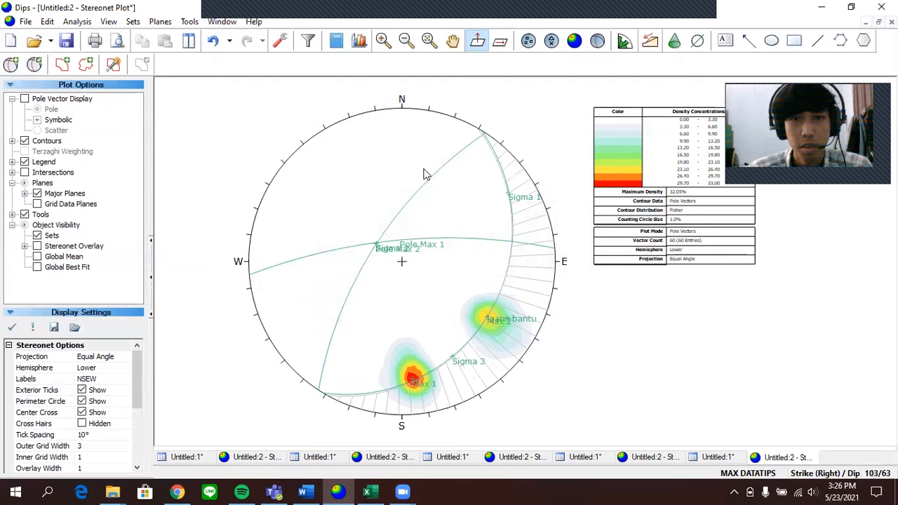
# Set the display colour of the Max 1 and Max 2 user planes to black
pyautogui.click(33, 65)
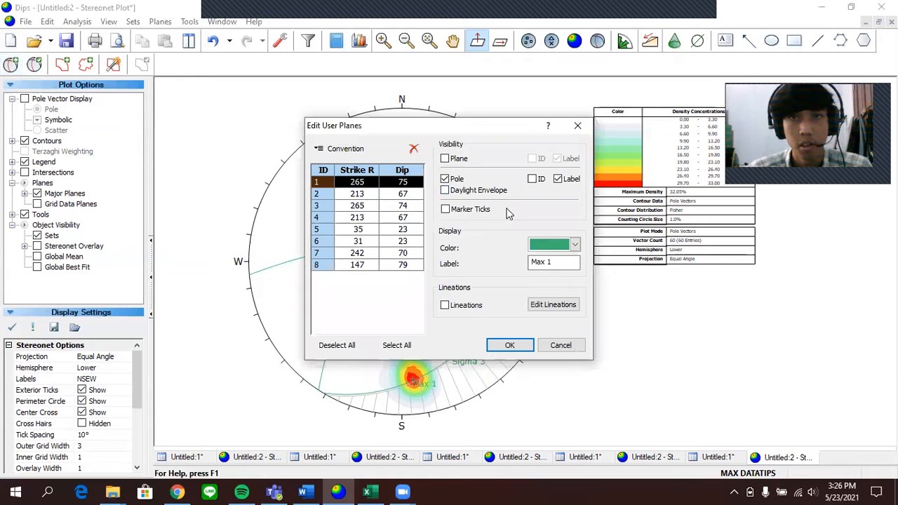
pyautogui.click(574, 245)
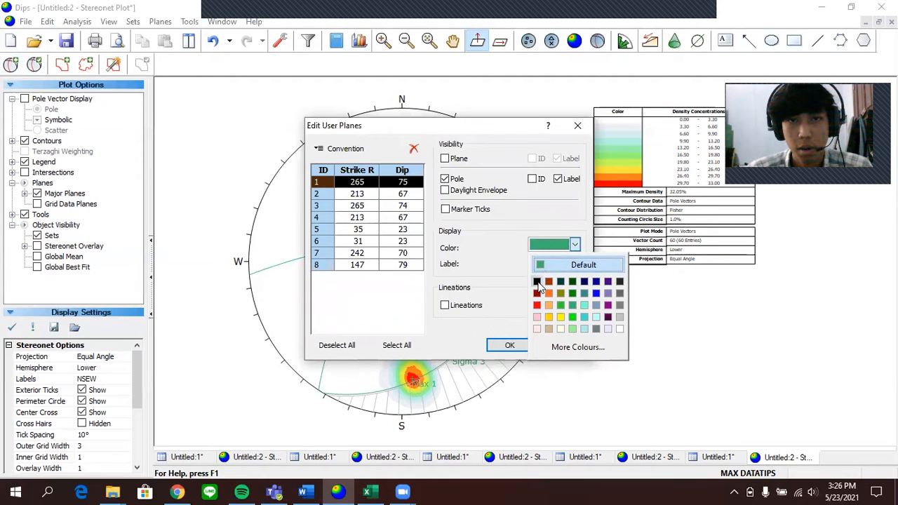
pyautogui.click(532, 279)
pyautogui.click(413, 194)
pyautogui.click(575, 245)
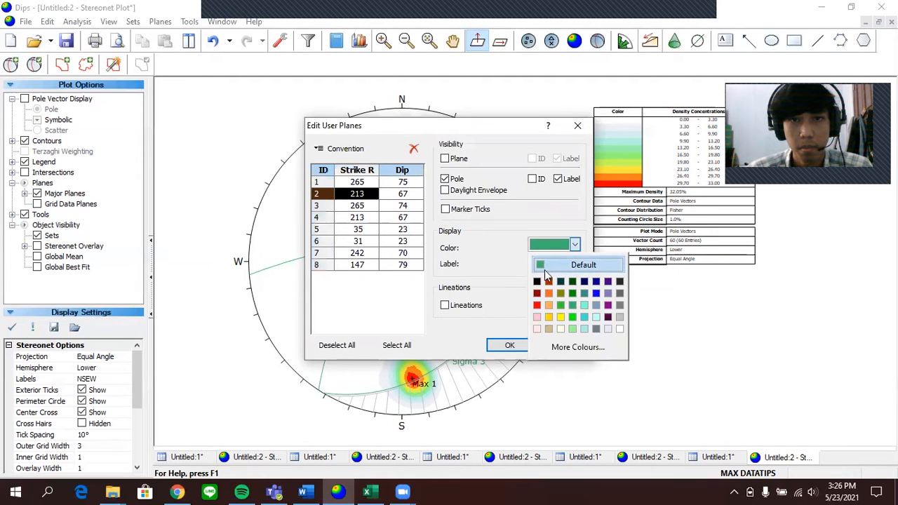
pyautogui.click(536, 282)
# Set the display colour of the Pole Max 1 and Pole Max 2 user planes to red
pyautogui.click(412, 207)
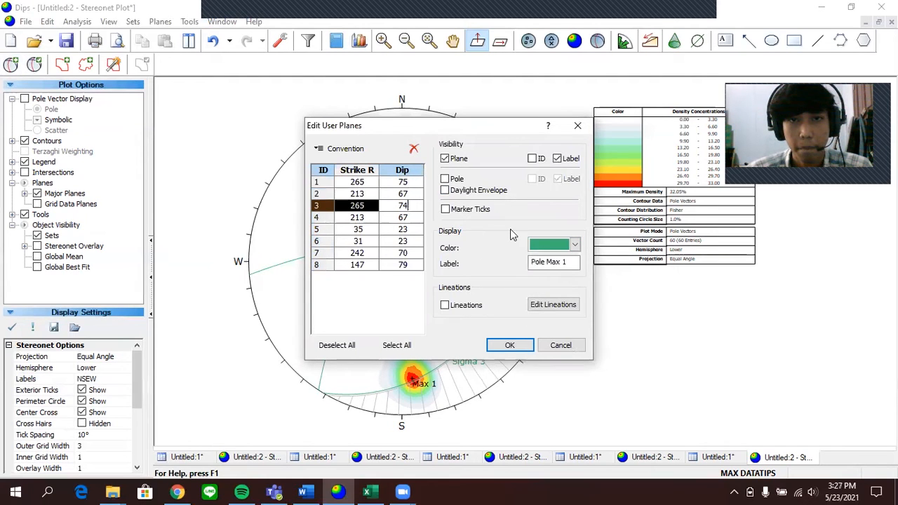
pyautogui.click(575, 244)
pyautogui.click(537, 306)
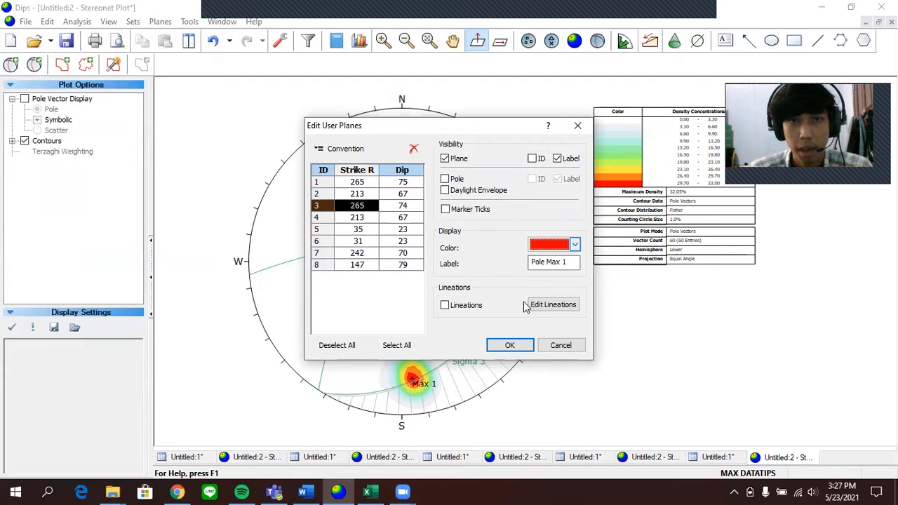
pyautogui.click(404, 219)
pyautogui.click(575, 245)
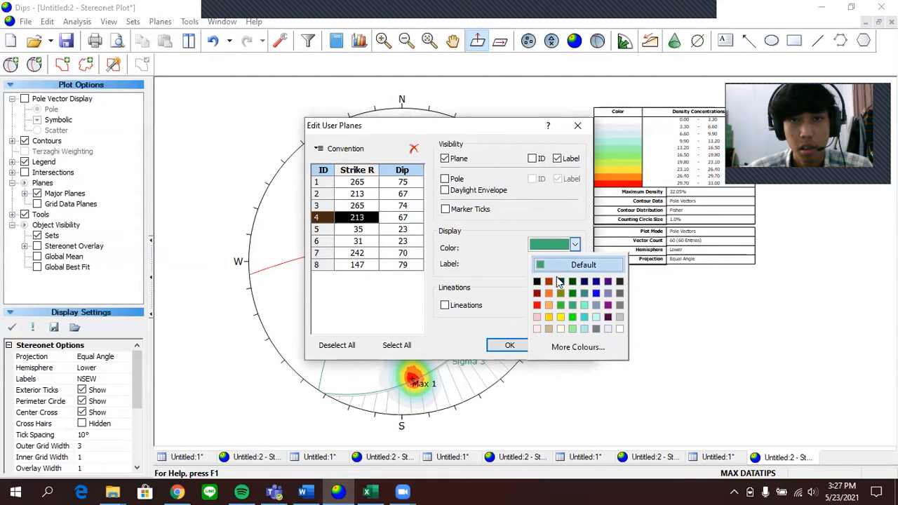
pyautogui.click(537, 306)
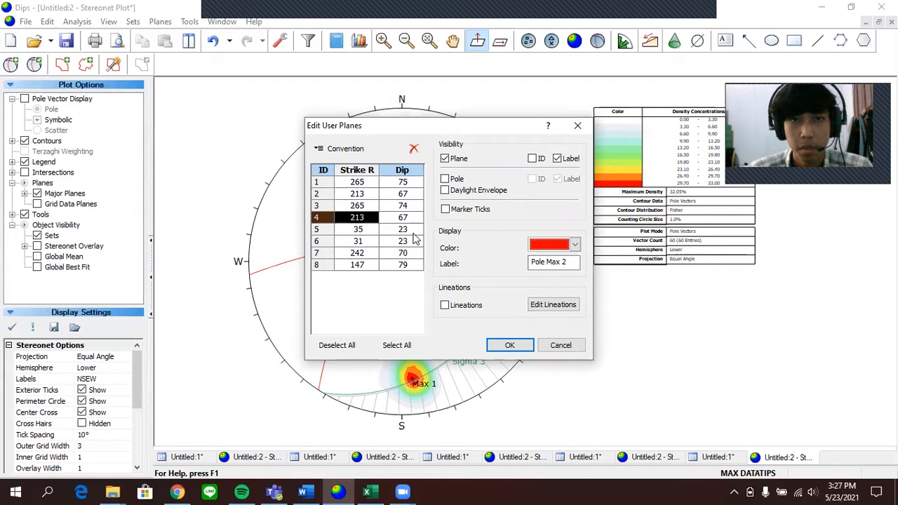
# Set the display colour of the Sigma 2, Sigma 3 and Sigma 1 user planes to black and apply the edits
pyautogui.click(407, 229)
pyautogui.click(575, 245)
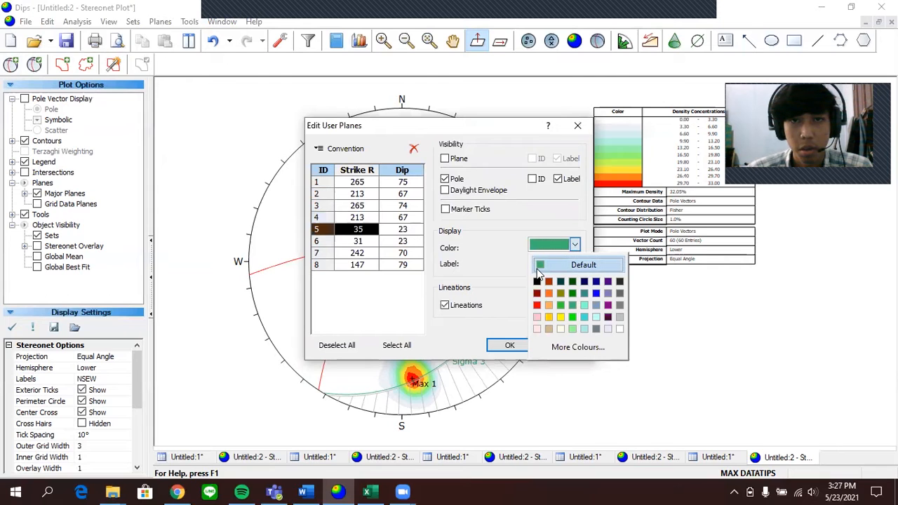
pyautogui.click(537, 282)
pyautogui.click(407, 242)
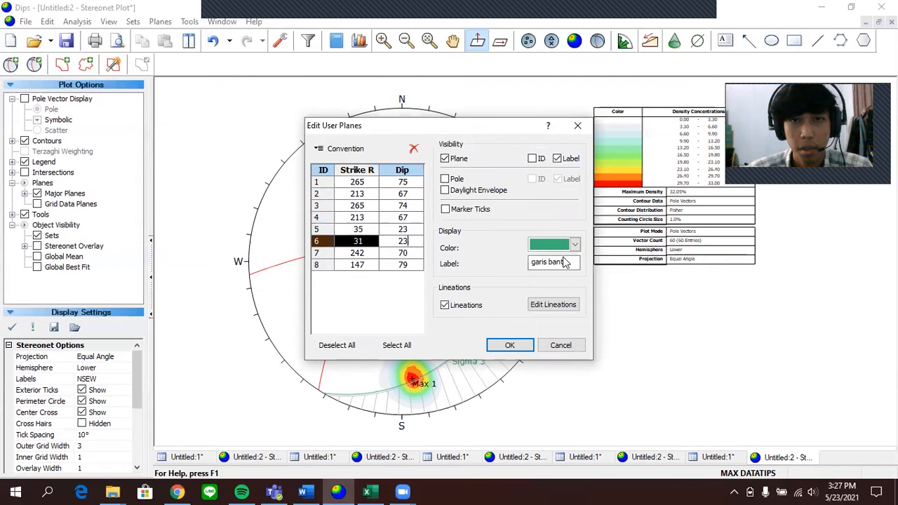
pyautogui.click(404, 253)
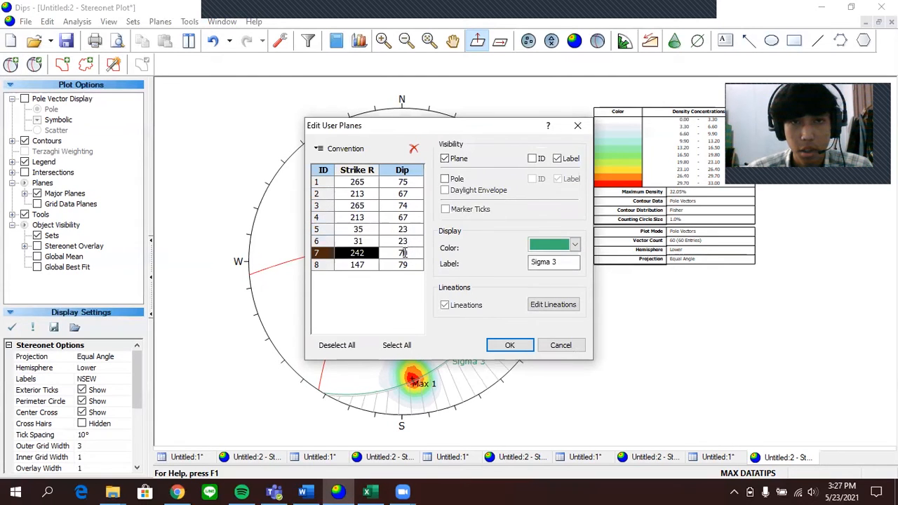
pyautogui.click(574, 245)
pyautogui.click(537, 282)
pyautogui.click(403, 264)
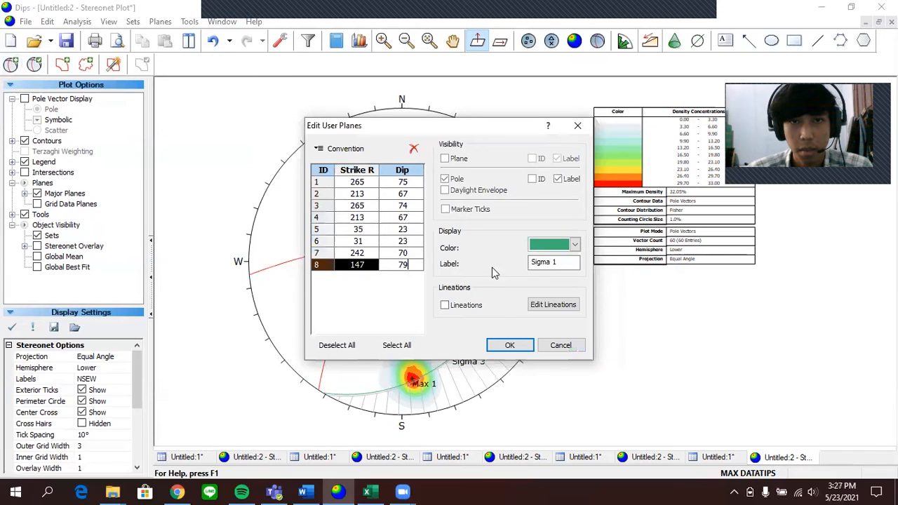
pyautogui.click(575, 245)
pyautogui.click(538, 282)
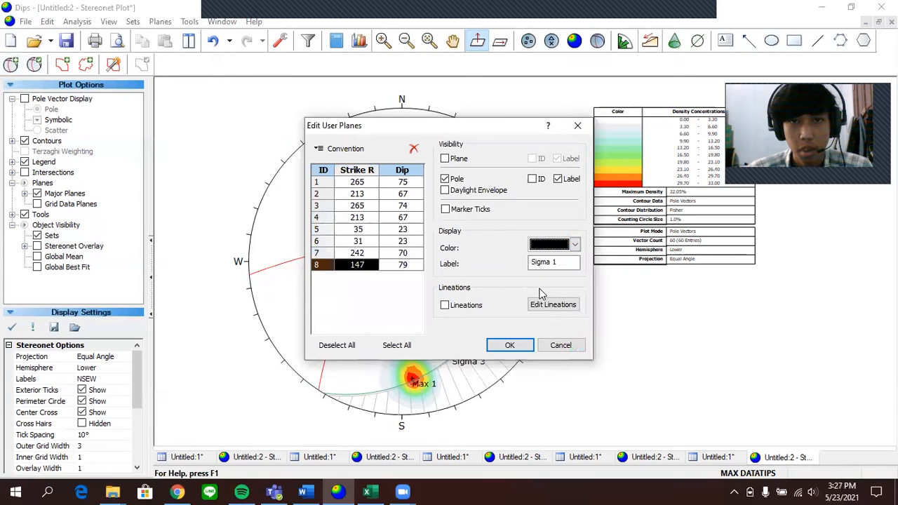
pyautogui.click(523, 339)
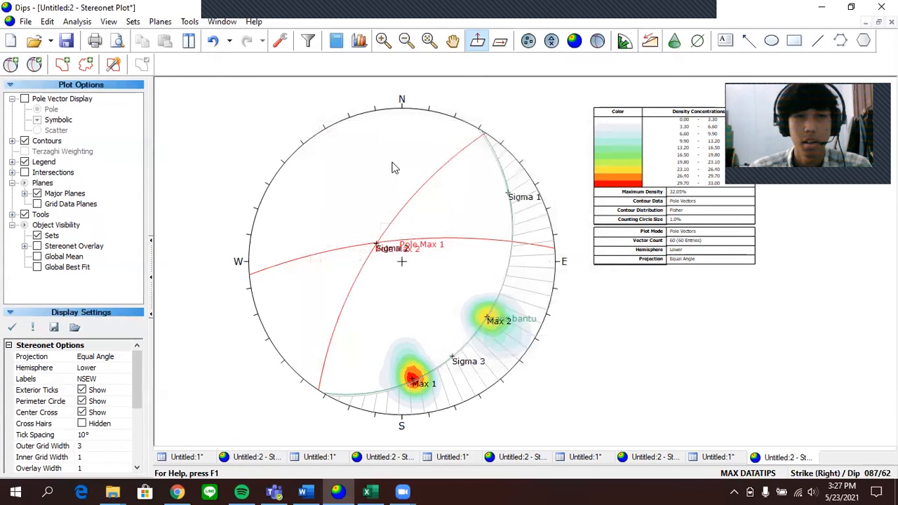
# Delete all tools from the stereonet, and hide and reshow the legend so it refreshes with the user planes
pyautogui.click(189, 22)
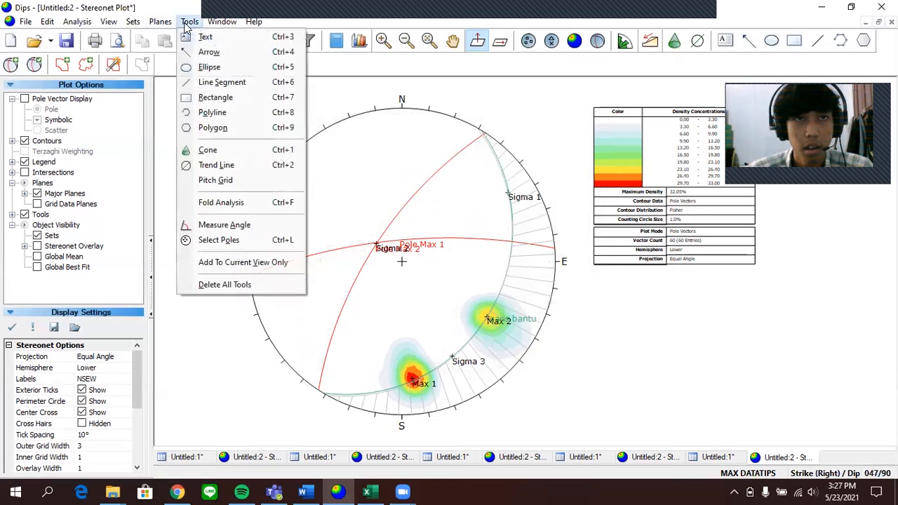
pyautogui.click(247, 284)
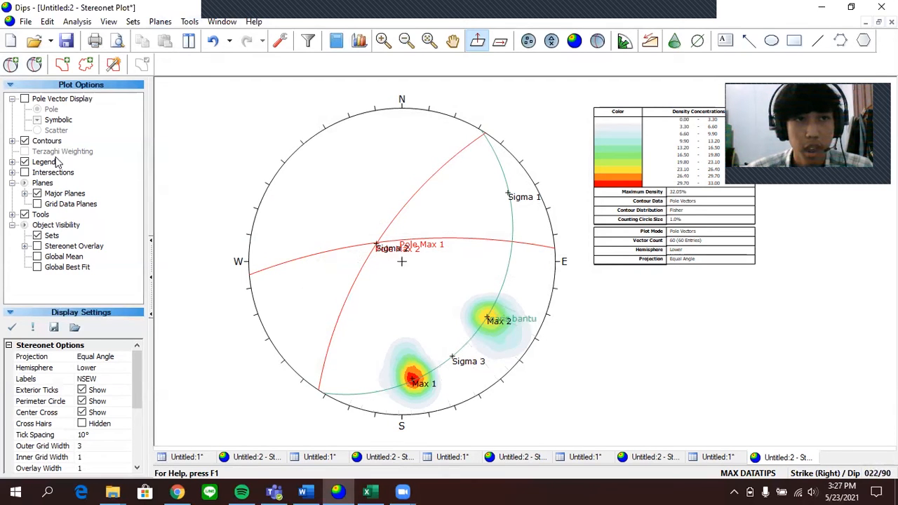
pyautogui.click(25, 162)
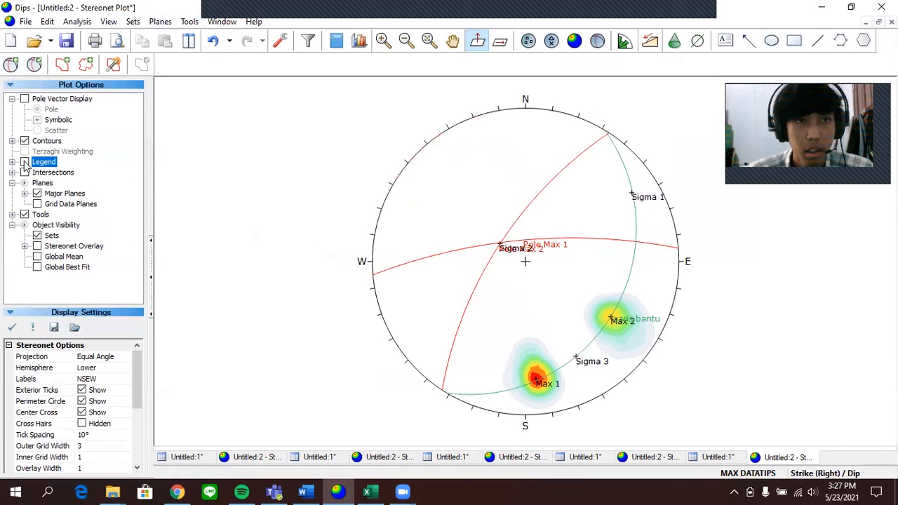
pyautogui.click(25, 163)
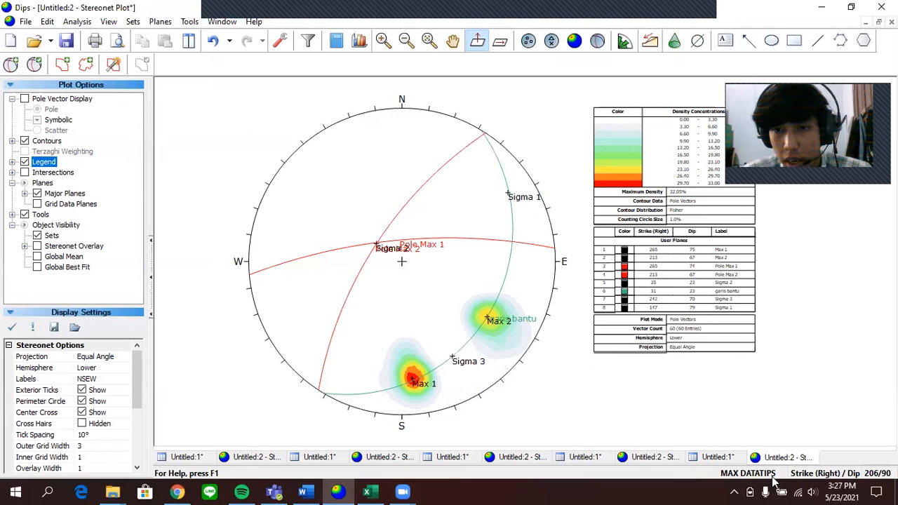
# Cycle the orientation convention through Strike (Left) / Dip to compare the user plane values in the legend
pyautogui.click(830, 476)
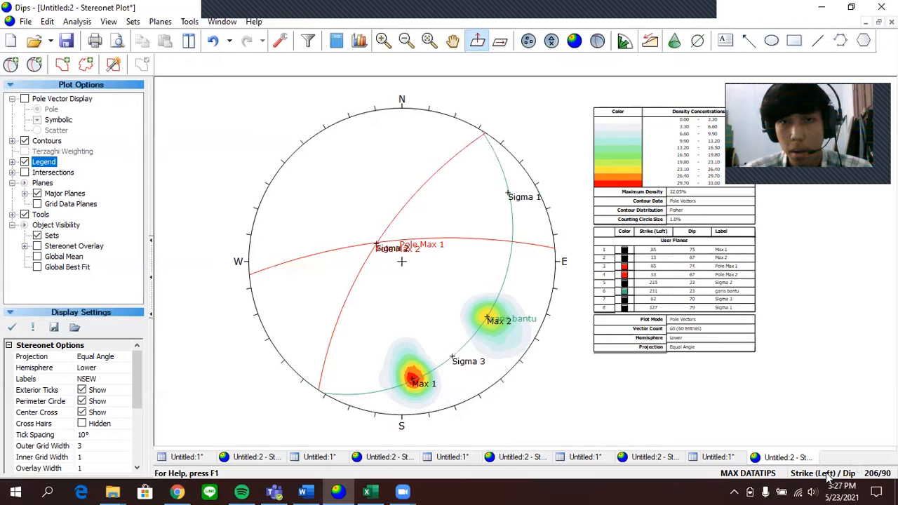
pyautogui.click(830, 477)
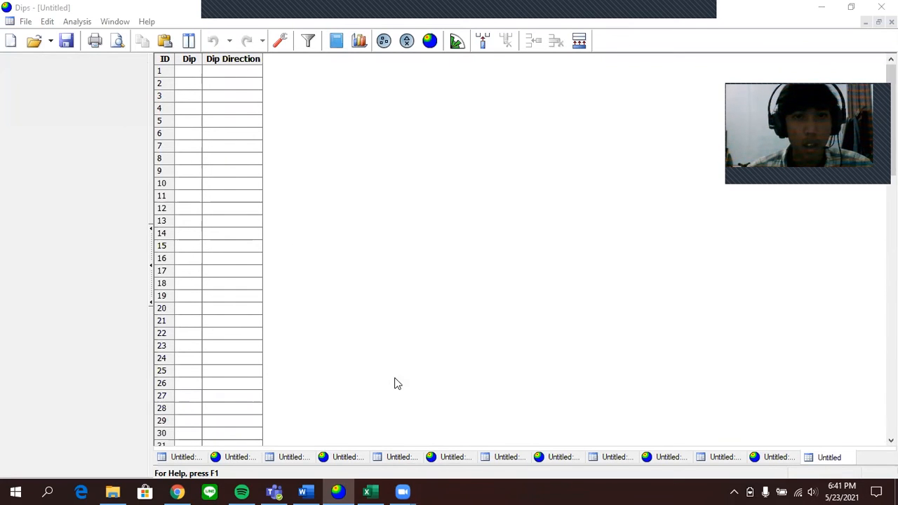
# Switch to Excel and copy the converted strike and dip values in D2:E11 of the Lipatan sheet
pyautogui.click(366, 491)
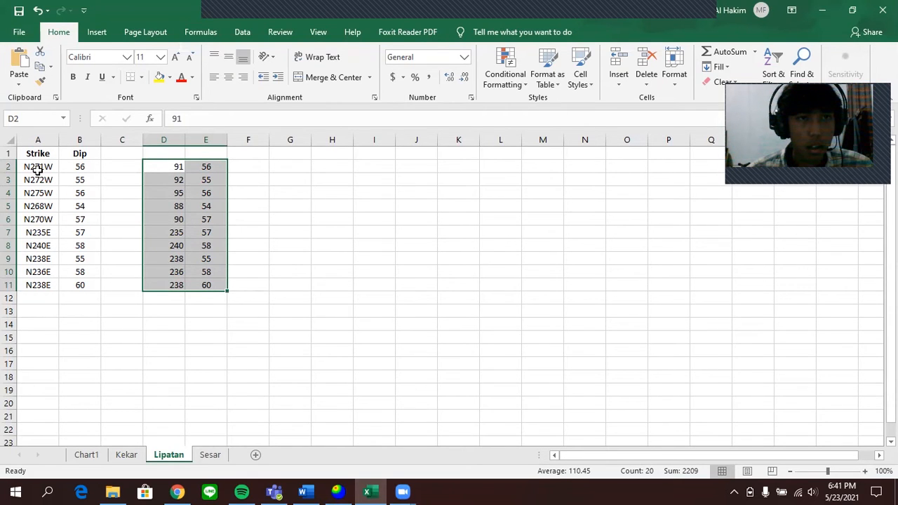
pyautogui.hotkey('ctrl', 'v')
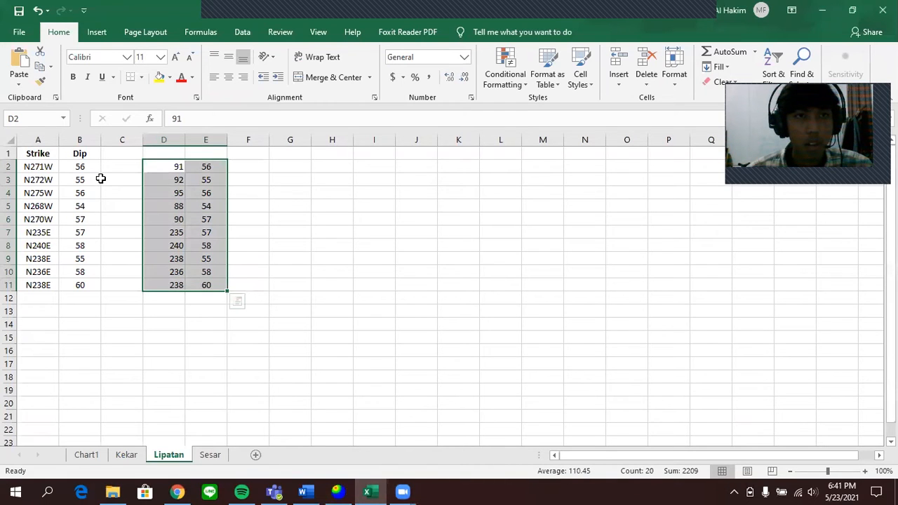
pyautogui.click(110, 179)
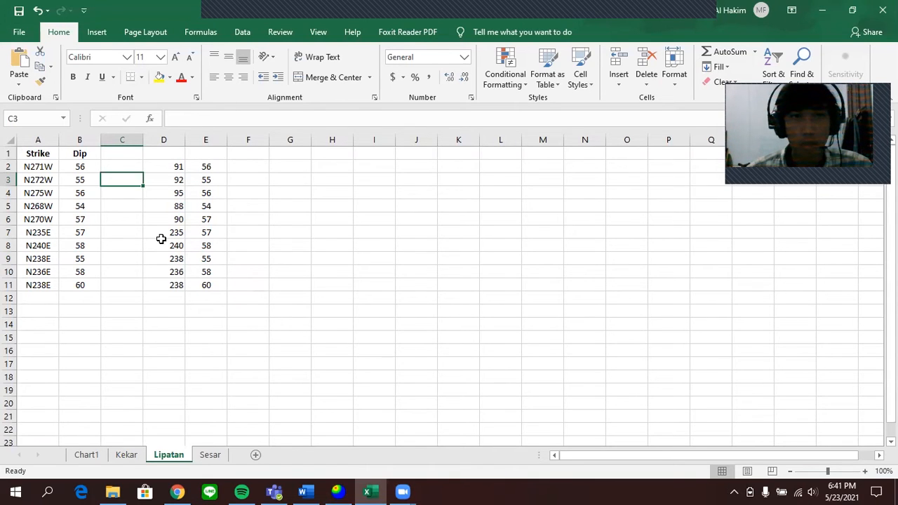
pyautogui.click(161, 166)
pyautogui.moveTo(162, 166); pyautogui.dragTo(212, 285)
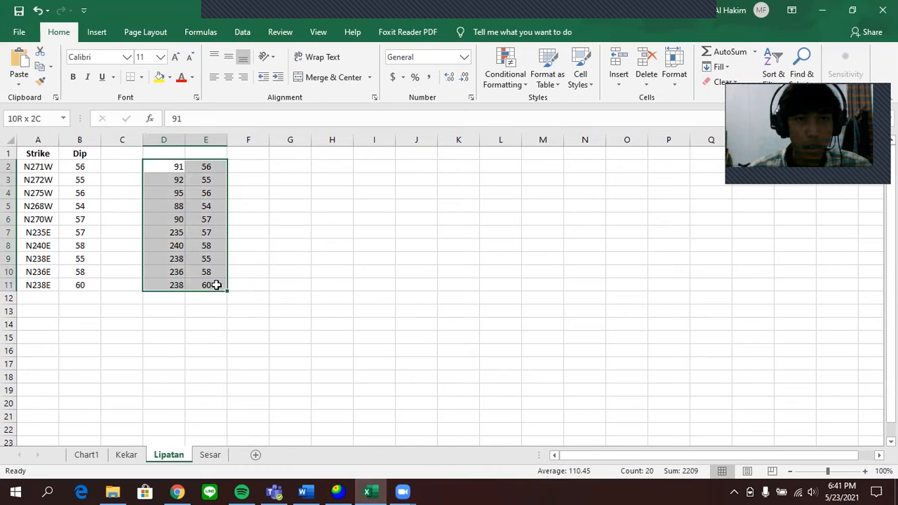
pyautogui.hotkey('ctrl', 'c')
# Switch back to Dips and set the empty project's global orientation format to Strike (Right) / Dip
pyautogui.click(337, 492)
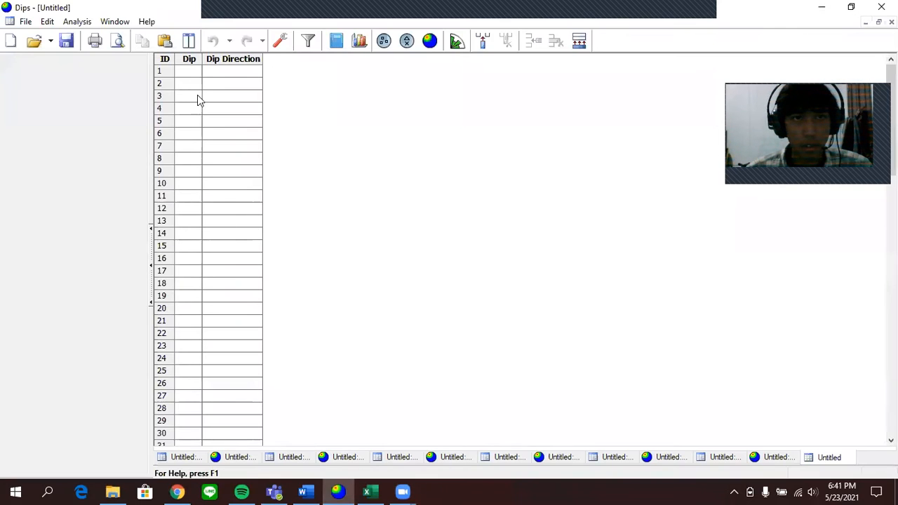
pyautogui.click(281, 41)
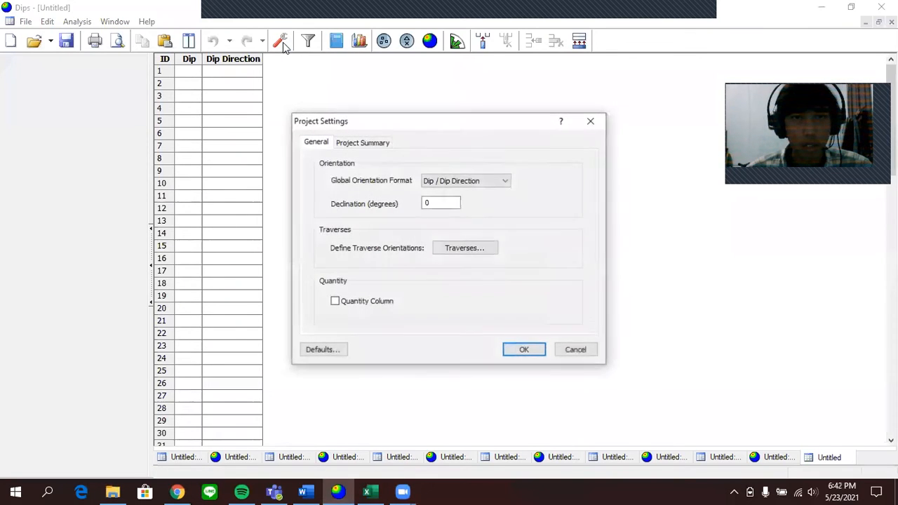
pyautogui.click(452, 184)
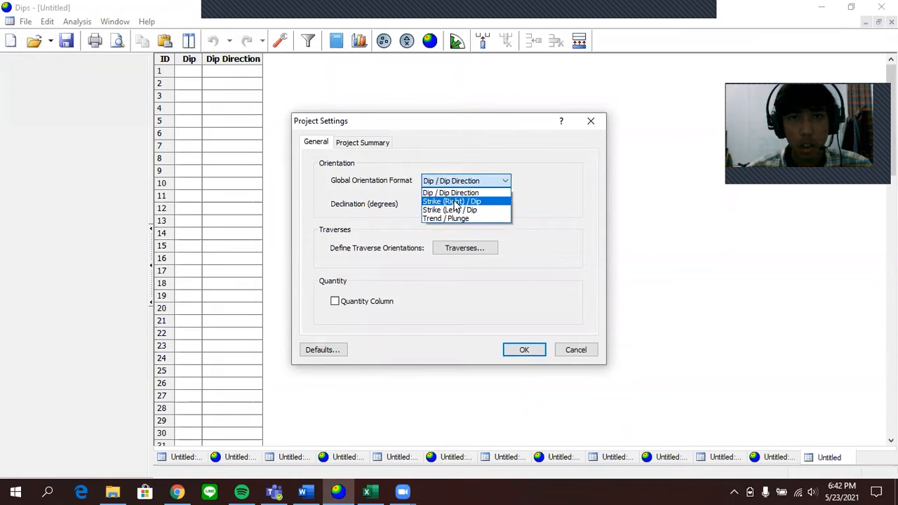
pyautogui.click(455, 201)
pyautogui.click(524, 348)
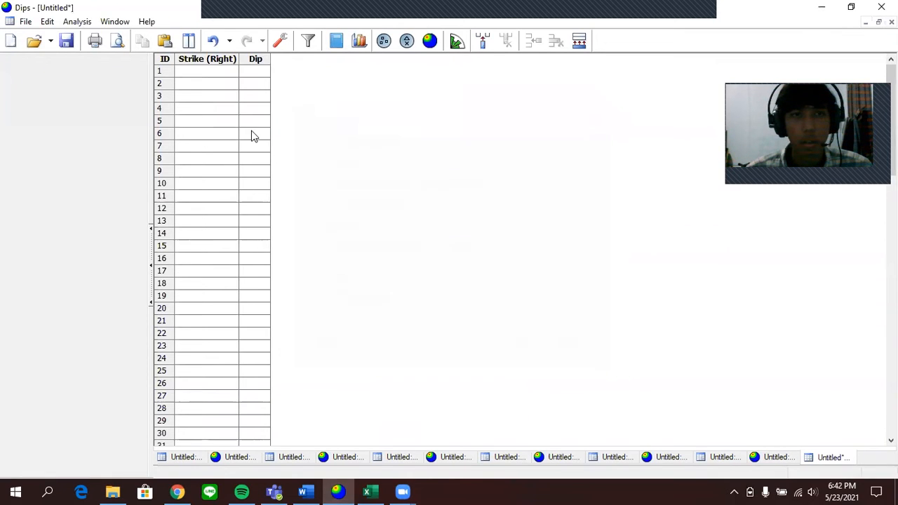
# Paste the copied strike and dip values from row 1 and plot their poles as a contoured stereonet
pyautogui.click(208, 73)
pyautogui.hotkey('ctrl', 'v')
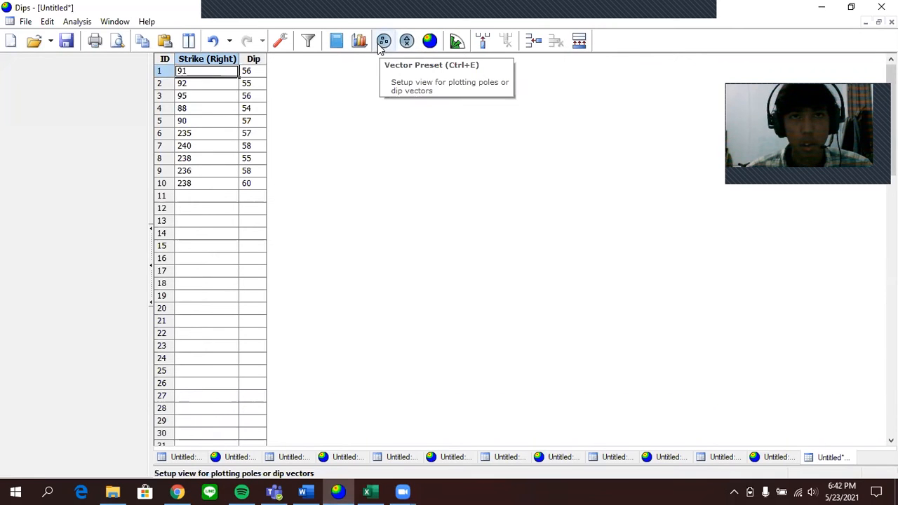
pyautogui.click(383, 42)
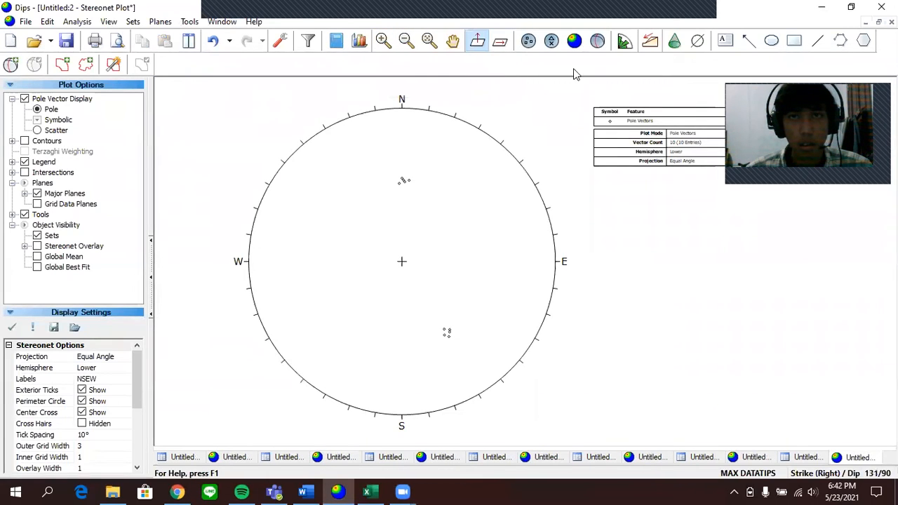
pyautogui.click(575, 42)
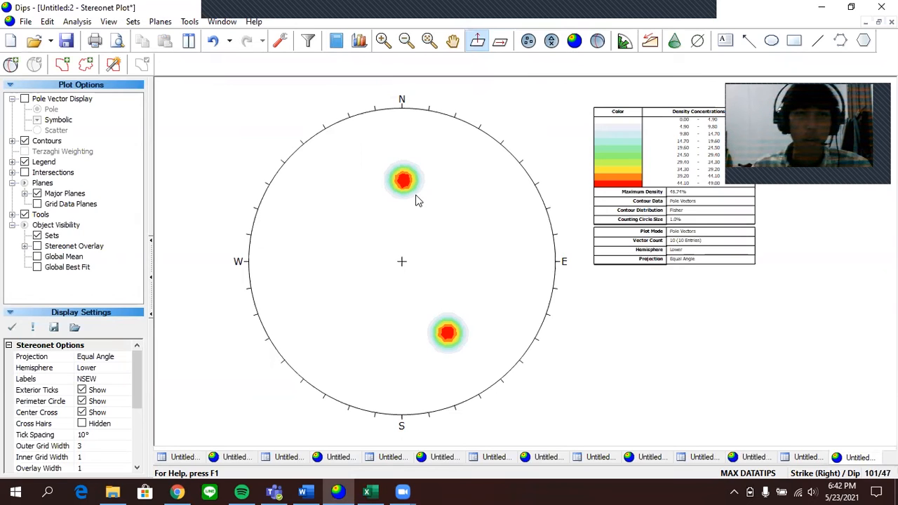
# Add a "Max 1" user plane with its pole at the northern maximum's centre, about 91/55, showing only pole and label
pyautogui.click(13, 65)
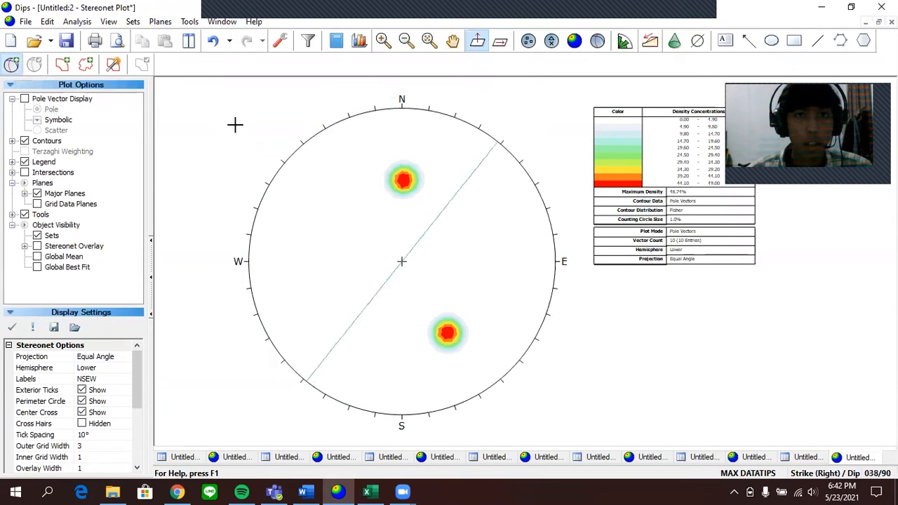
pyautogui.click(403, 180)
pyautogui.click(462, 197)
pyautogui.write('Max 1')
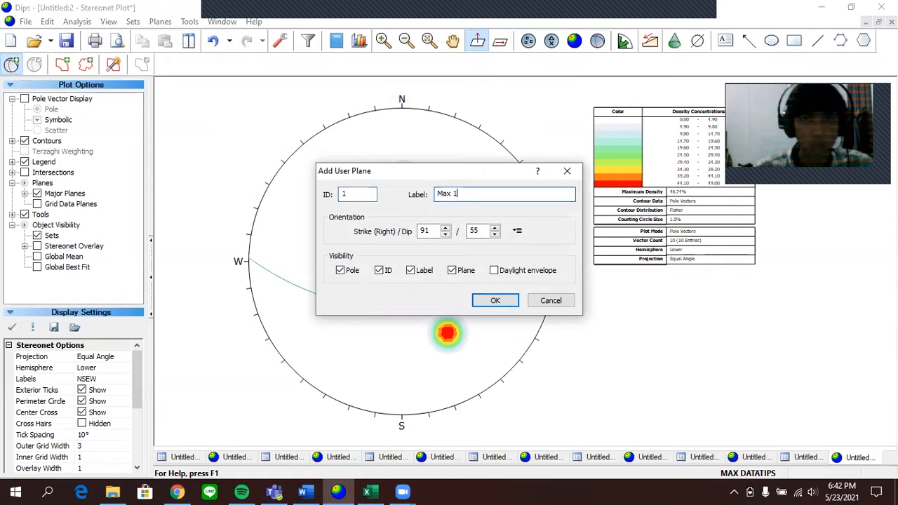
pyautogui.click(383, 273)
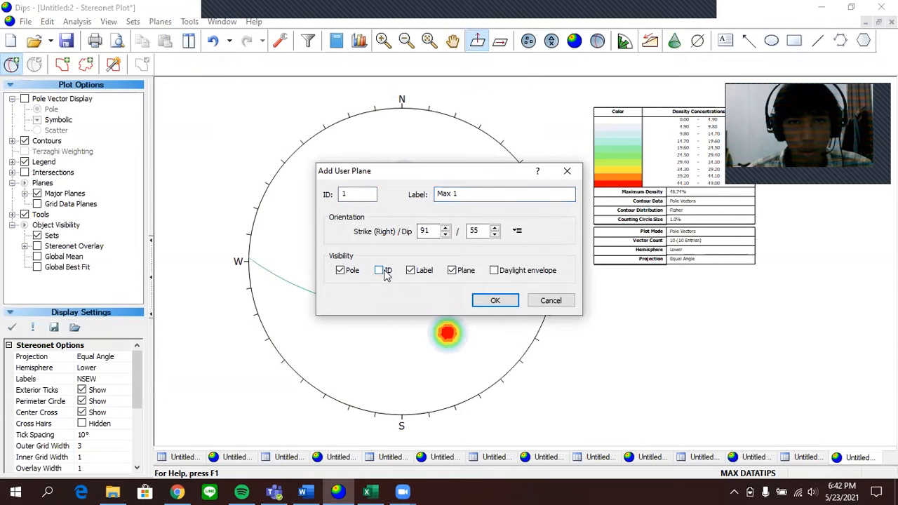
pyautogui.click(454, 273)
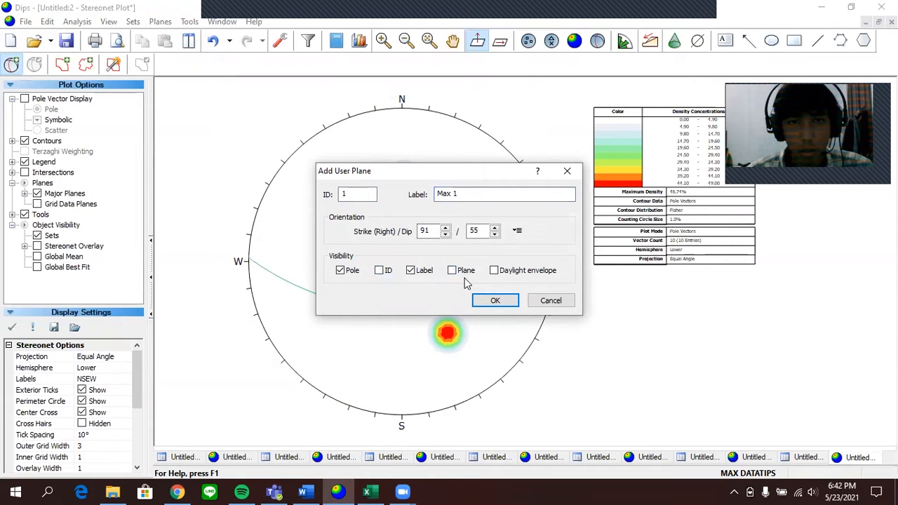
pyautogui.click(493, 302)
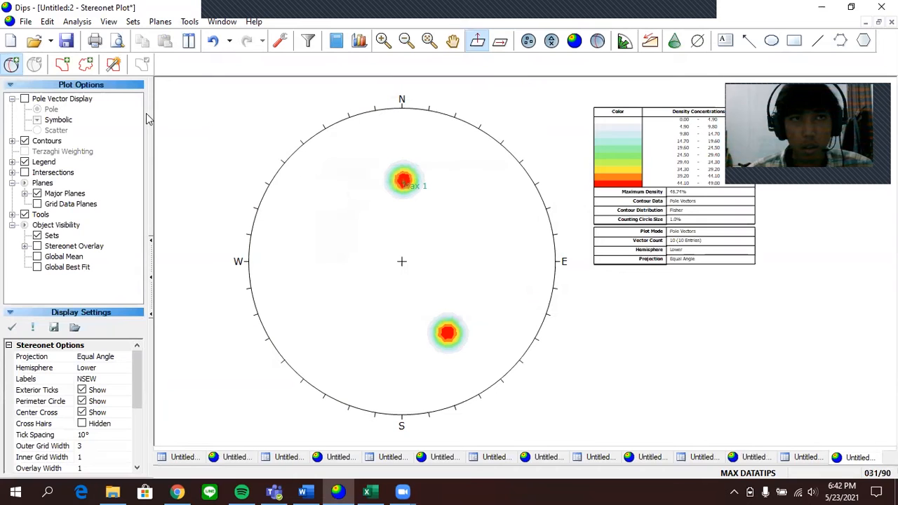
# Add a "Max 2" user plane with its pole at the southeastern maximum's centre, about 238/59, showing only pole and label
pyautogui.click(12, 65)
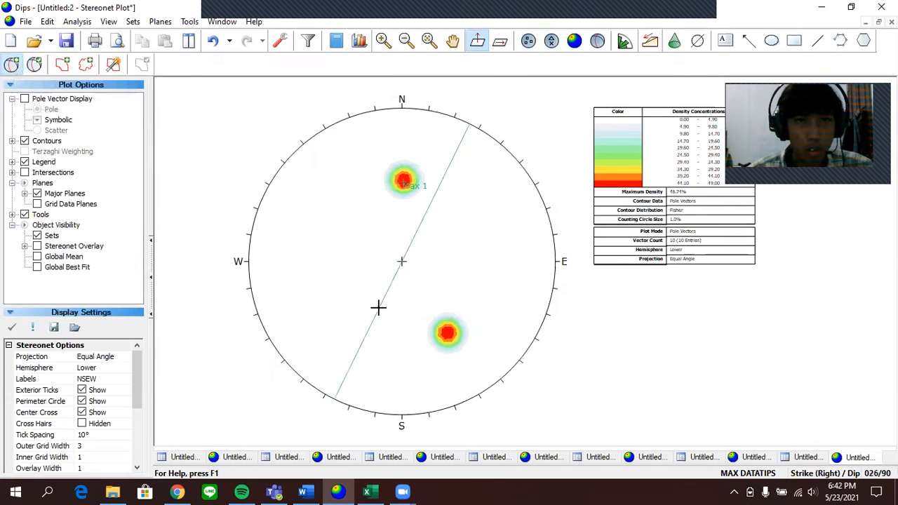
pyautogui.click(448, 332)
pyautogui.click(467, 195)
pyautogui.write('Max 2')
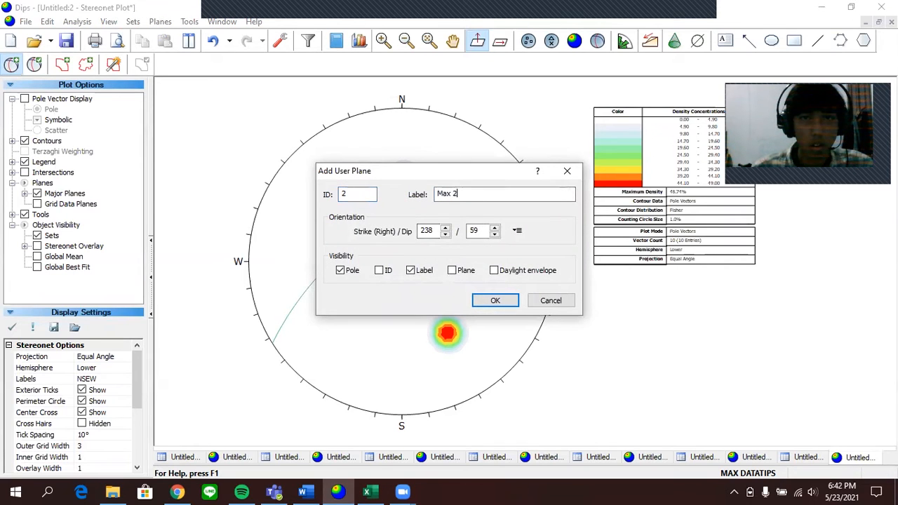
pyautogui.press('Return')
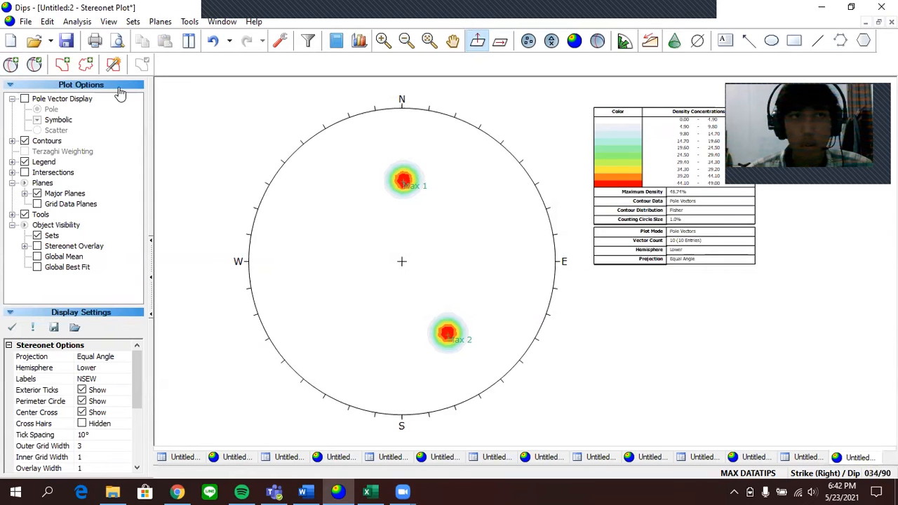
# Add a "Sigma 2" user plane whose great circle passes through Max 1 and Max 2, about 344/66, showing only pole and label
pyautogui.click(11, 65)
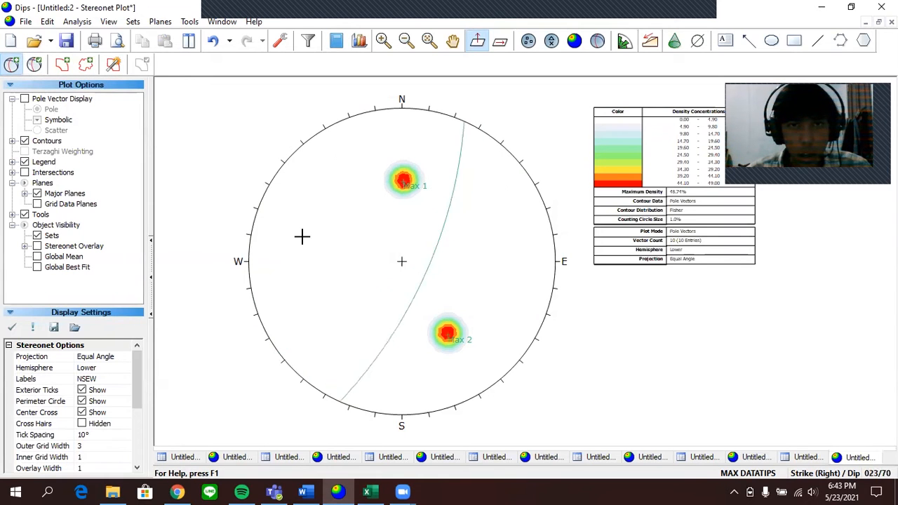
pyautogui.click(304, 288)
pyautogui.press('Tab')
pyautogui.write('Sig')
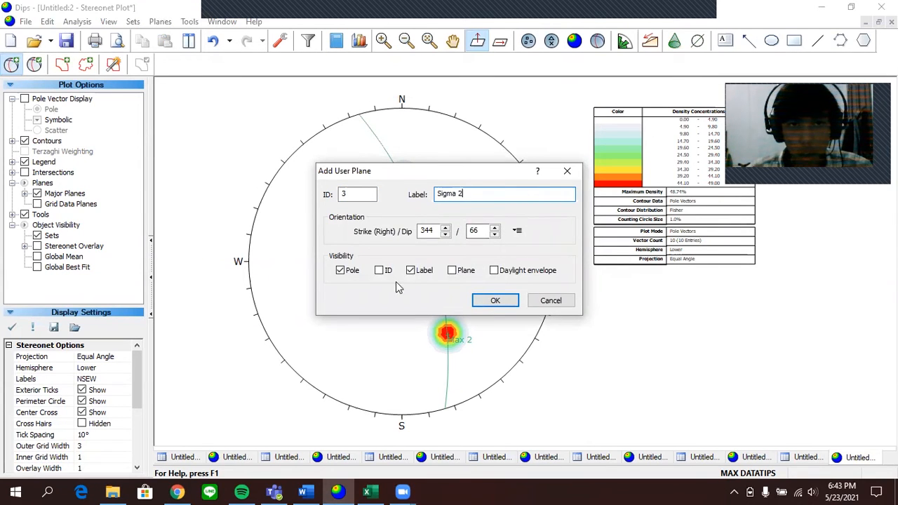
pyautogui.click(494, 301)
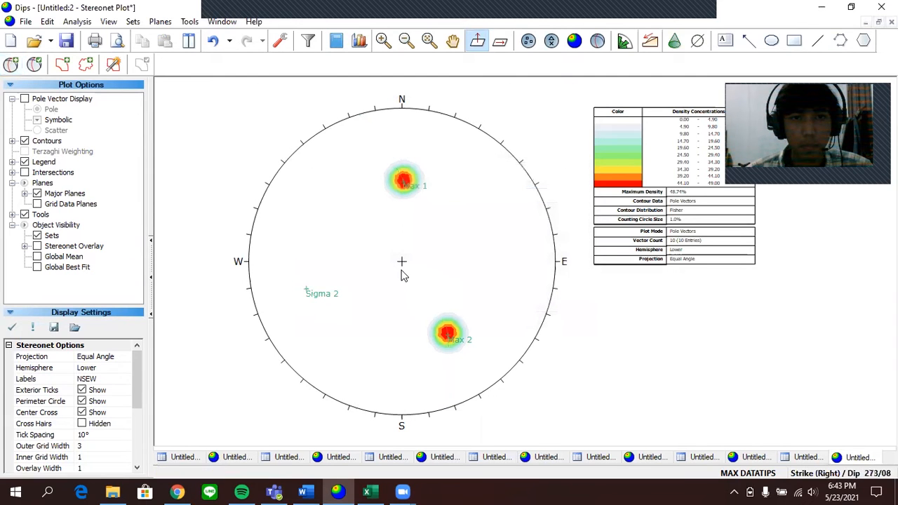
# Start a new user plane with its pole at the Sigma 2 point, strike/dip about 343/66
pyautogui.click(11, 66)
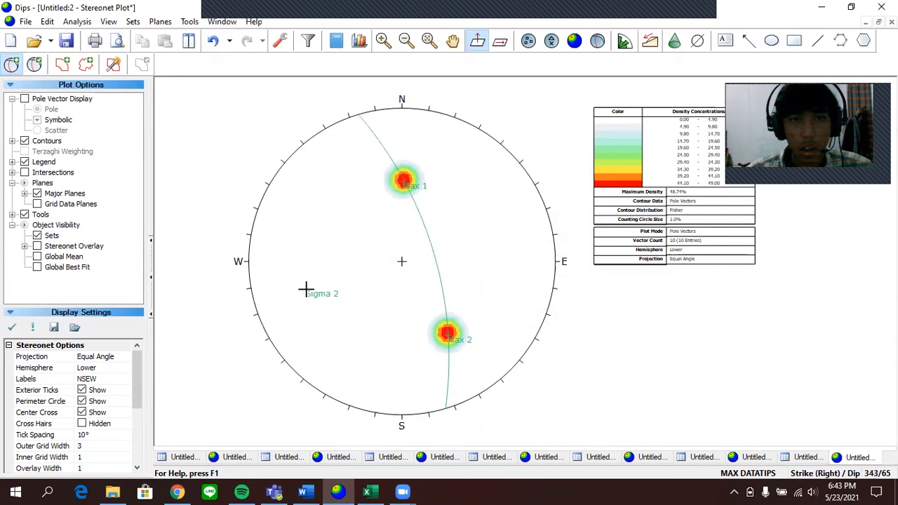
pyautogui.click(305, 289)
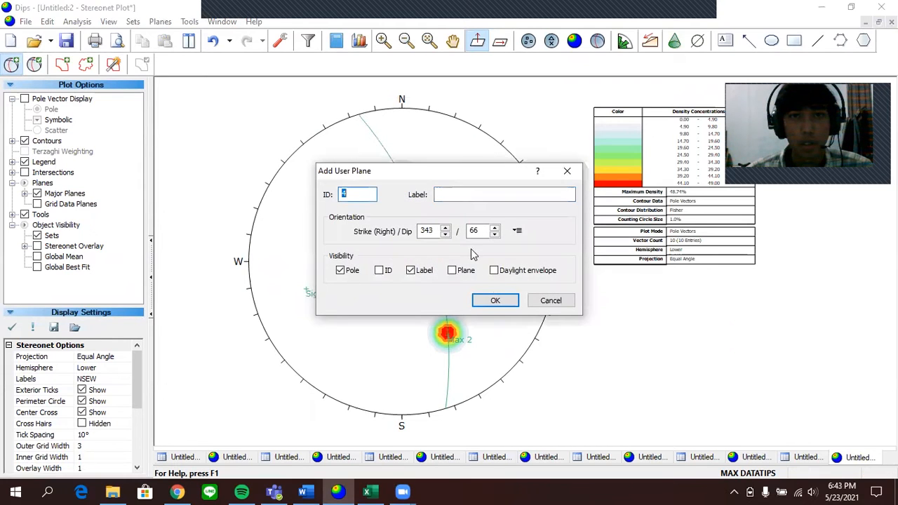
pyautogui.click(462, 200)
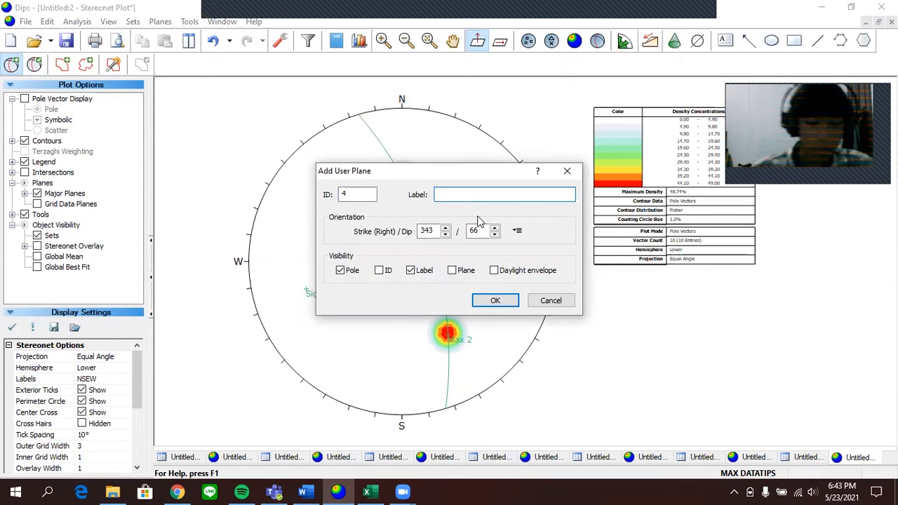
pyautogui.write('Graded bedd')
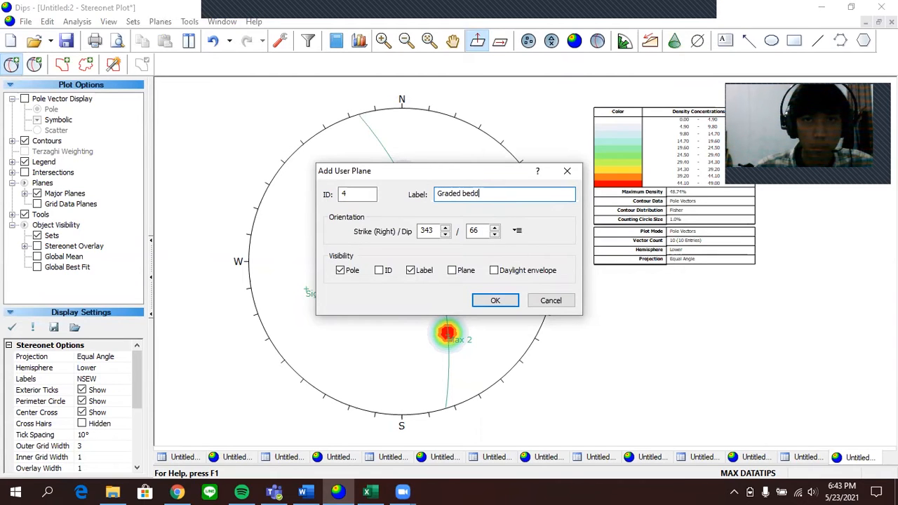
pyautogui.press('BackSpace')
pyautogui.press('BackSpace')
pyautogui.press('BackSpace')
pyautogui.press('BackSpace')
pyautogui.press('BackSpace')
pyautogui.press('BackSpace')
pyautogui.press('BackSpace')
pyautogui.press('BackSpace')
pyautogui.press('BackSpace')
pyautogui.press('BackSpace')
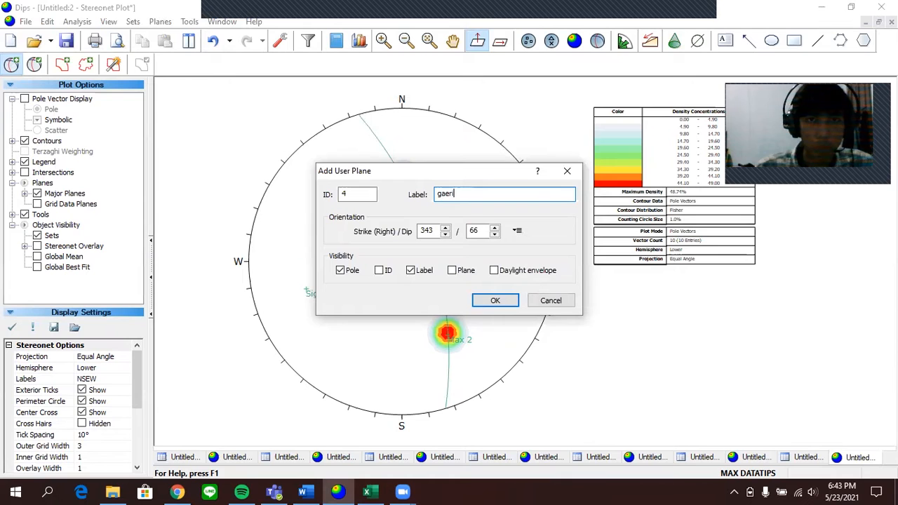
# Label the new user plane "garis bantu" and add it with only its plane and label showing
pyautogui.write('garis bantu')
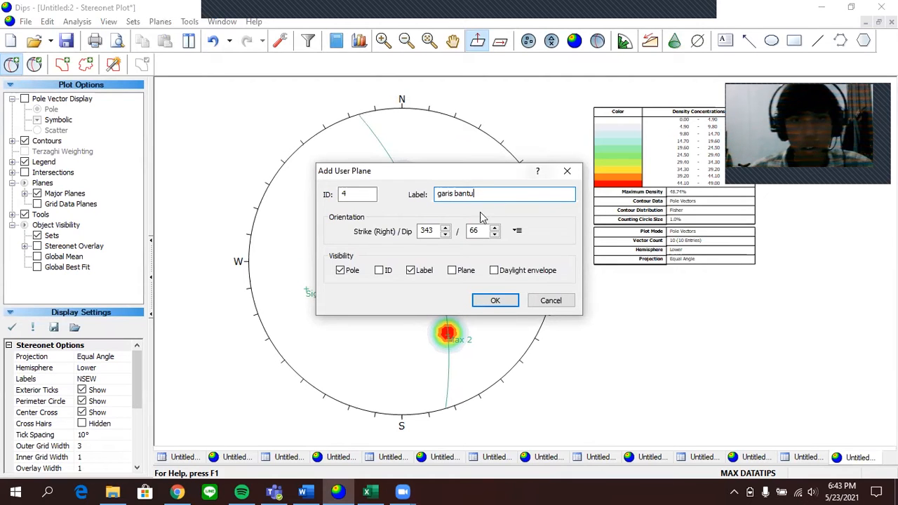
pyautogui.click(341, 270)
pyautogui.click(452, 271)
pyautogui.click(491, 302)
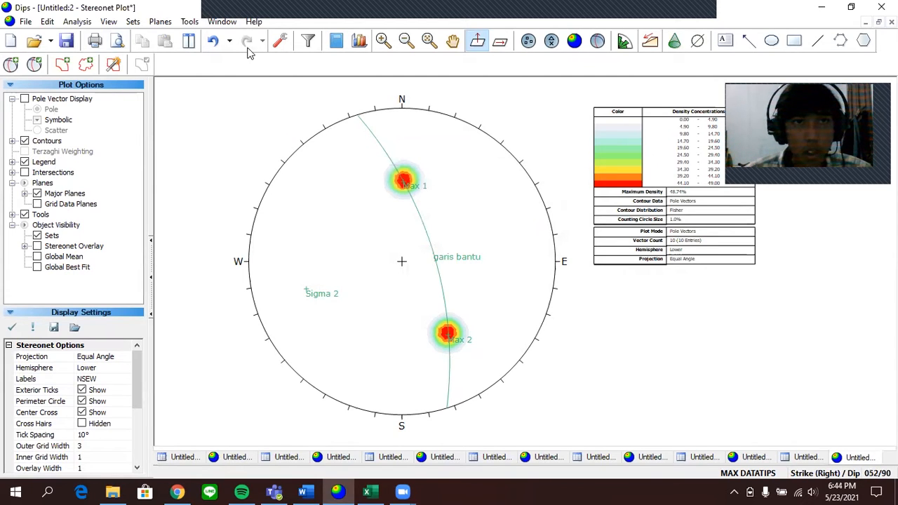
# Measure the angle between the Max 1 and Max 2 poles
pyautogui.click(190, 21)
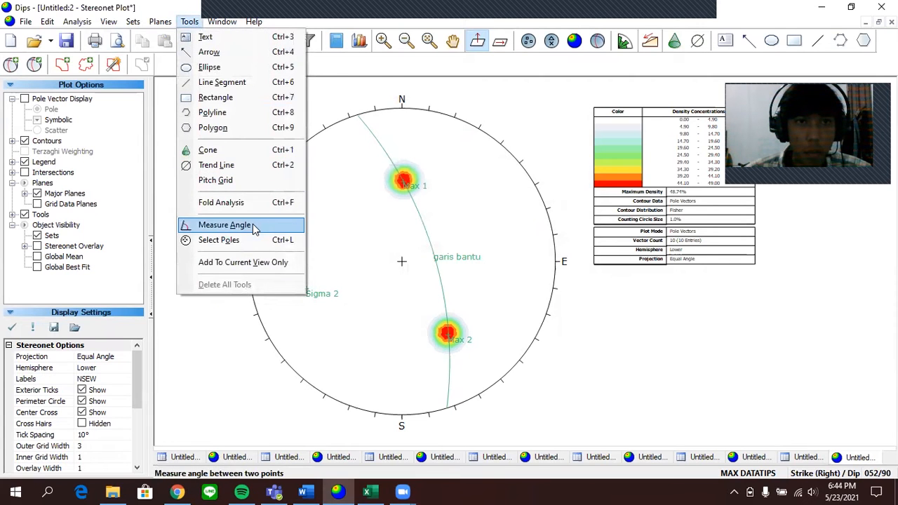
pyautogui.click(224, 225)
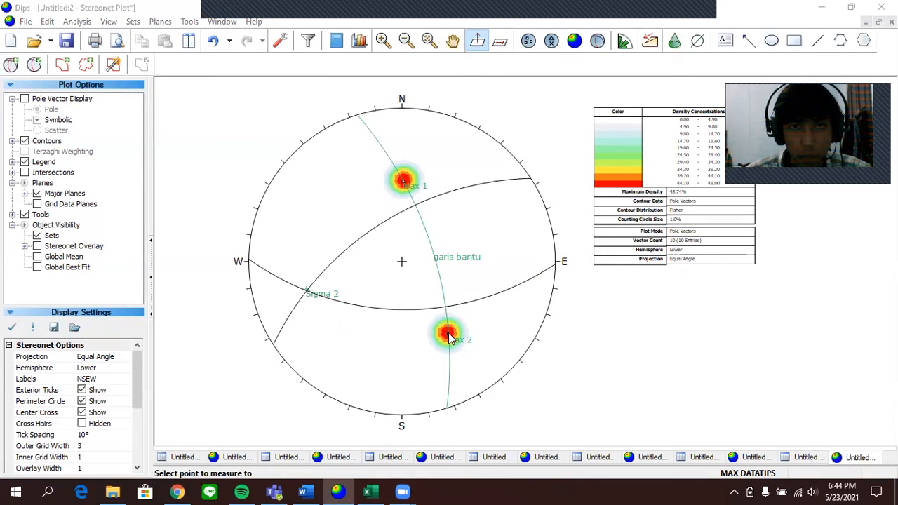
pyautogui.click(448, 333)
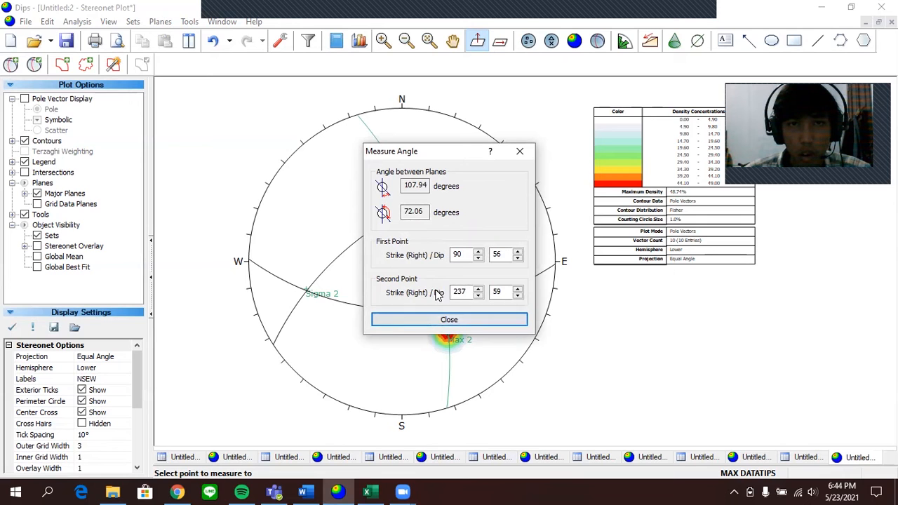
pyautogui.click(452, 321)
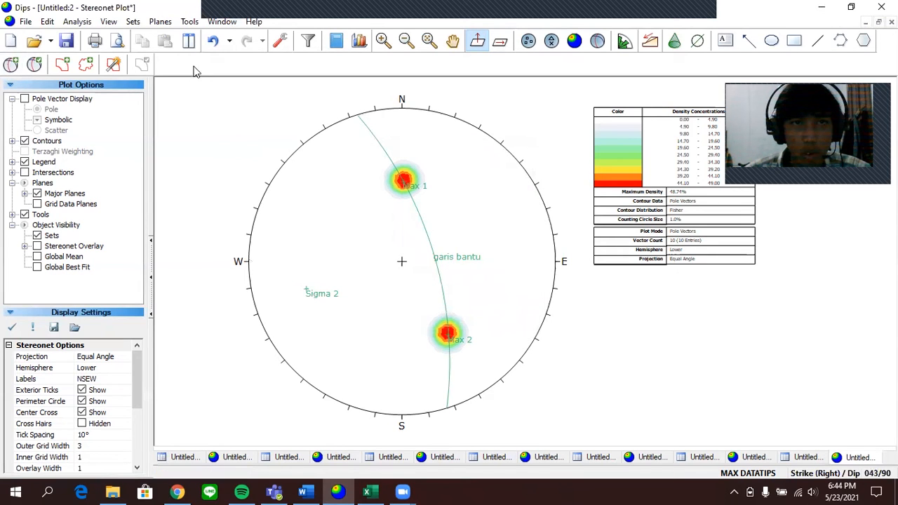
# Add a pitch grid along the garis bantu great circle, using the Sigma 2 point as its pole
pyautogui.click(190, 22)
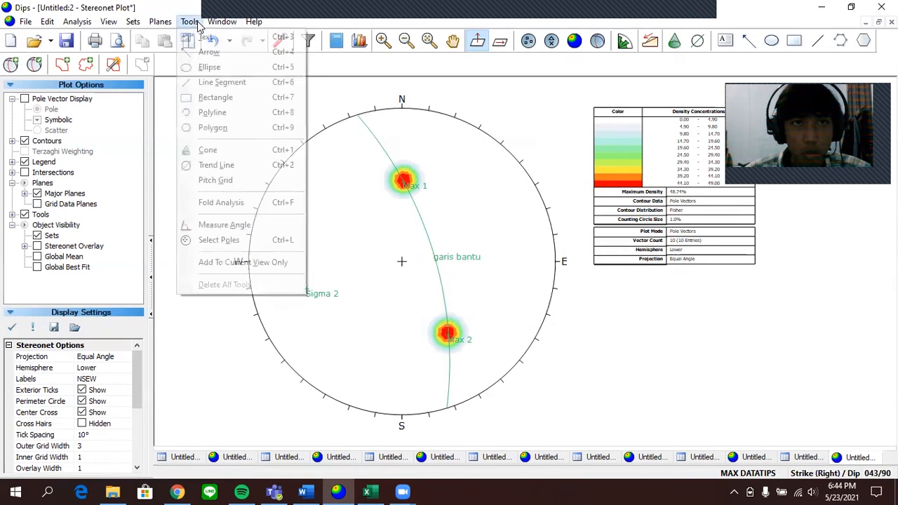
pyautogui.click(236, 181)
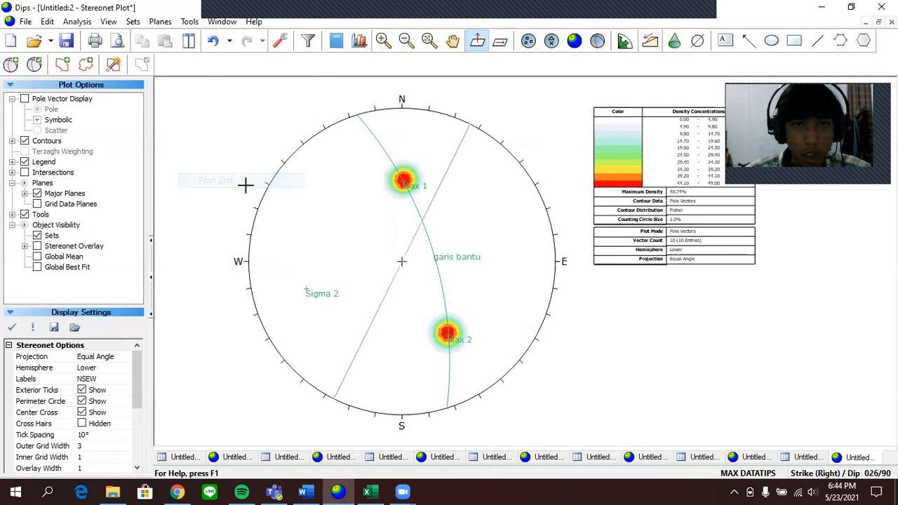
pyautogui.click(304, 289)
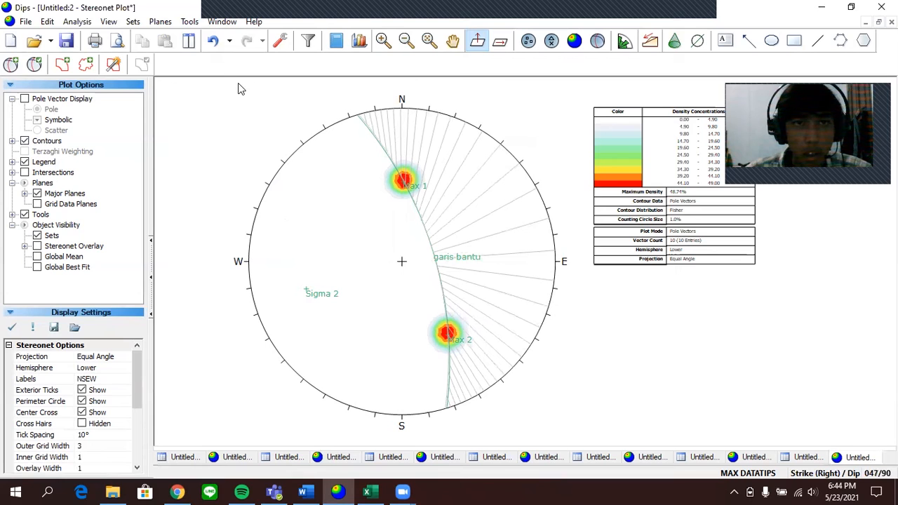
# Add a "Sigma 1" user plane with its pole on the garis bantu circle between Max 1 and Max 2, about 178/25, showing only pole and label
pyautogui.moveTo(403, 184)
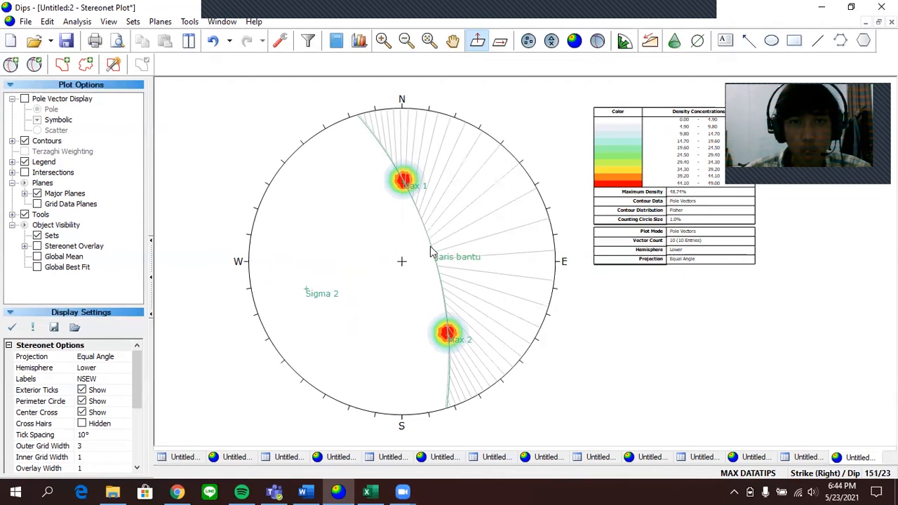
pyautogui.click(11, 63)
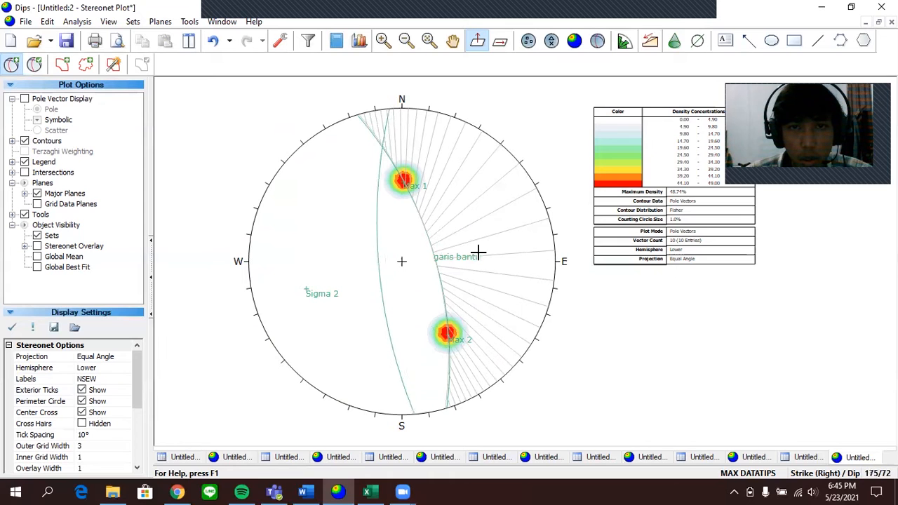
pyautogui.click(437, 262)
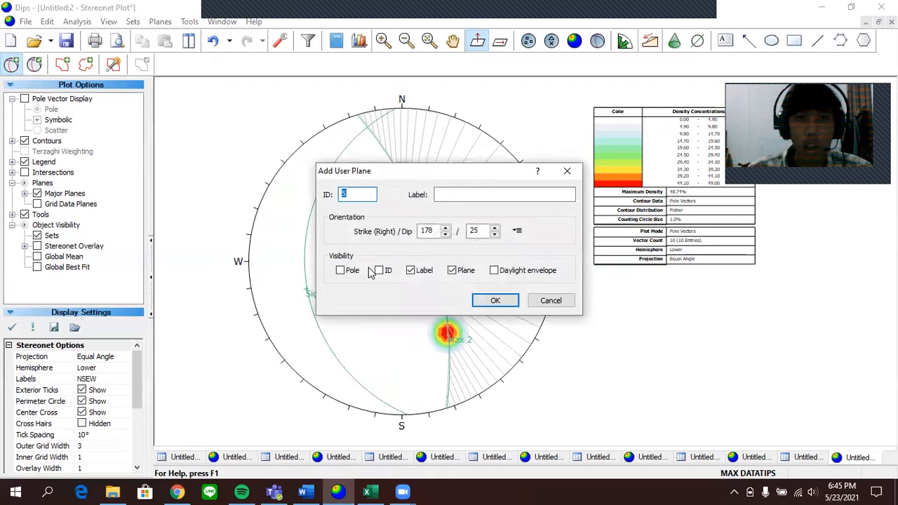
pyautogui.click(341, 270)
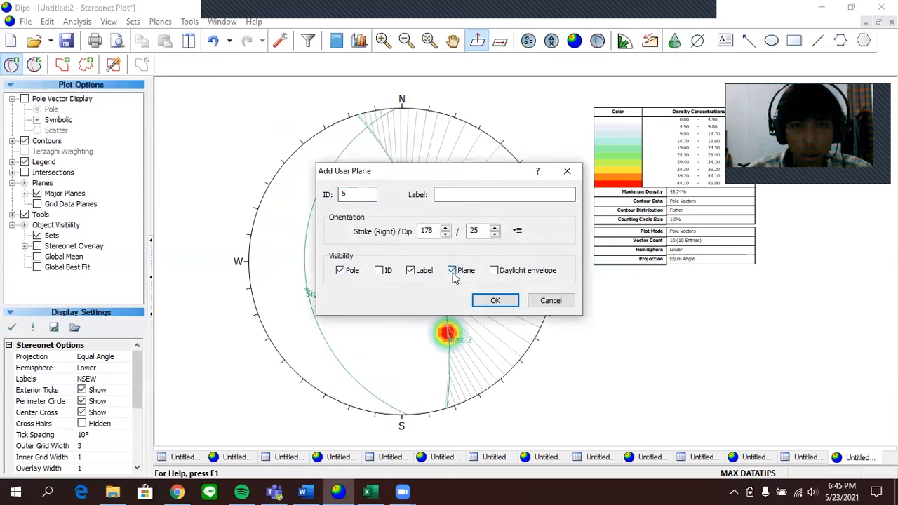
pyautogui.click(461, 198)
pyautogui.write('Sigma 1')
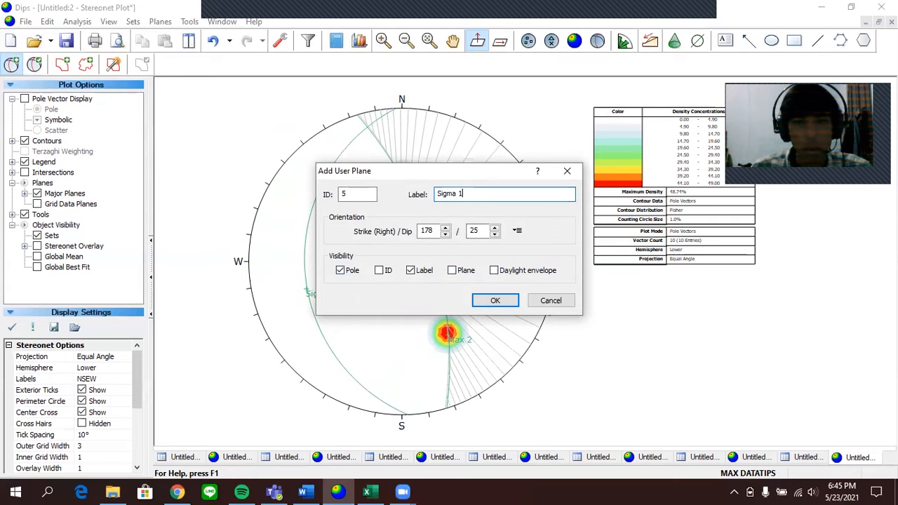
pyautogui.press('Return')
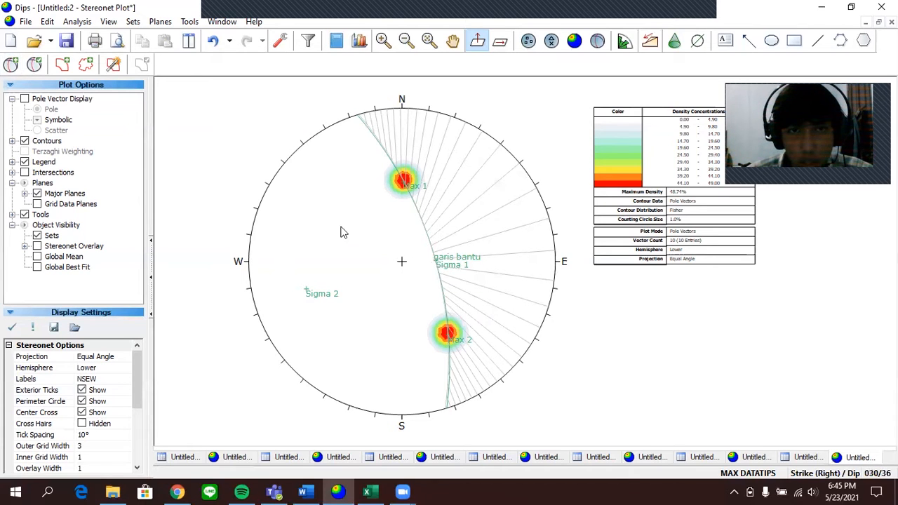
# Add a "Sigma 3" user plane with its pole near the garis bantu circle's southern end, about 252/88, and delete the pitch grid
pyautogui.click(10, 64)
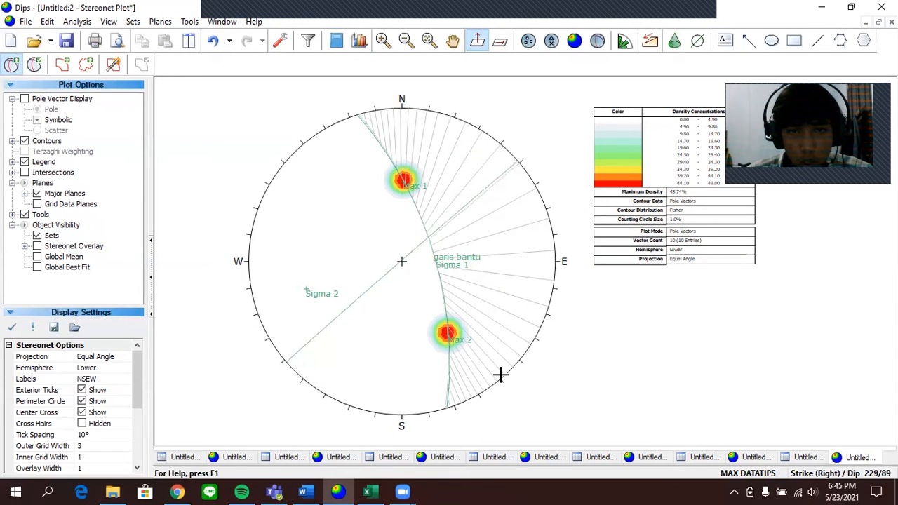
pyautogui.click(447, 404)
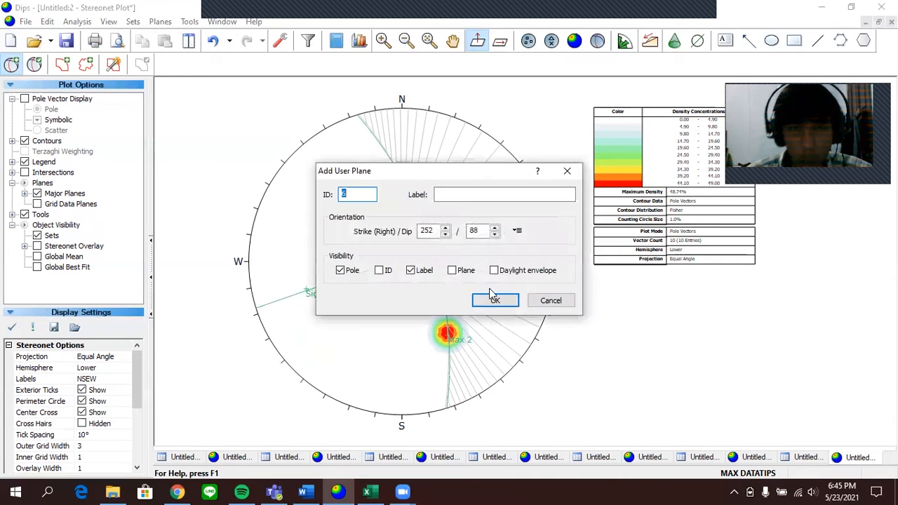
pyautogui.click(466, 195)
pyautogui.write('Sigma 3')
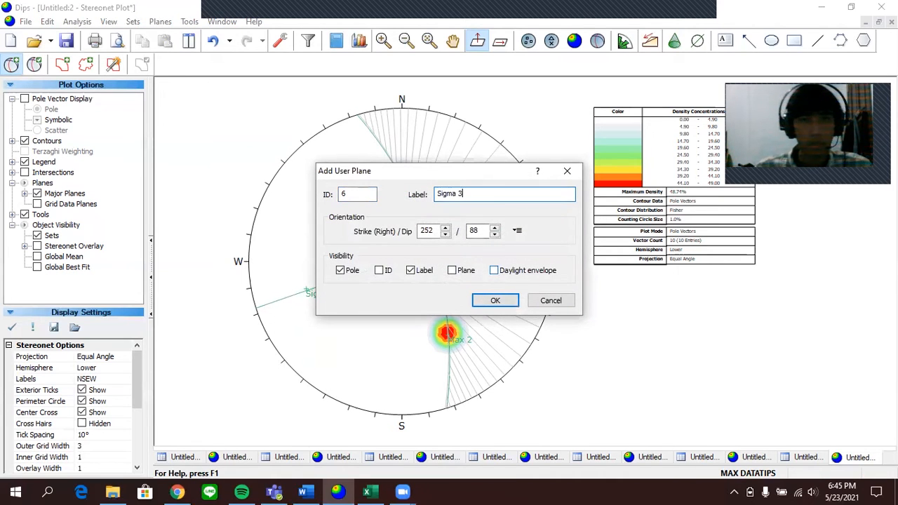
pyautogui.click(498, 300)
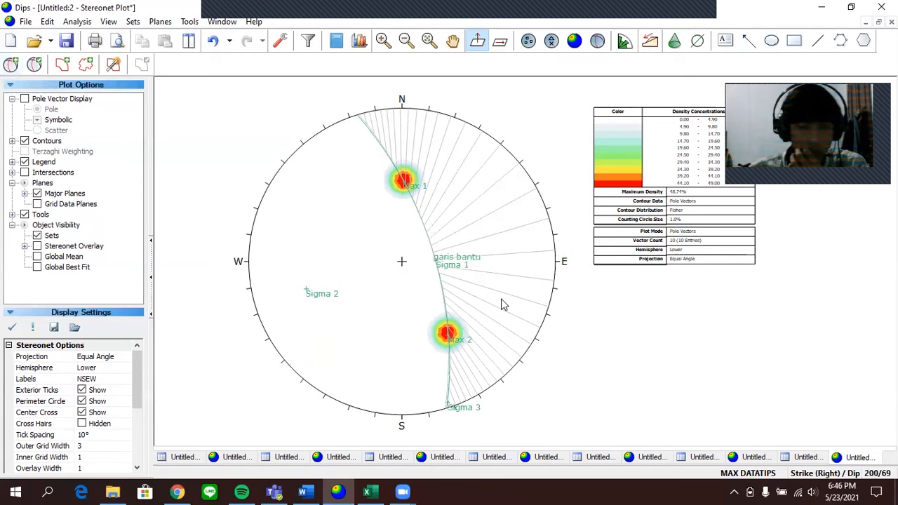
pyautogui.click(190, 22)
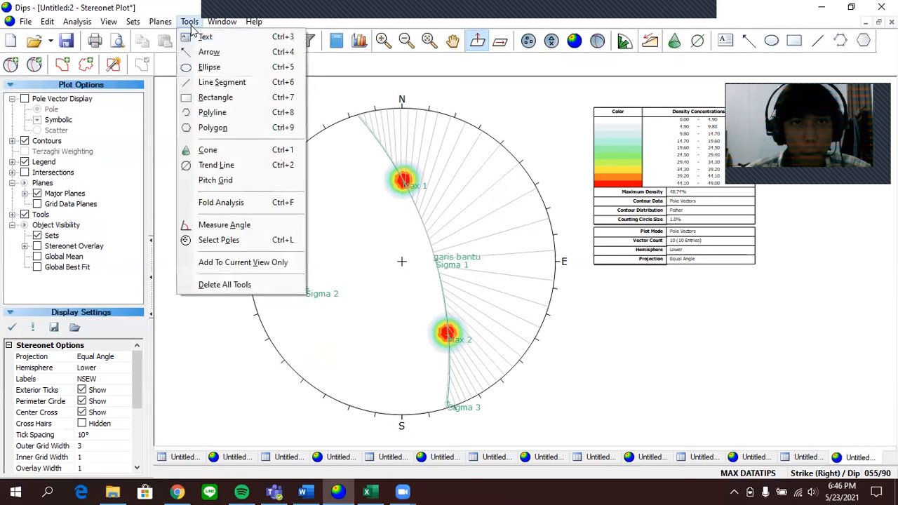
pyautogui.click(220, 284)
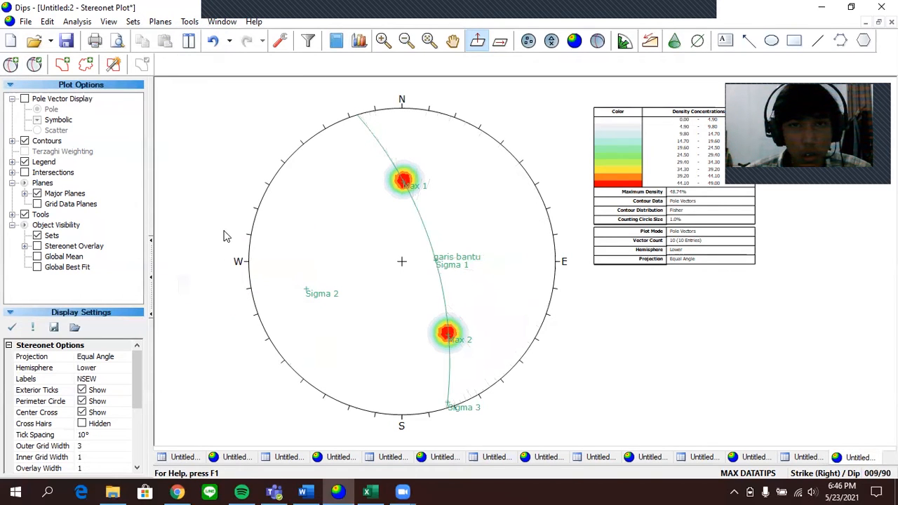
# Change the display colour of the Max 1 and Max 2 user planes to black
pyautogui.click(33, 64)
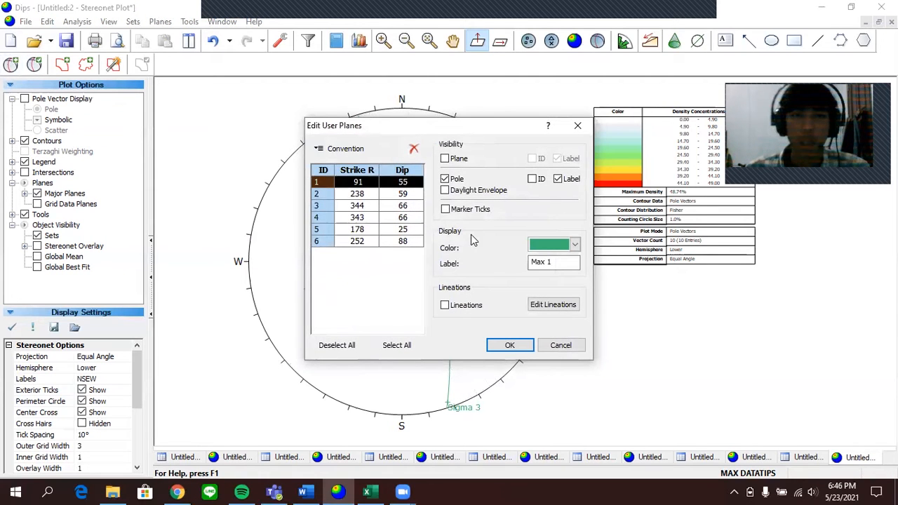
pyautogui.click(574, 246)
pyautogui.click(537, 281)
pyautogui.click(409, 194)
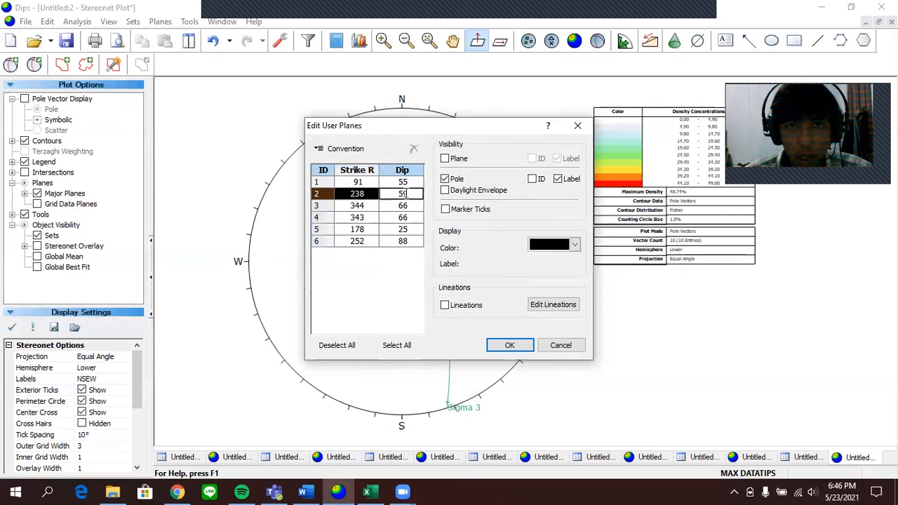
pyautogui.click(574, 245)
pyautogui.click(538, 282)
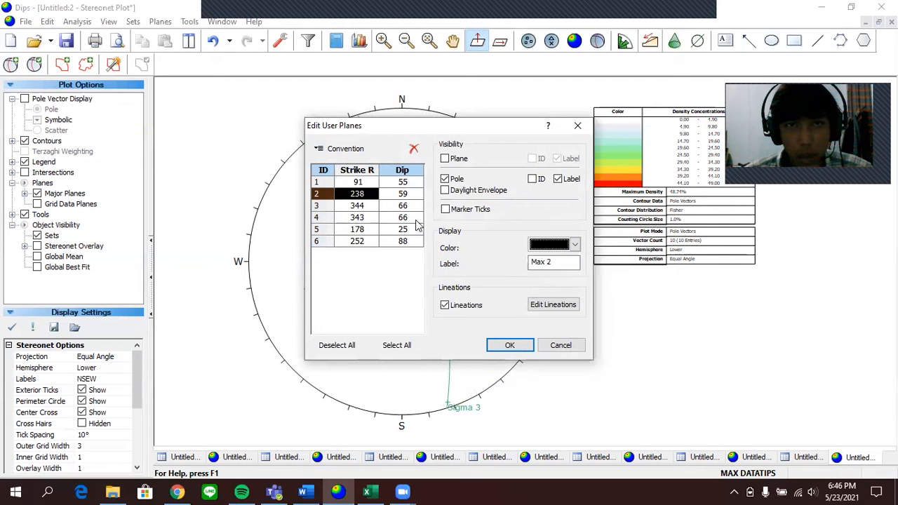
# Change the display colour of the Sigma 2, Sigma 1 and Sigma 3 user planes to black and apply the edits
pyautogui.click(406, 209)
pyautogui.click(544, 245)
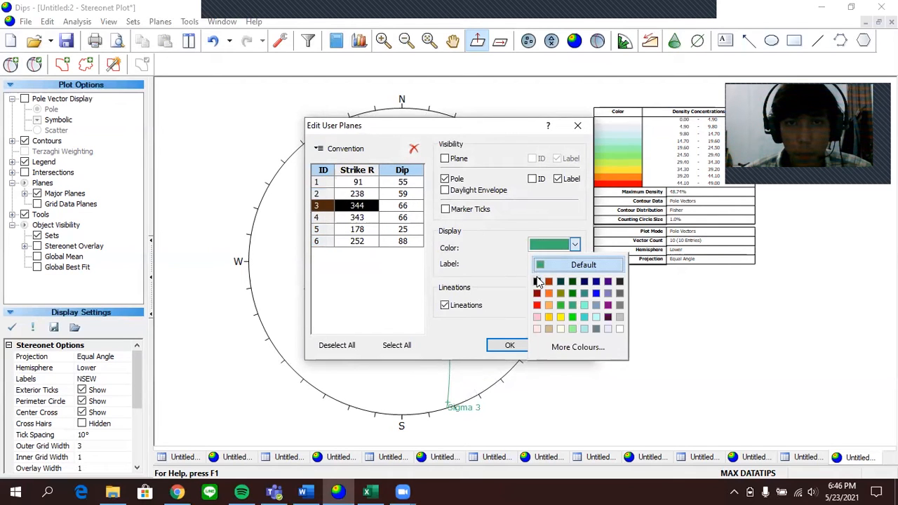
pyautogui.click(538, 281)
pyautogui.click(409, 218)
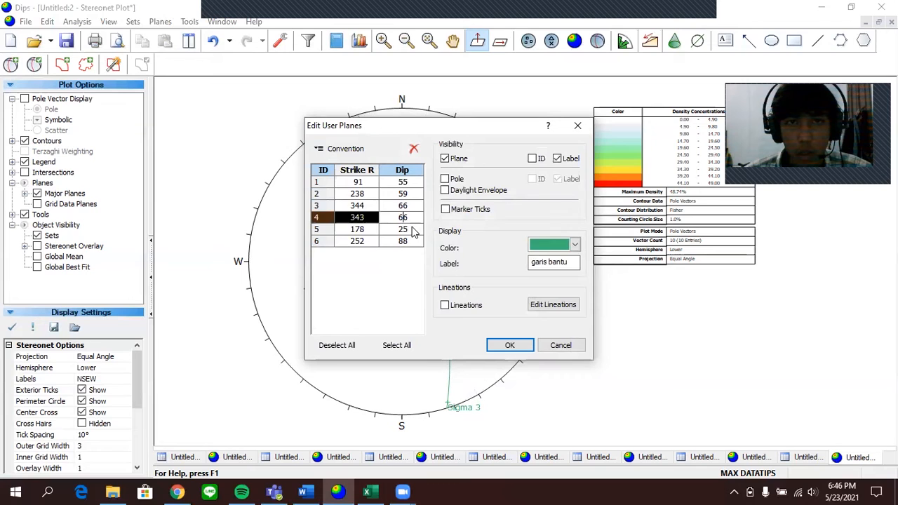
pyautogui.click(414, 231)
pyautogui.click(549, 247)
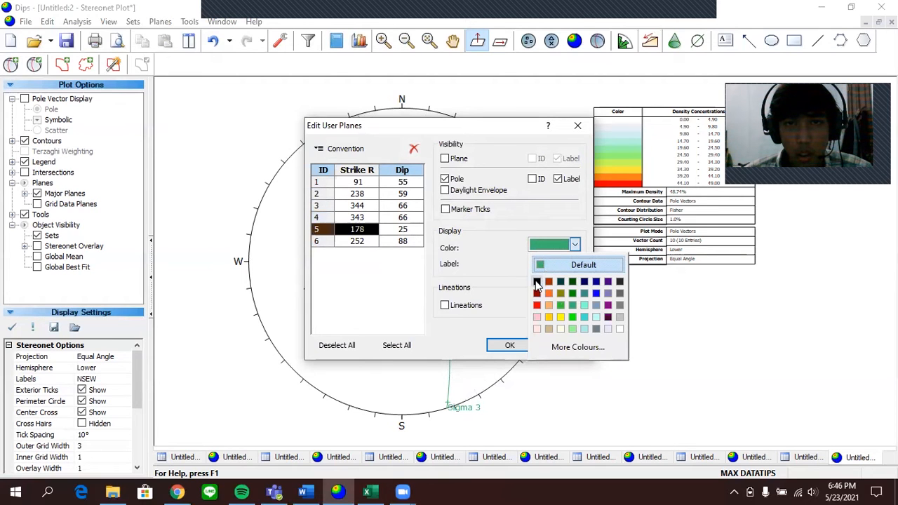
pyautogui.click(537, 282)
pyautogui.click(411, 241)
pyautogui.click(551, 245)
pyautogui.click(537, 281)
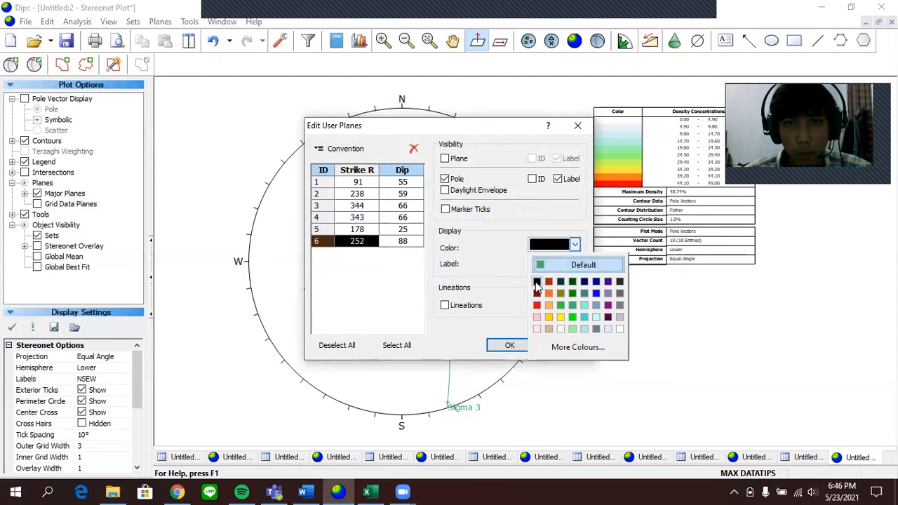
pyautogui.click(510, 346)
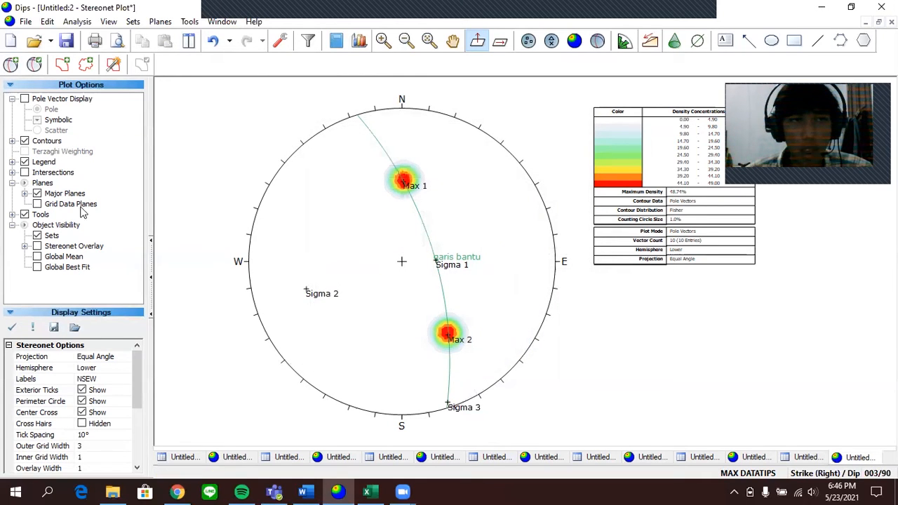
# Hide the stereonet plot's legend
pyautogui.click(25, 162)
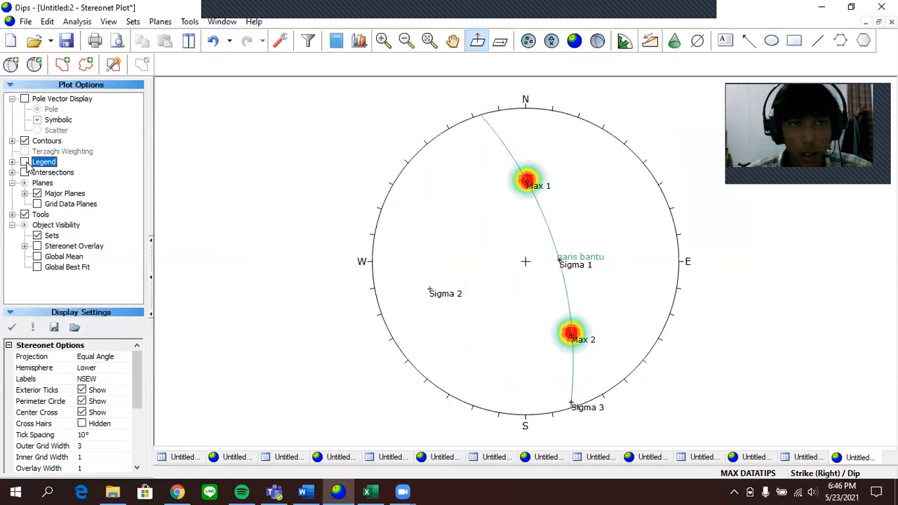
# Show the legend on the fold stereonet plot again
pyautogui.click(25, 162)
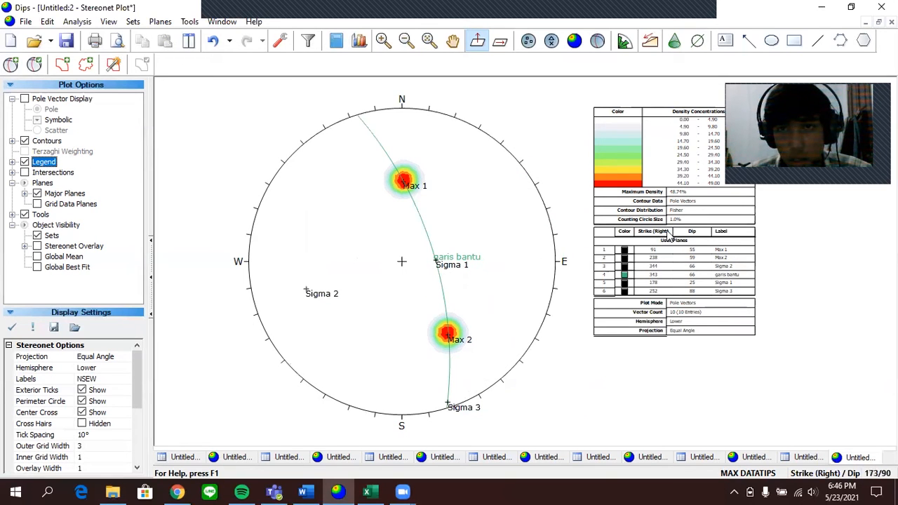
pyautogui.click(811, 477)
pyautogui.click(818, 477)
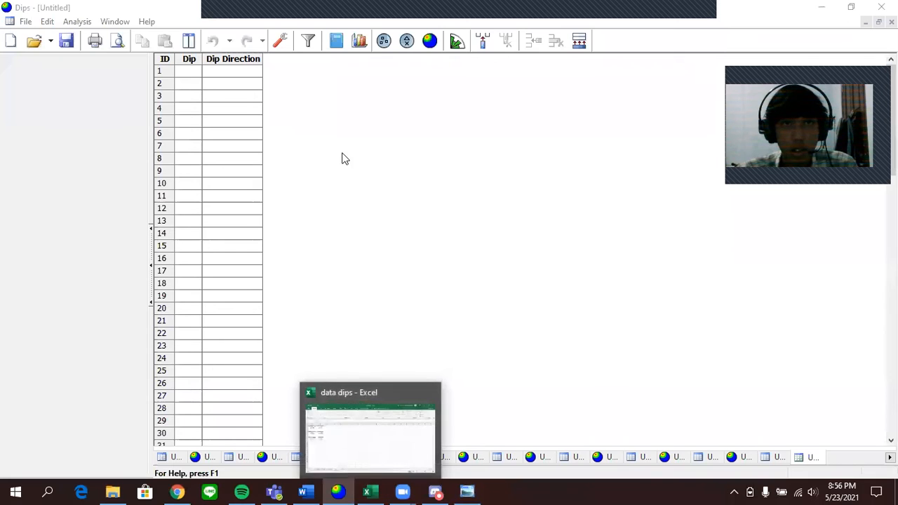
# Set the new project's global orientation format to Strike (Right) / Dip and create an empty contoured stereonet plot
pyautogui.click(281, 40)
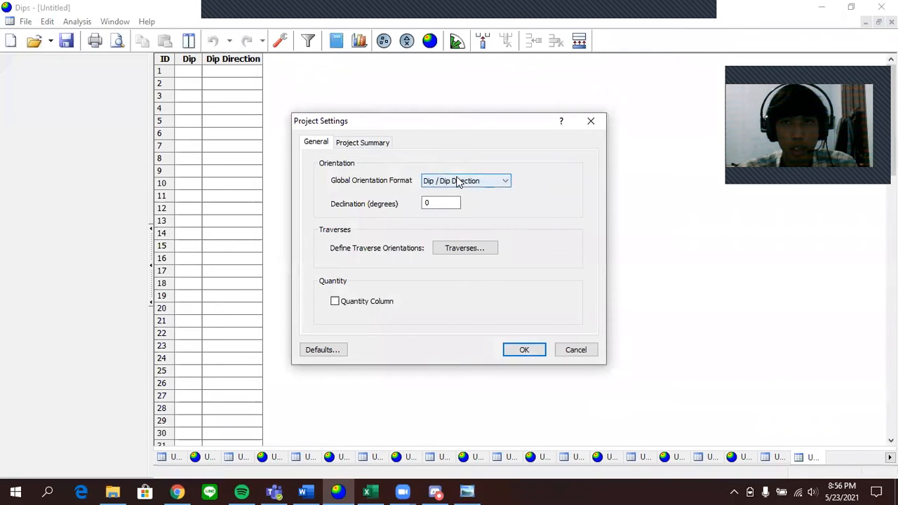
pyautogui.click(457, 181)
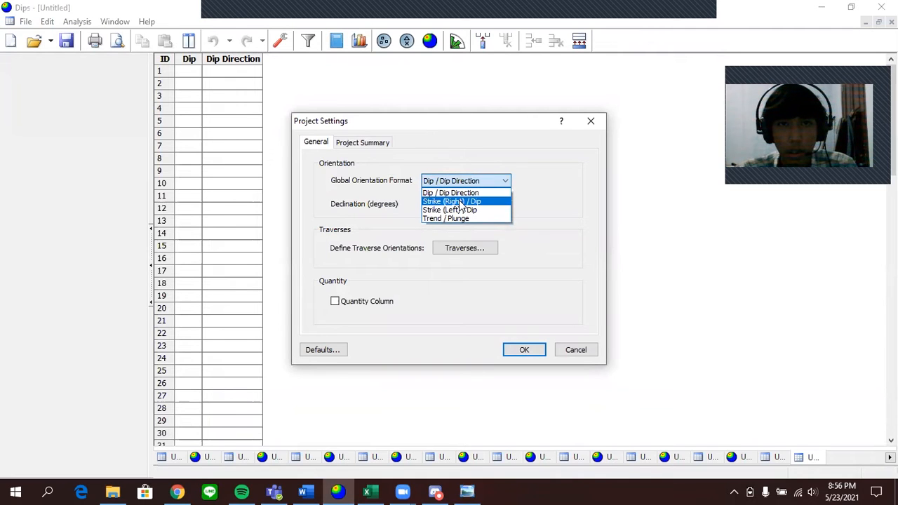
pyautogui.click(459, 202)
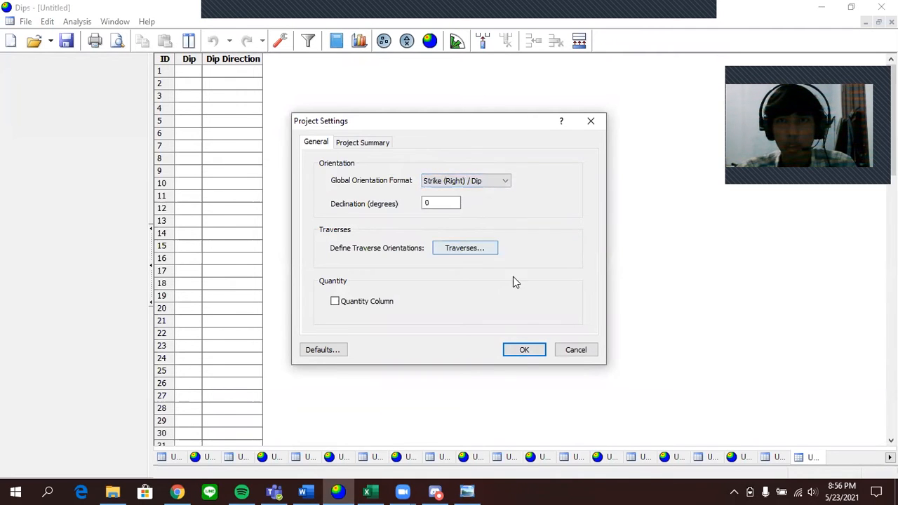
pyautogui.click(524, 350)
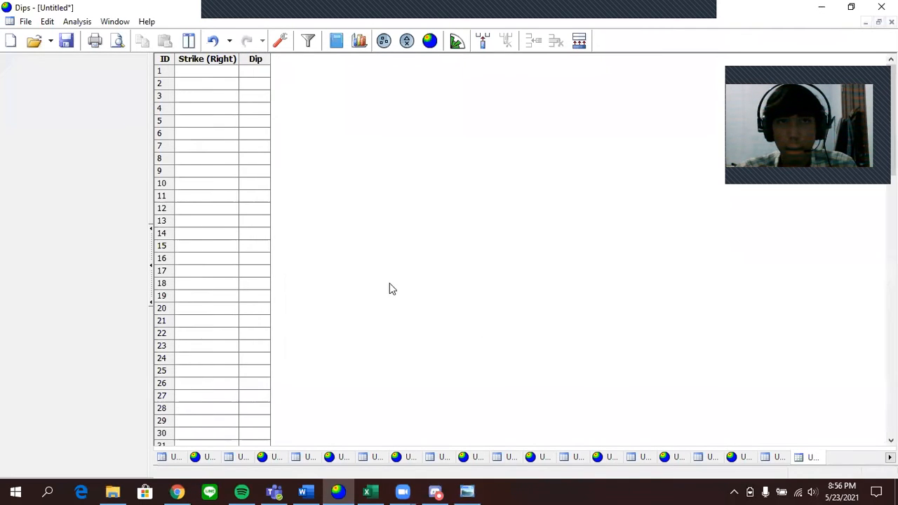
pyautogui.click(428, 41)
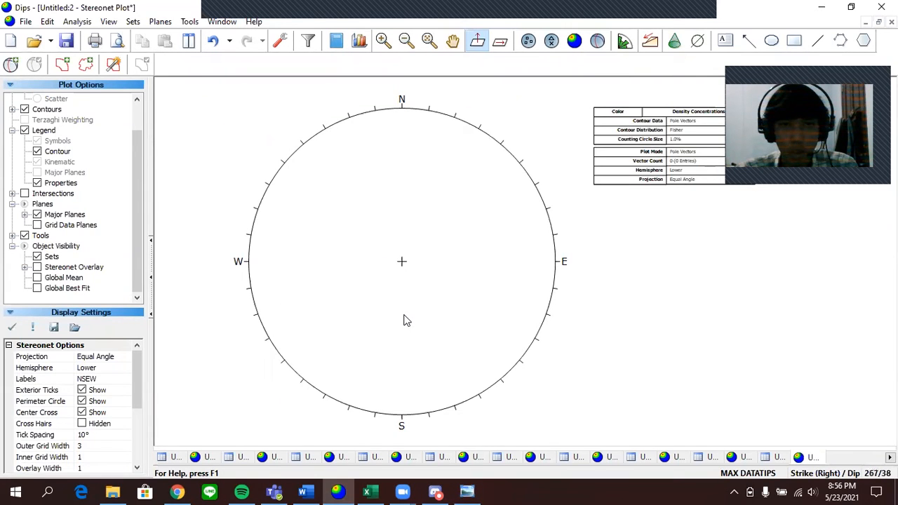
# Consult the Excel Sesar sheet and add a "Bidang Sesasr" user plane at 145/43 in Dips, showing only its label and plane
pyautogui.click(366, 491)
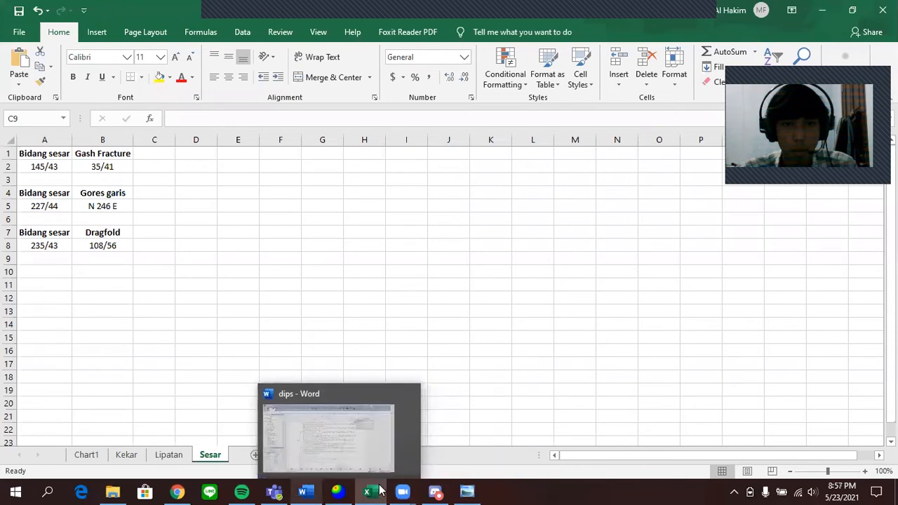
pyautogui.click(338, 491)
pyautogui.click(11, 64)
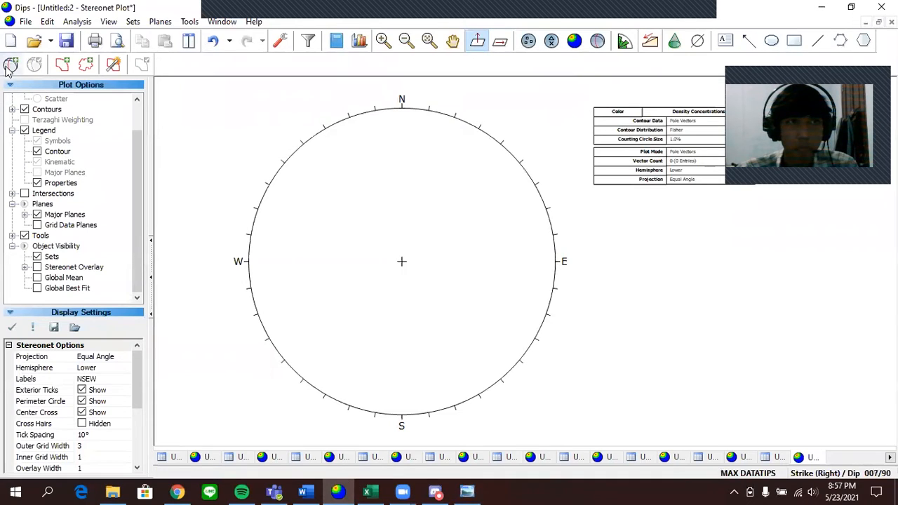
pyautogui.click(354, 186)
pyautogui.click(456, 197)
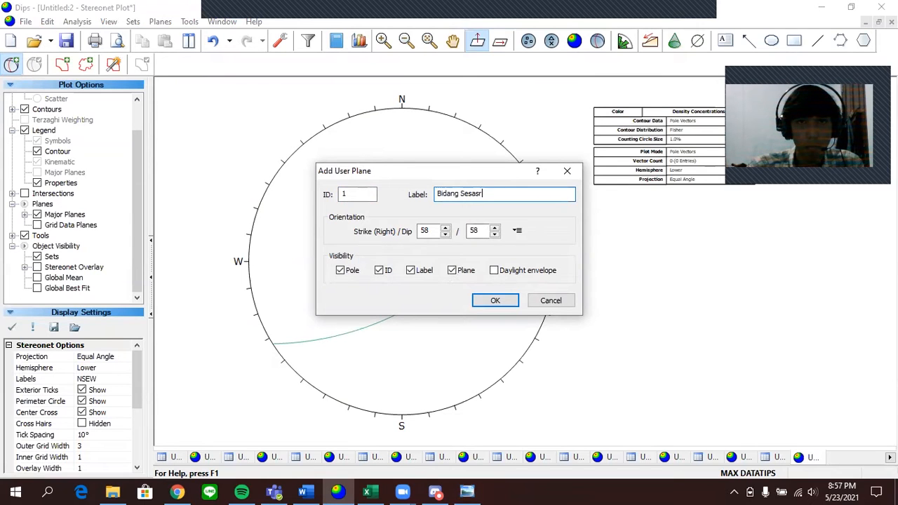
pyautogui.click(429, 231)
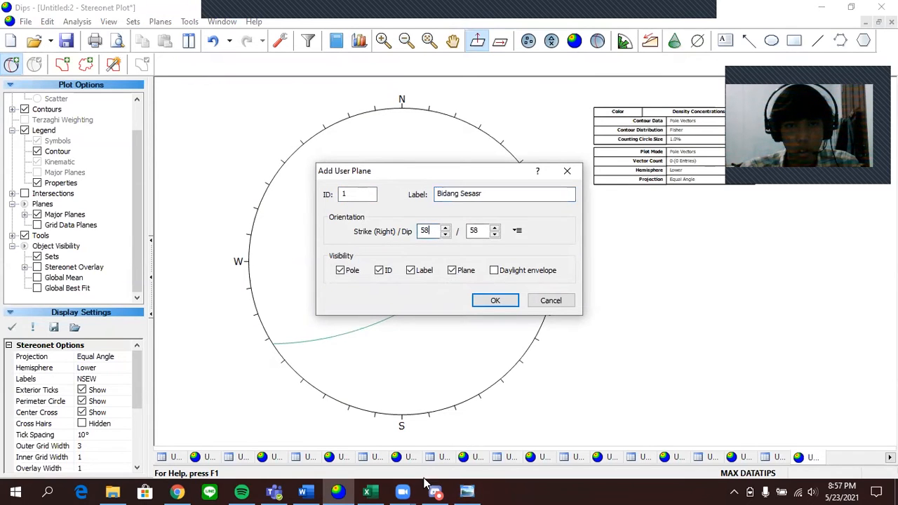
pyautogui.moveTo(366, 491)
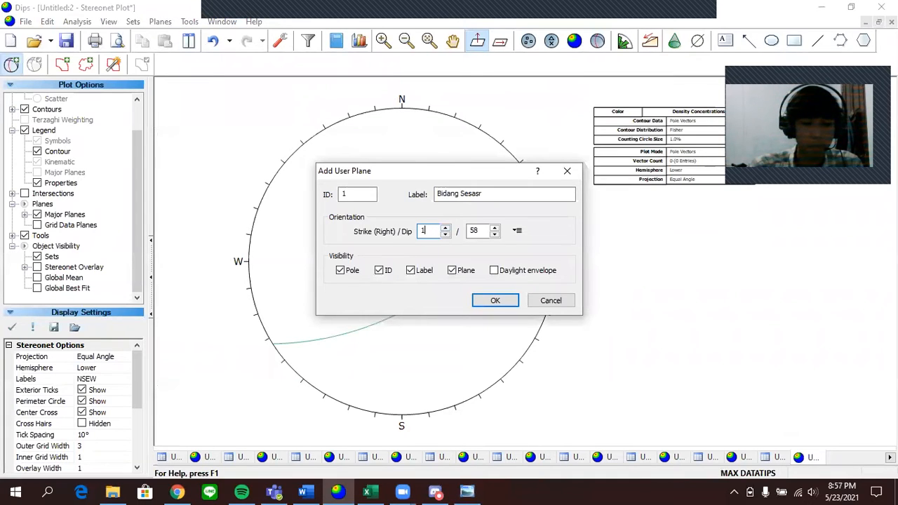
pyautogui.click(482, 232)
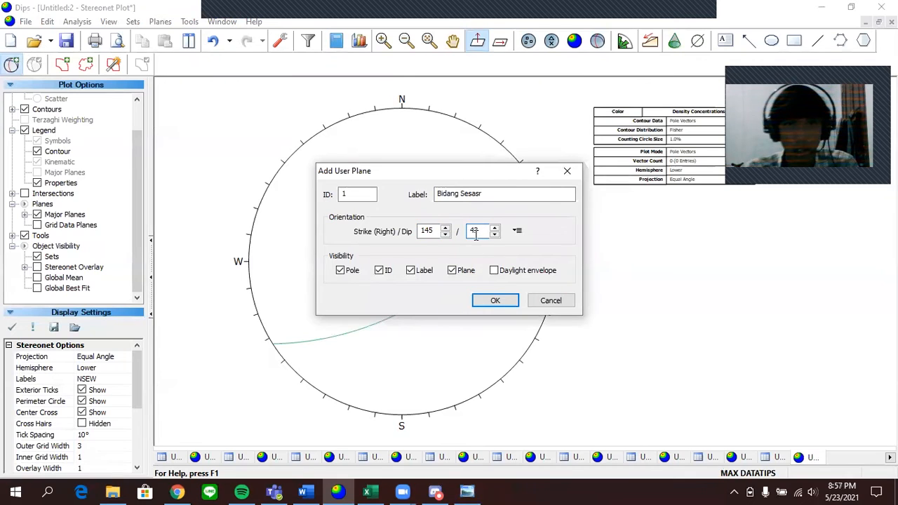
pyautogui.click(379, 270)
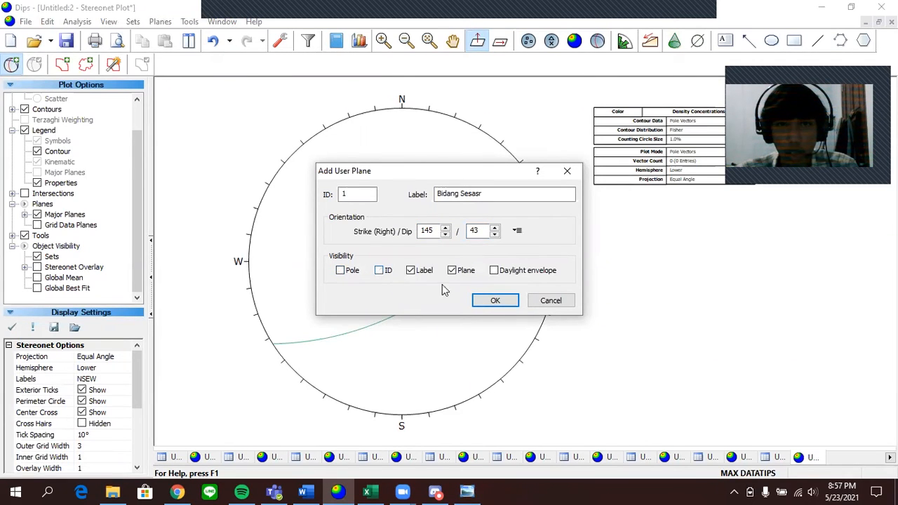
pyautogui.click(492, 302)
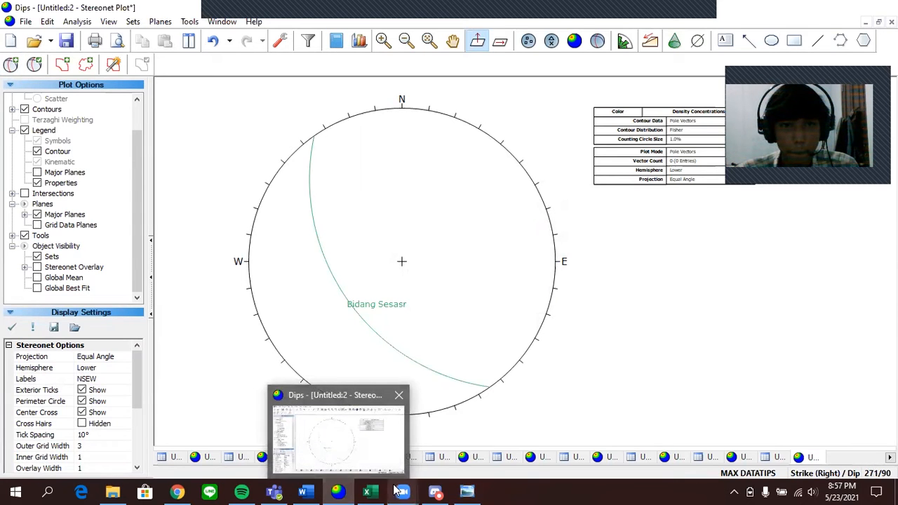
# Recheck the Excel Sesar sheet and add a "Gash Fracture" user plane at 35/41 in Dips, showing only its label and plane
pyautogui.click(370, 491)
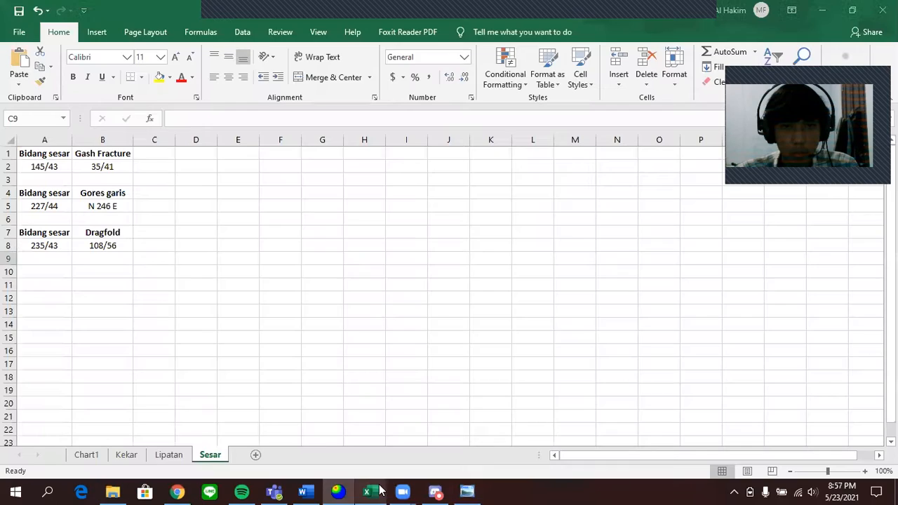
pyautogui.click(369, 491)
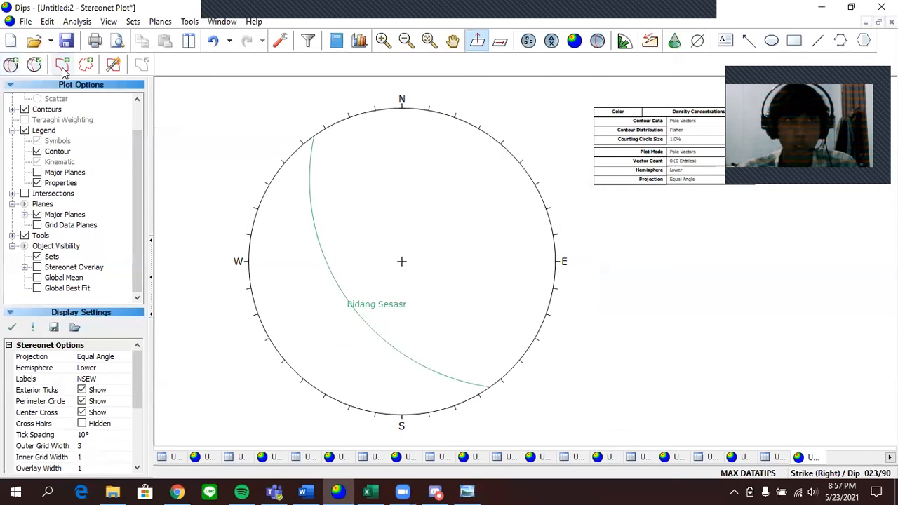
pyautogui.click(13, 65)
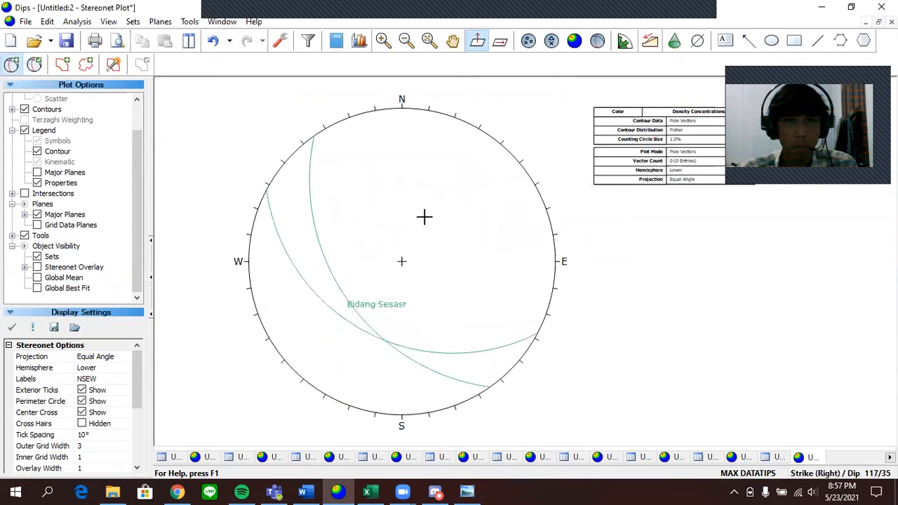
pyautogui.click(426, 217)
pyautogui.click(467, 200)
pyautogui.write('Gash Fracture')
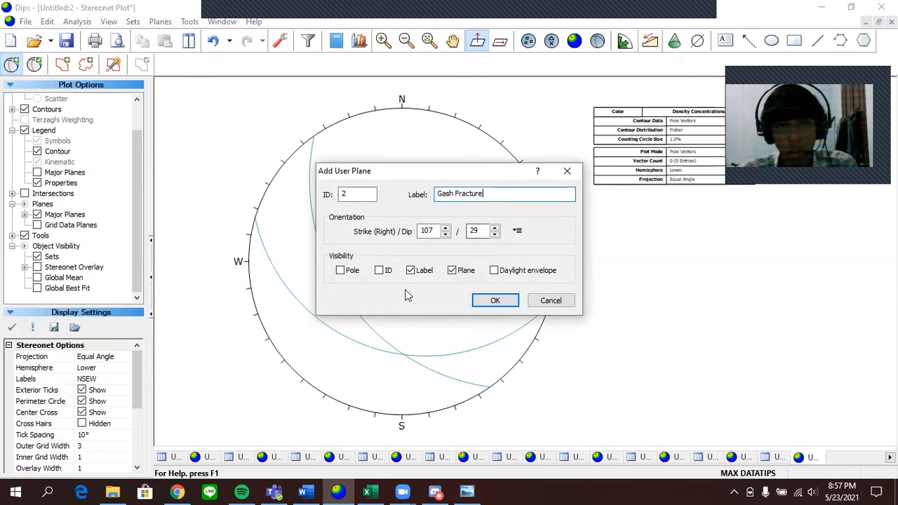
pyautogui.click(374, 489)
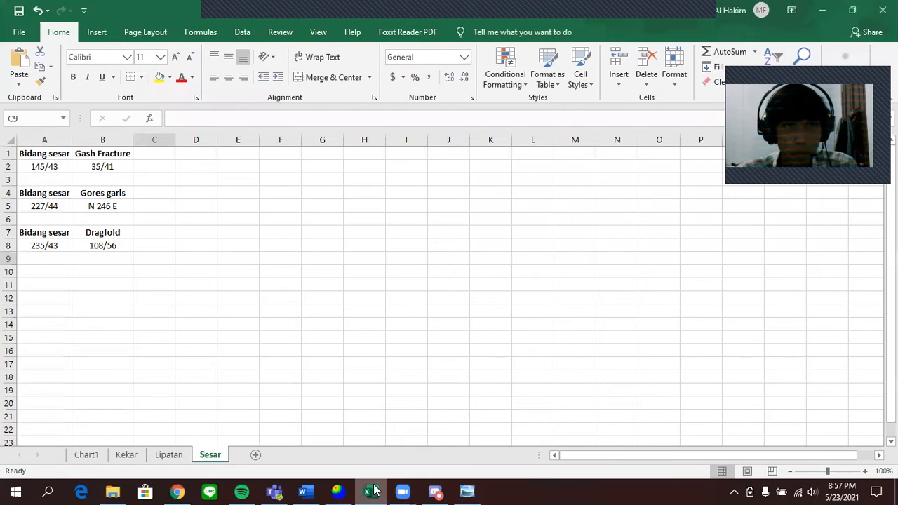
pyautogui.click(338, 491)
pyautogui.click(433, 232)
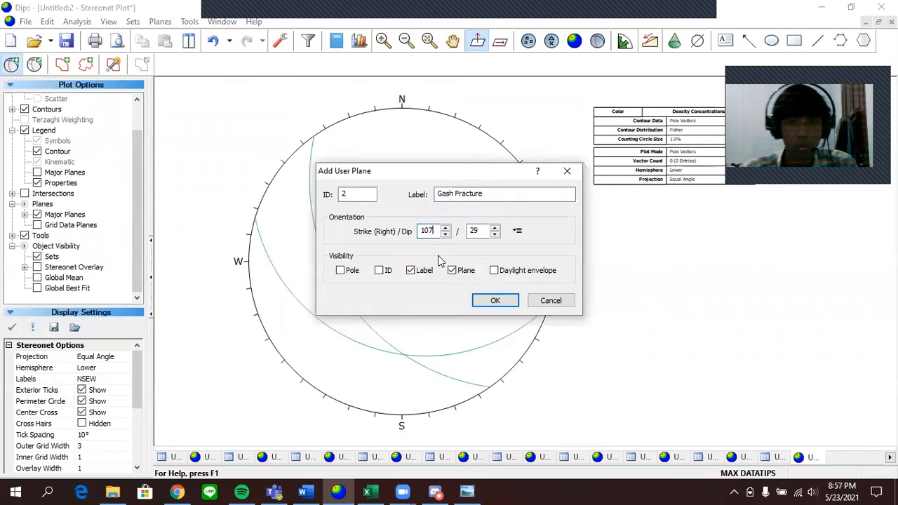
pyautogui.click(477, 232)
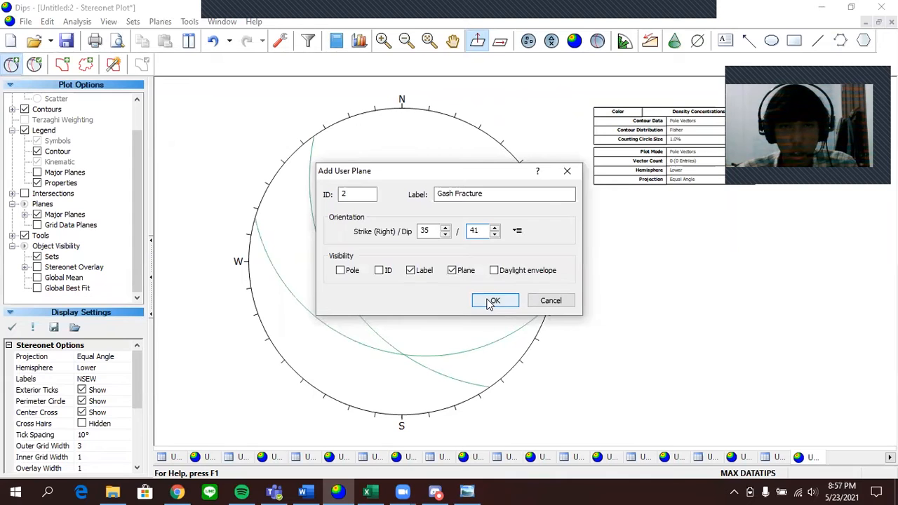
pyautogui.click(492, 302)
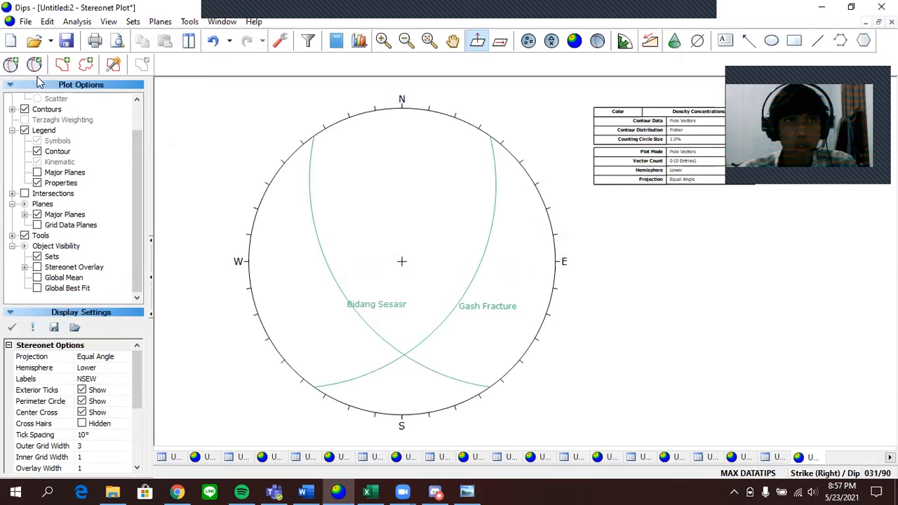
# Add a "Sigma 2" user plane, about 268/63, at the intersection of the fault and gash fracture planes, showing its pole and label without the plane
pyautogui.click(10, 64)
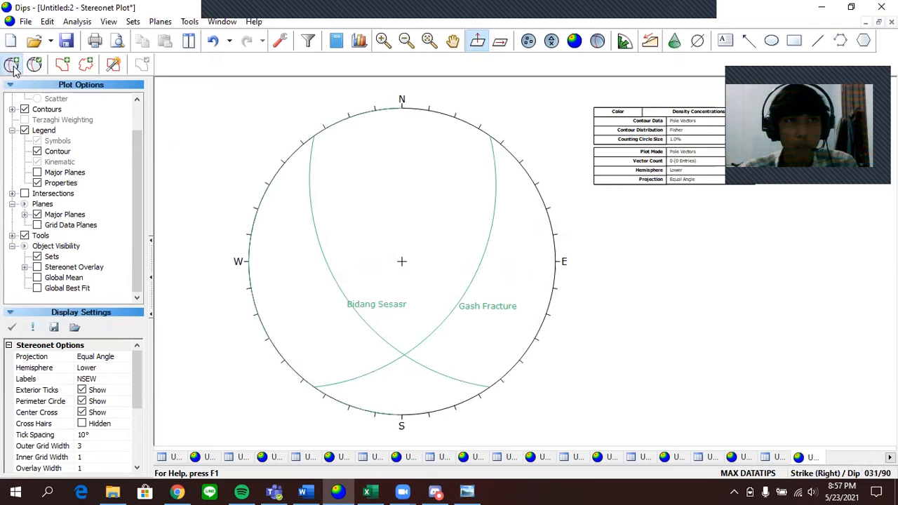
pyautogui.click(403, 353)
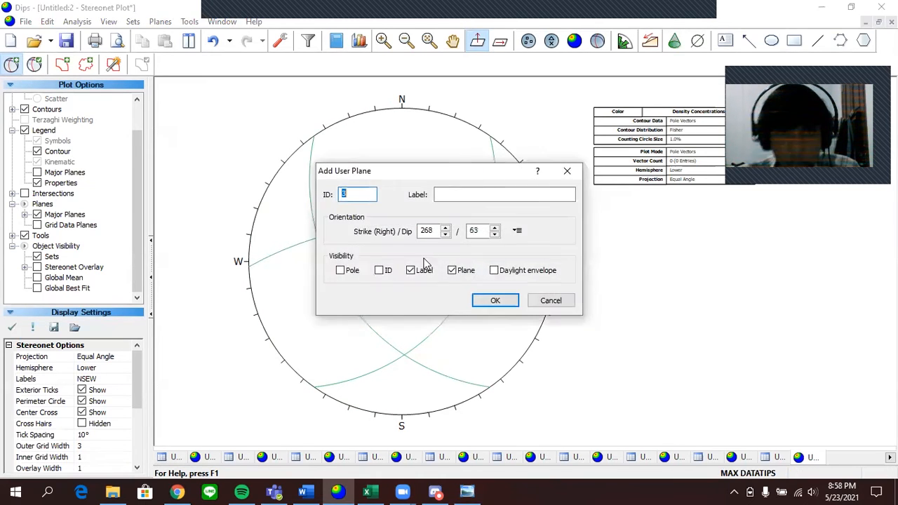
pyautogui.click(449, 199)
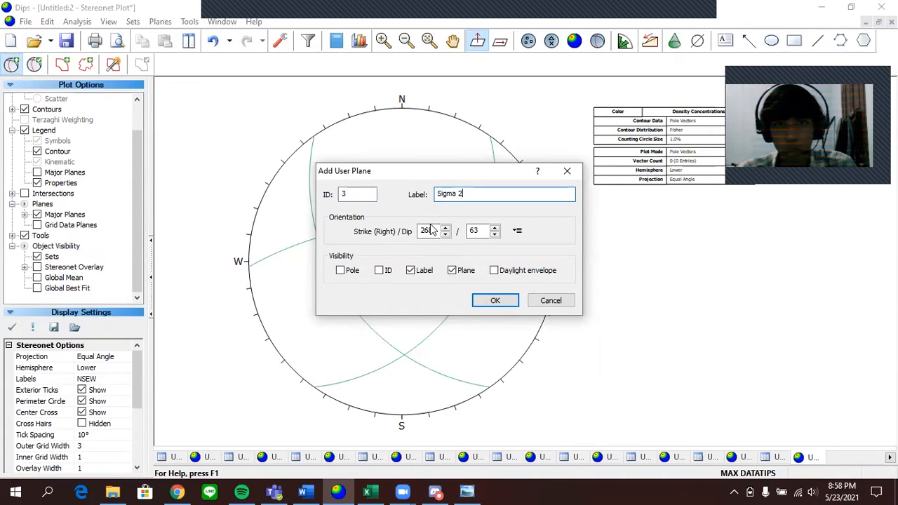
pyautogui.click(342, 272)
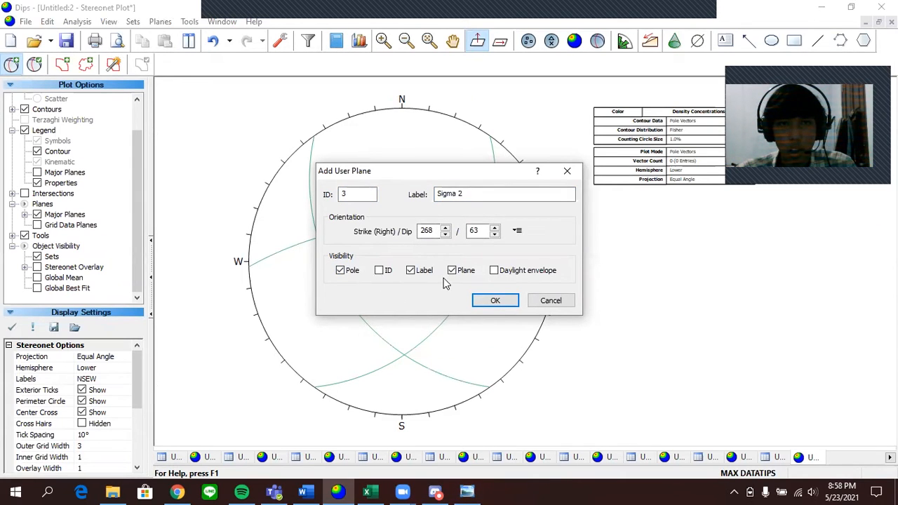
pyautogui.click(495, 301)
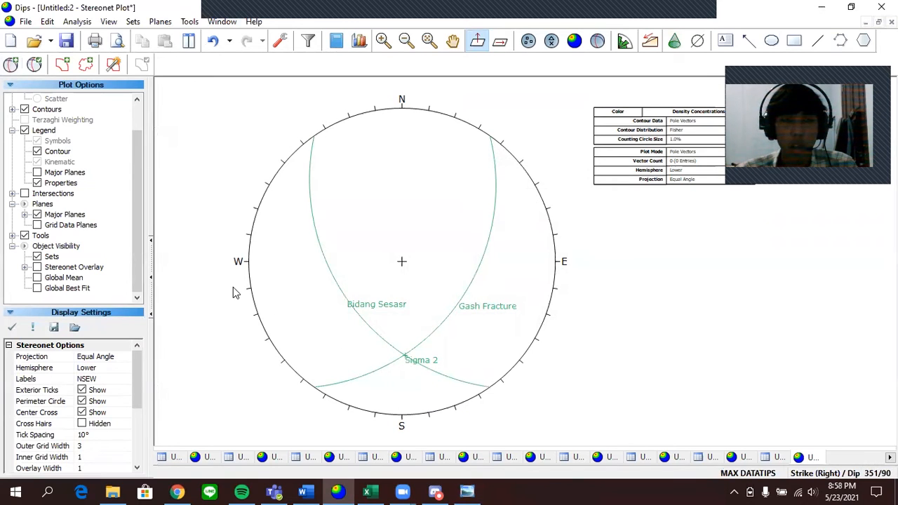
# Add a "Bidang bantu" user plane at about 268/63 with its pole on Sigma 2, showing the plane and label but not the pole
pyautogui.click(10, 65)
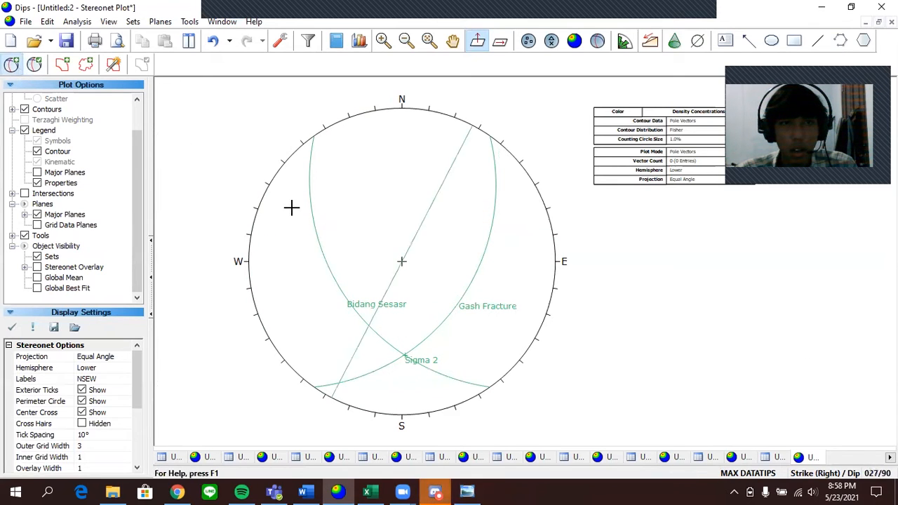
pyautogui.click(405, 353)
pyautogui.click(455, 196)
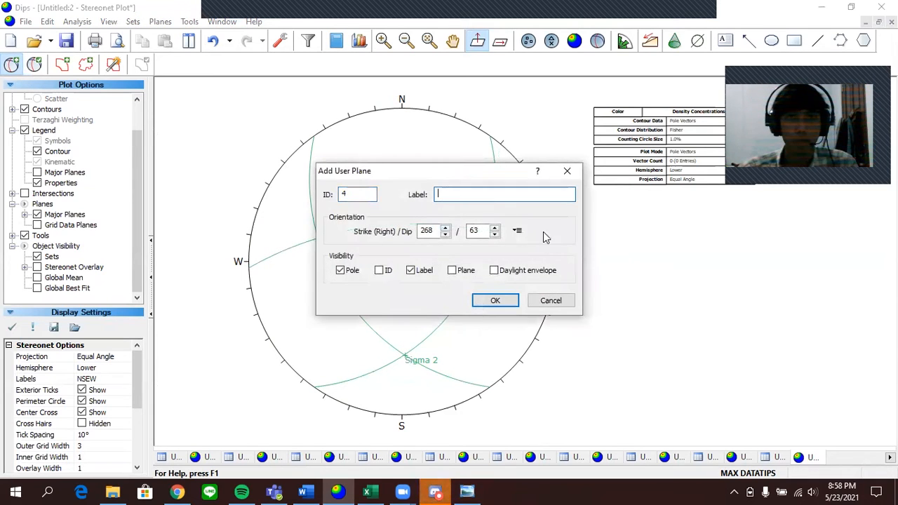
pyautogui.write('Bidang bantu')
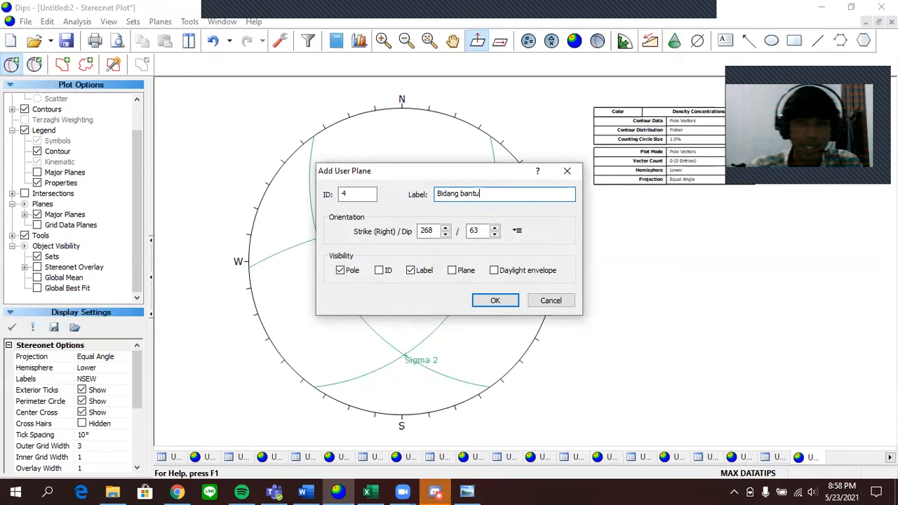
pyautogui.click(340, 272)
pyautogui.click(453, 271)
pyautogui.click(485, 301)
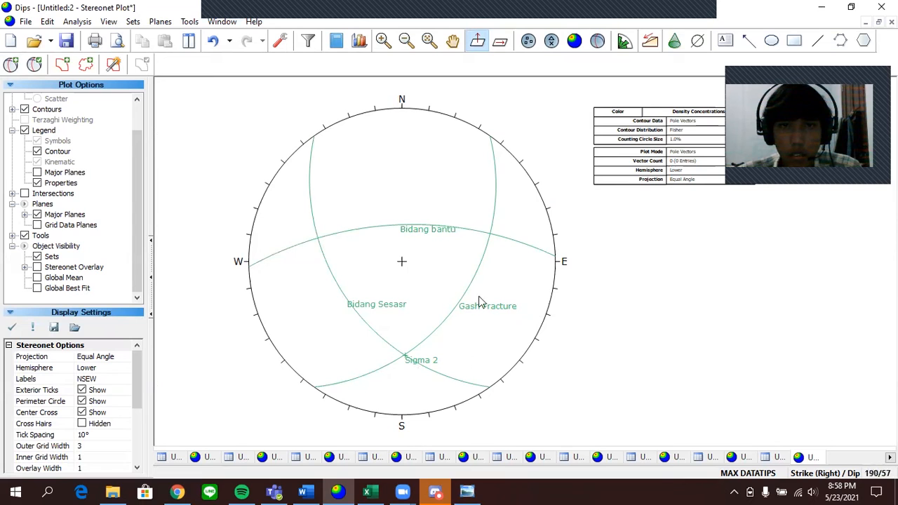
# Add a "Sigma 1" user plane, about 163/62, at the intersection of Bidang bantu and Gash Fracture, showing its pole and label without the plane
pyautogui.click(11, 64)
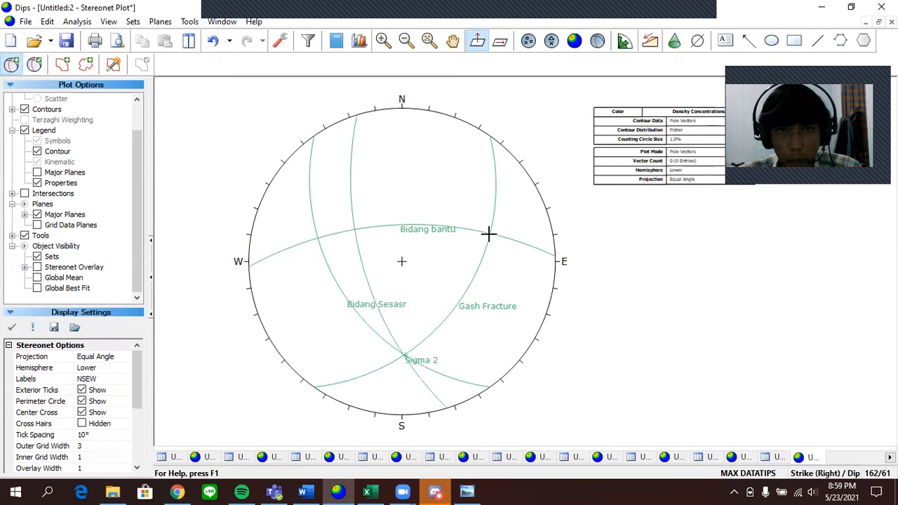
pyautogui.click(489, 234)
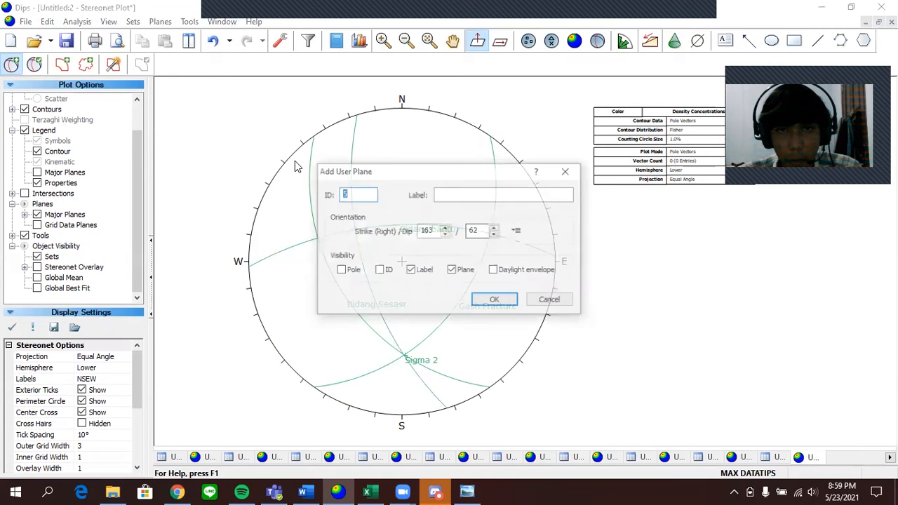
pyautogui.click(501, 200)
pyautogui.write('Sigma 1')
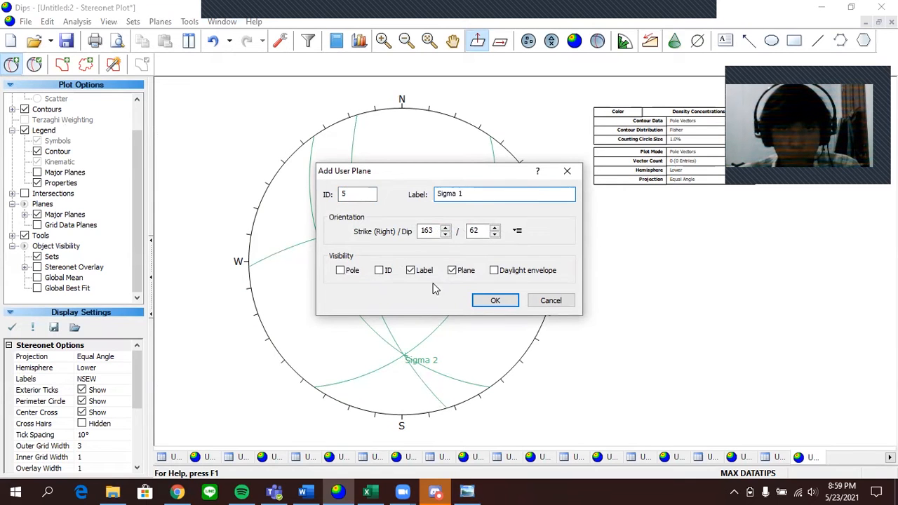
pyautogui.click(341, 272)
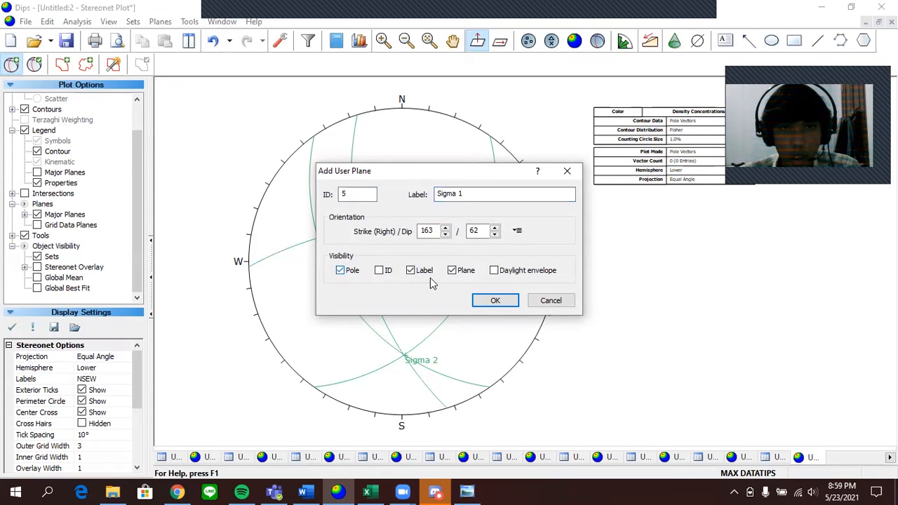
pyautogui.click(494, 300)
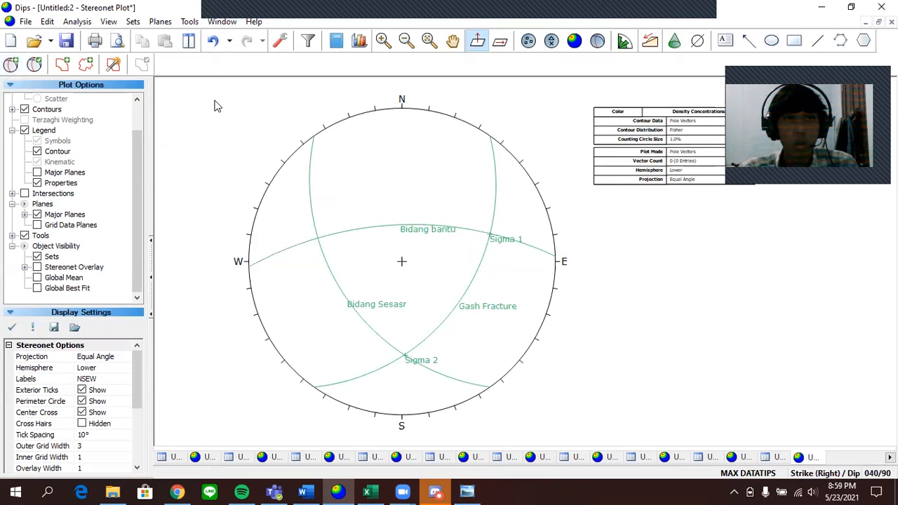
# Add a "Sigma 3" user plane, about 36/39, on Bidang bantu using a temporary pitch grid, showing only its pole and label, and delete the grid
pyautogui.click(187, 22)
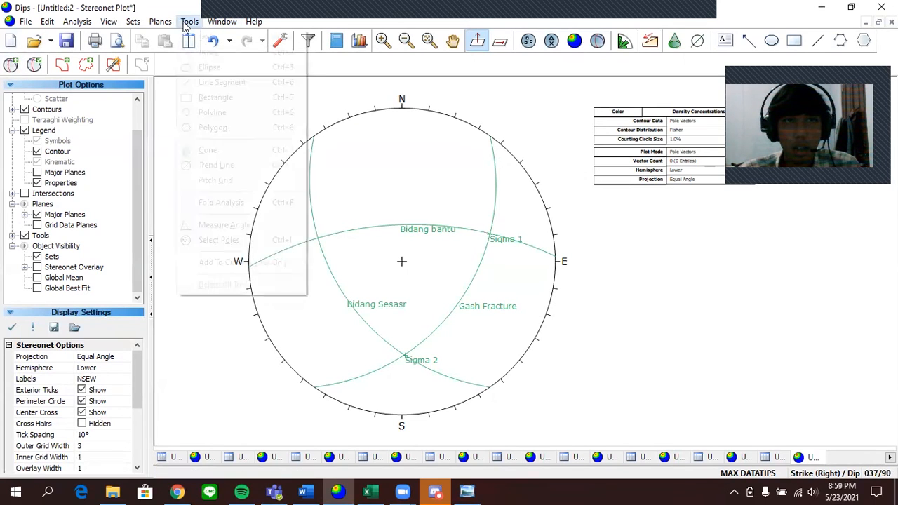
pyautogui.click(219, 186)
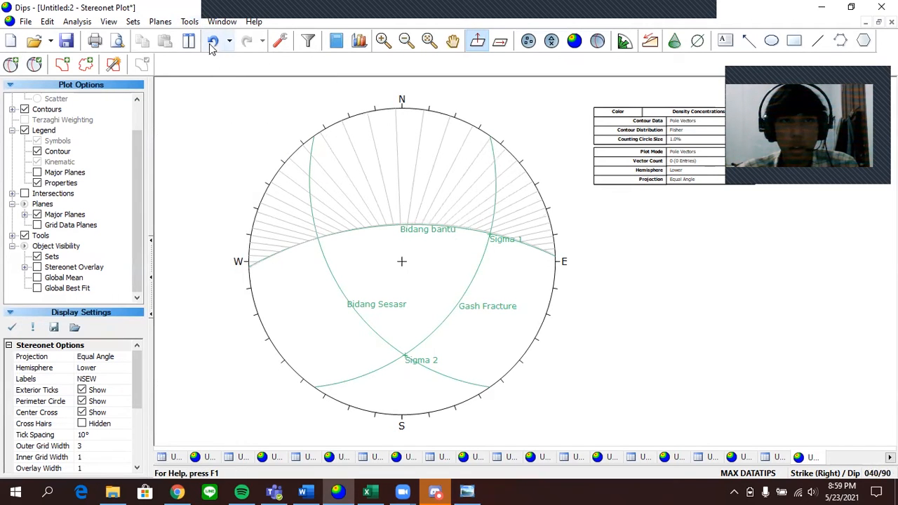
pyautogui.click(10, 64)
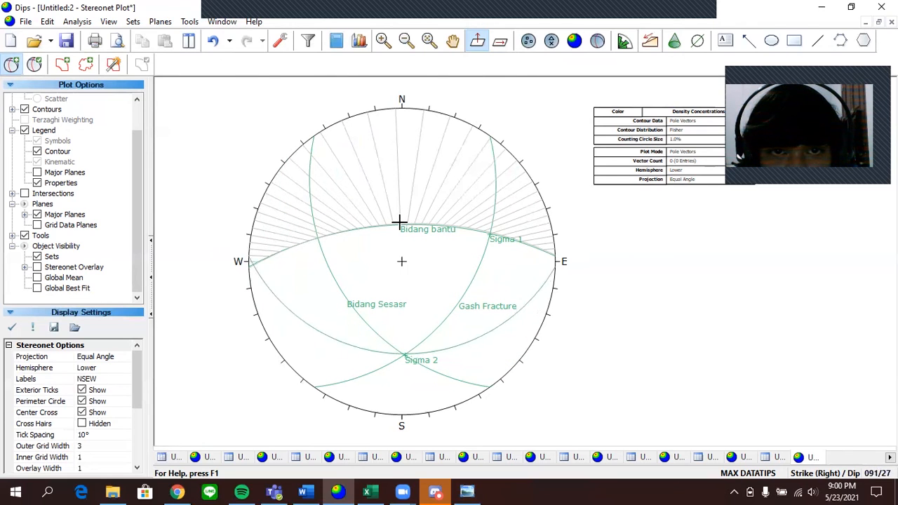
pyautogui.click(357, 228)
pyautogui.write('S')
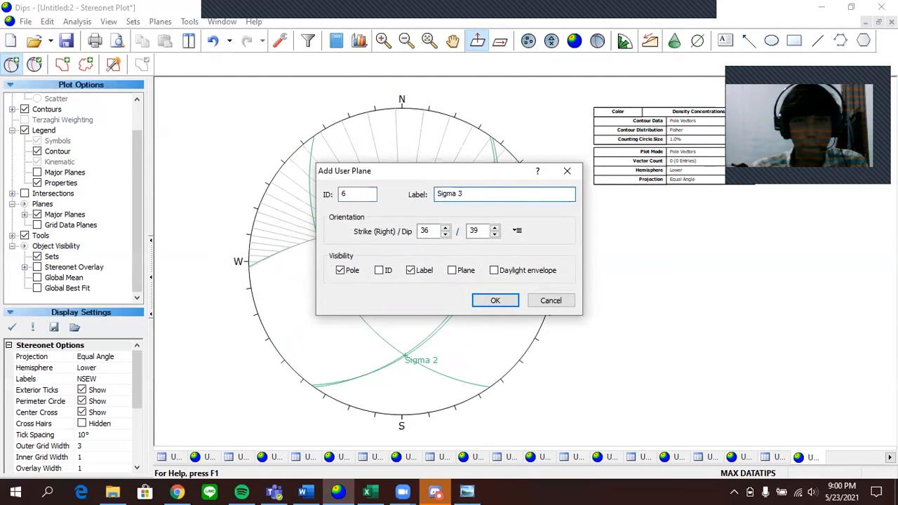
pyautogui.write('igma 3')
pyautogui.click(495, 298)
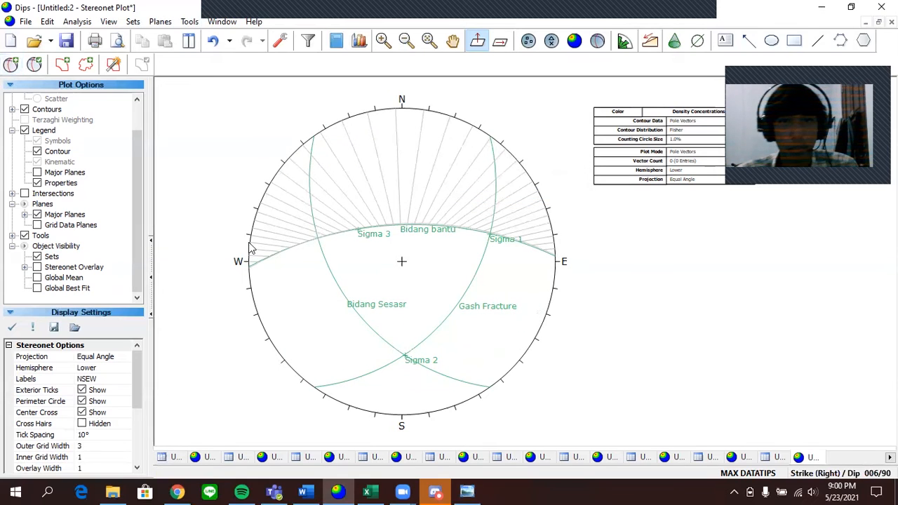
pyautogui.click(198, 24)
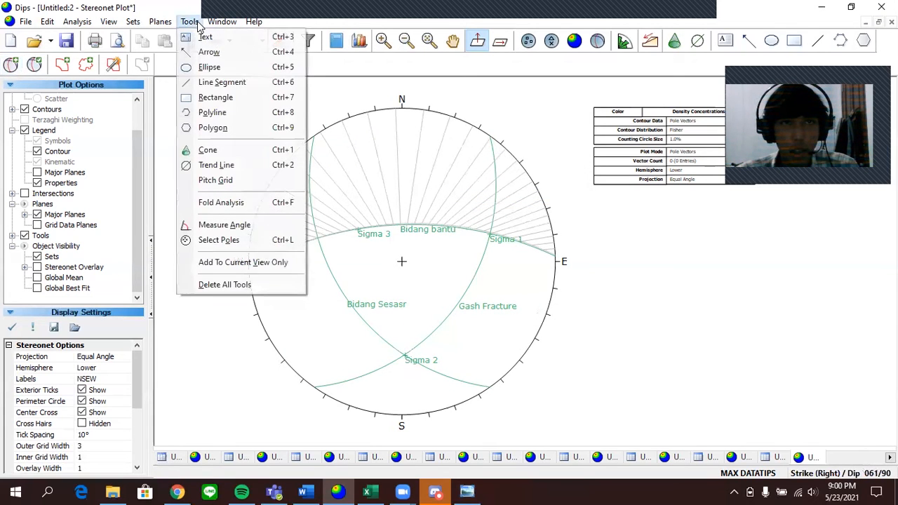
pyautogui.click(226, 284)
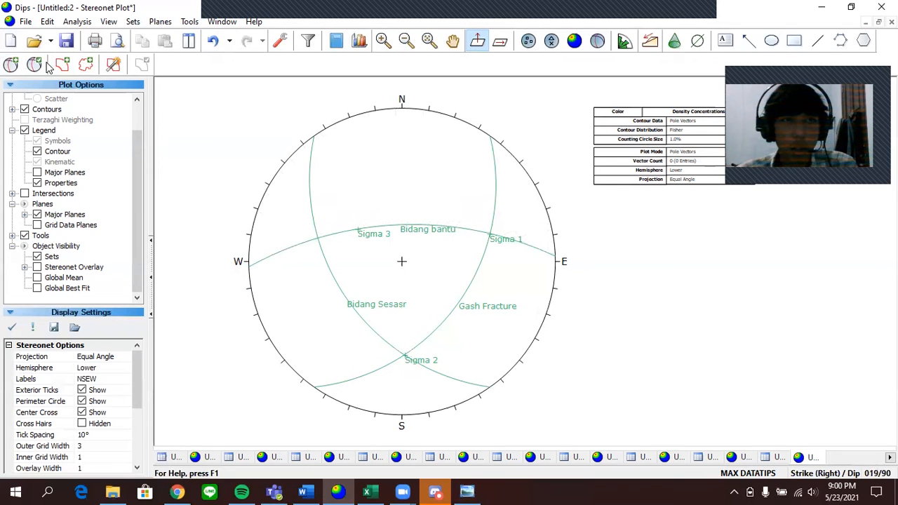
# Open the user planes for editing and set the Gash Fracture plane's colour to blue
pyautogui.click(33, 64)
pyautogui.click(569, 266)
pyautogui.click(370, 195)
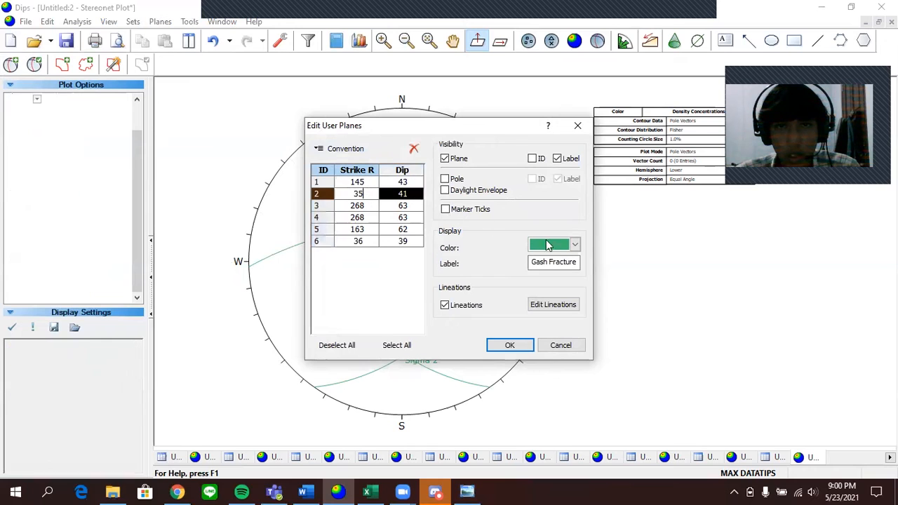
pyautogui.click(567, 245)
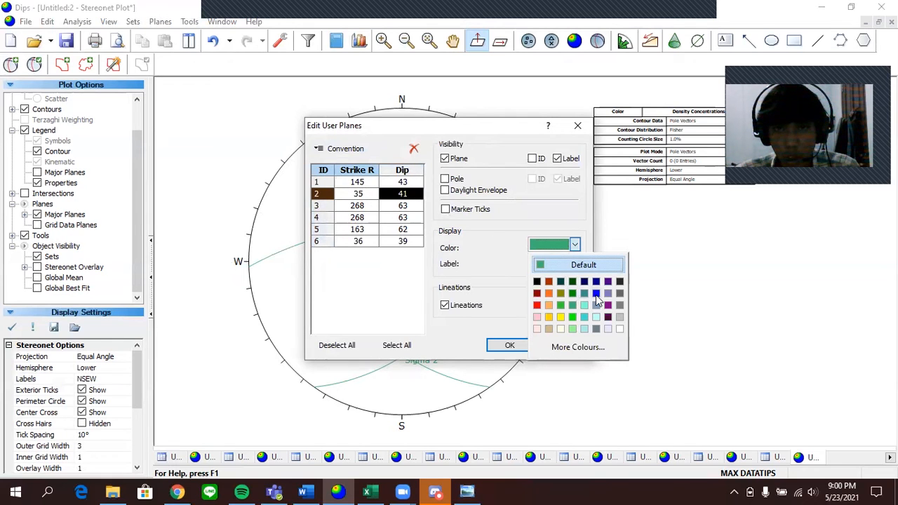
pyautogui.click(596, 294)
# Set the colour of Sigma 2 to black and of the Bidang bantu plane to red
pyautogui.click(375, 206)
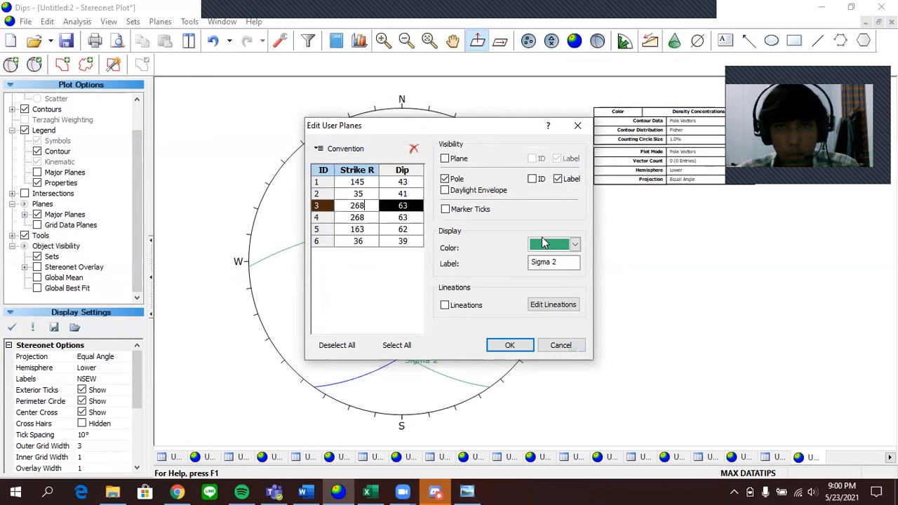
pyautogui.click(576, 245)
pyautogui.click(538, 279)
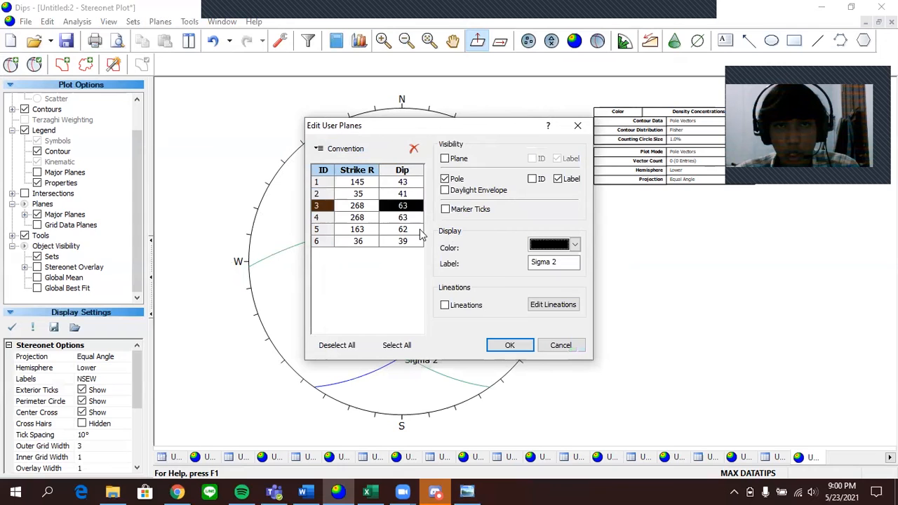
pyautogui.click(412, 219)
pyautogui.click(575, 244)
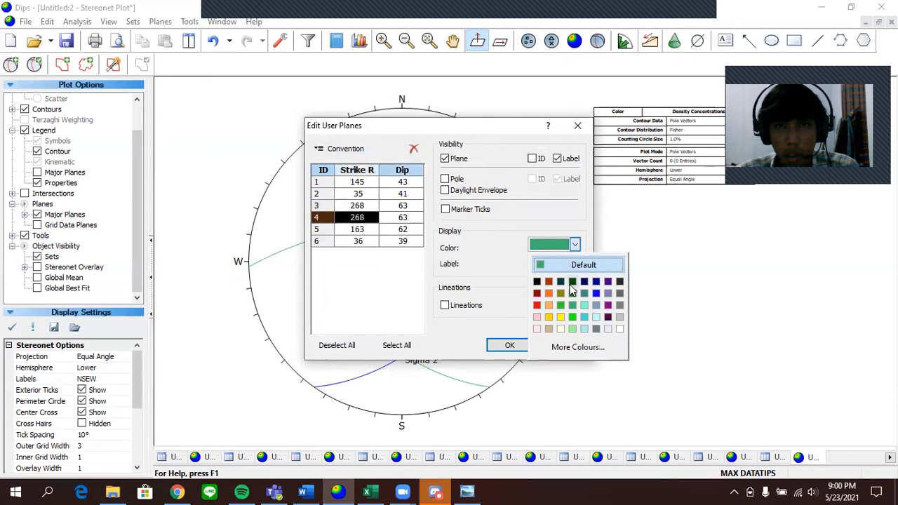
pyautogui.click(537, 307)
# Set the colour of Sigma 1 and Sigma 3 to black and apply the user plane edits
pyautogui.click(400, 229)
pyautogui.click(576, 244)
pyautogui.click(537, 280)
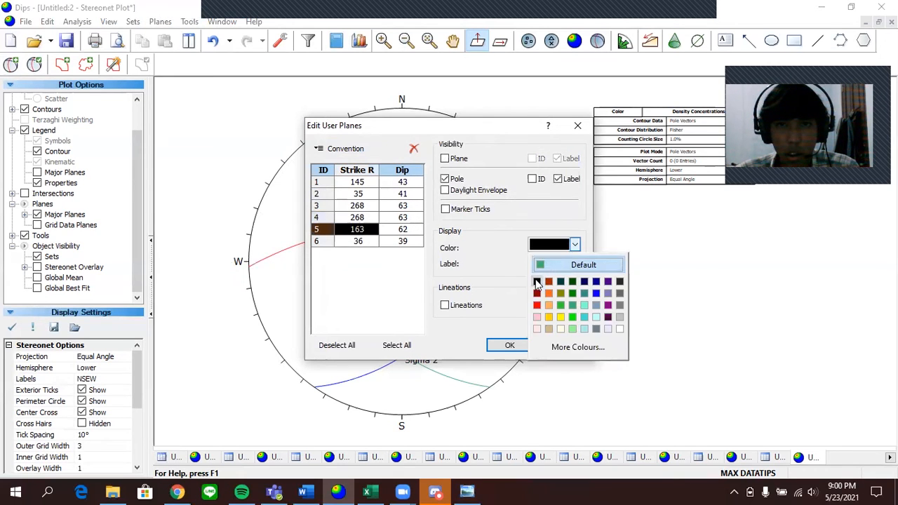
pyautogui.click(418, 240)
pyautogui.click(564, 247)
pyautogui.click(537, 281)
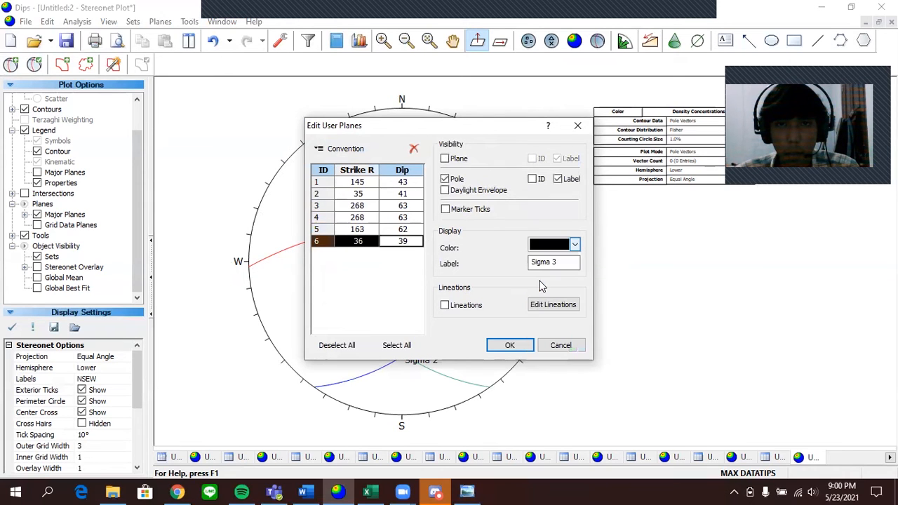
pyautogui.click(511, 346)
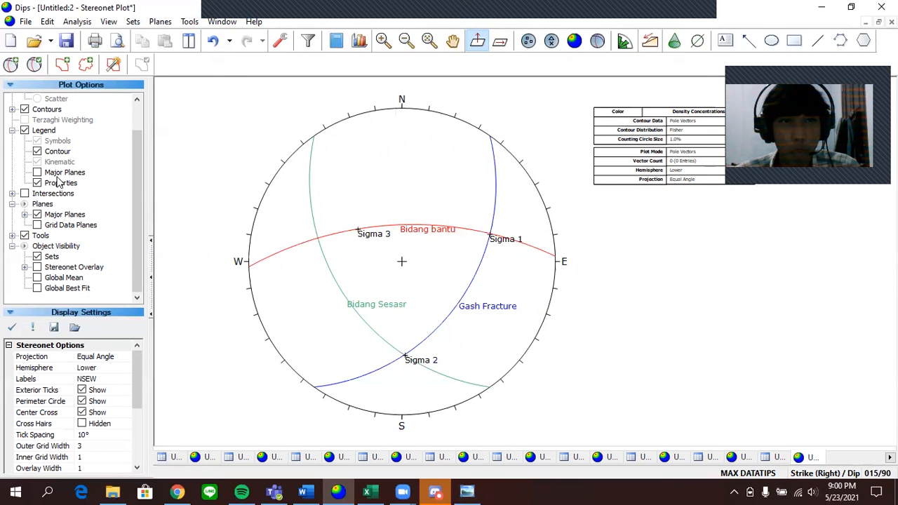
# Include the major planes in the legend and switch the orientation convention to Trend / Plunge to read the Sigma values
pyautogui.click(25, 131)
pyautogui.click(25, 131)
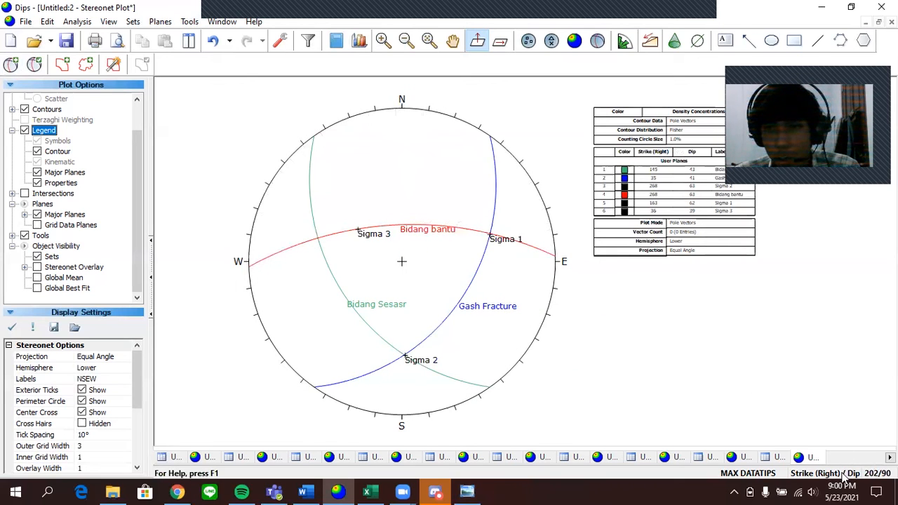
pyautogui.click(841, 480)
pyautogui.click(838, 480)
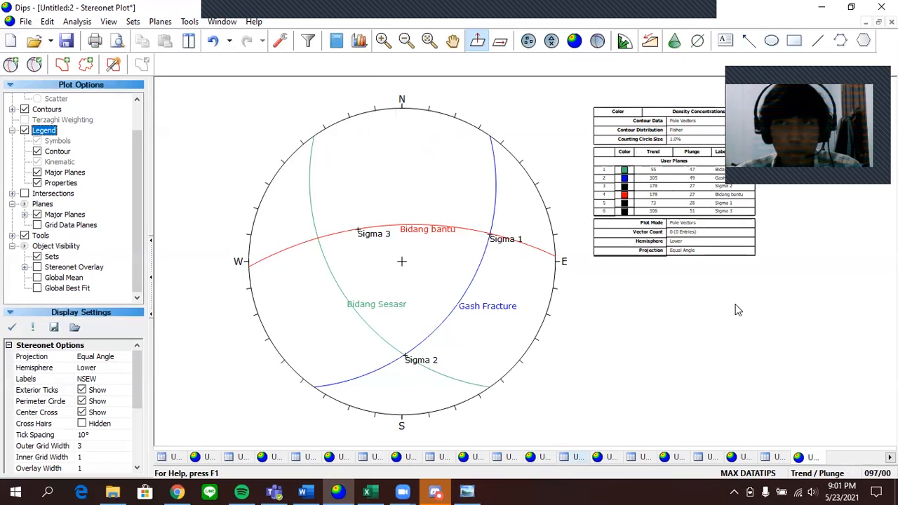
pyautogui.scroll(4, 737, 309)
pyautogui.scroll(-2, 660, 299)
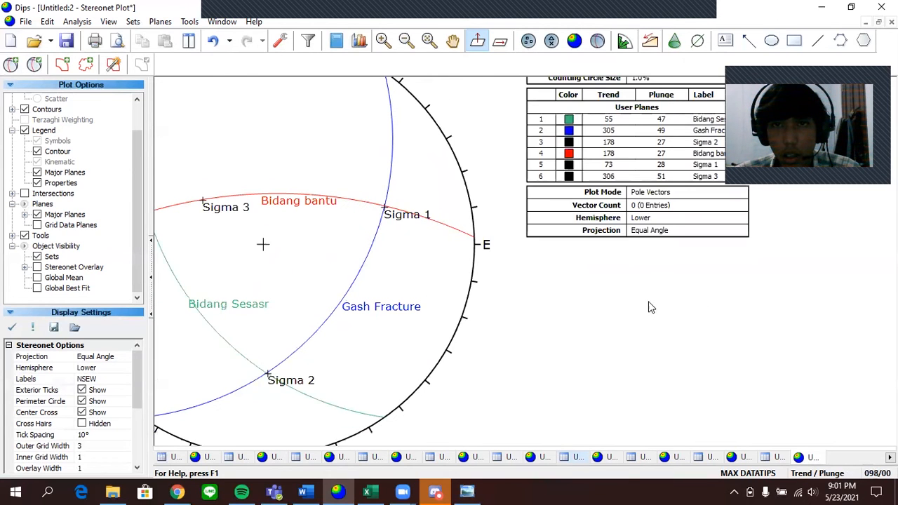
pyautogui.scroll(-1, 648, 308)
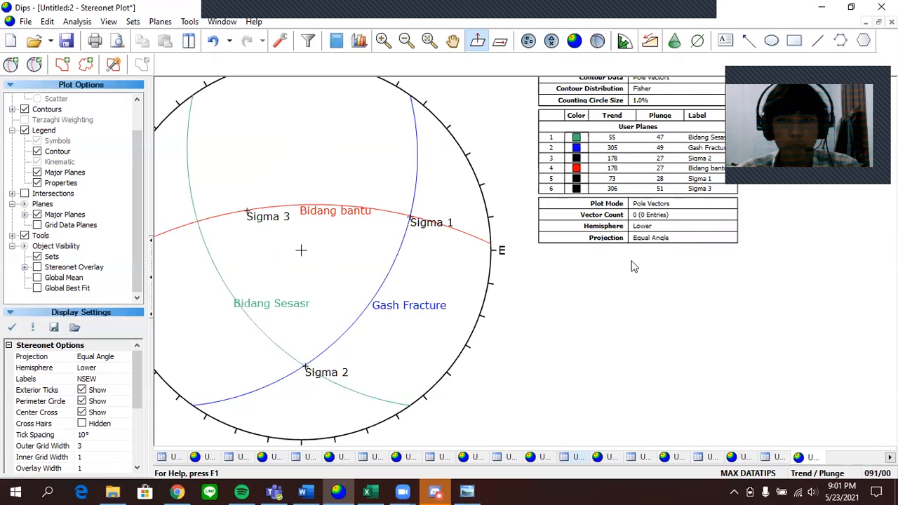
pyautogui.scroll(-1, 632, 265)
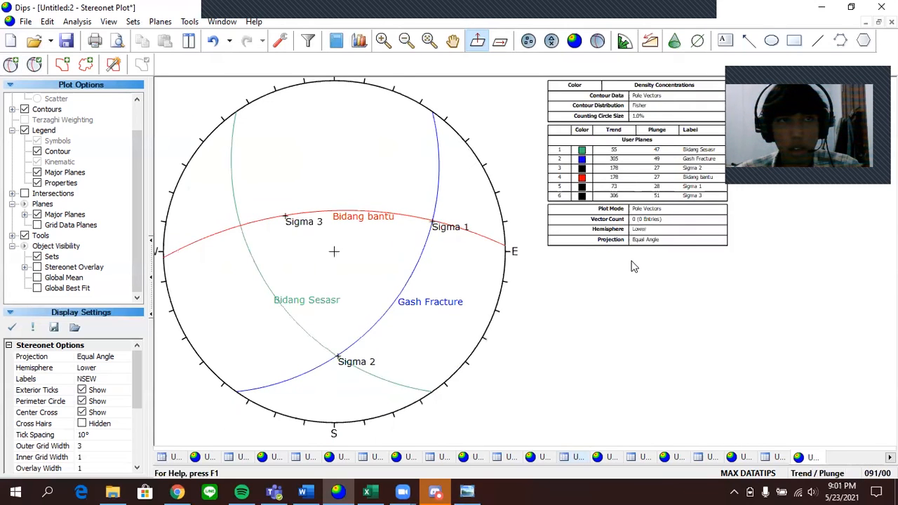
pyautogui.scroll(-2, 631, 265)
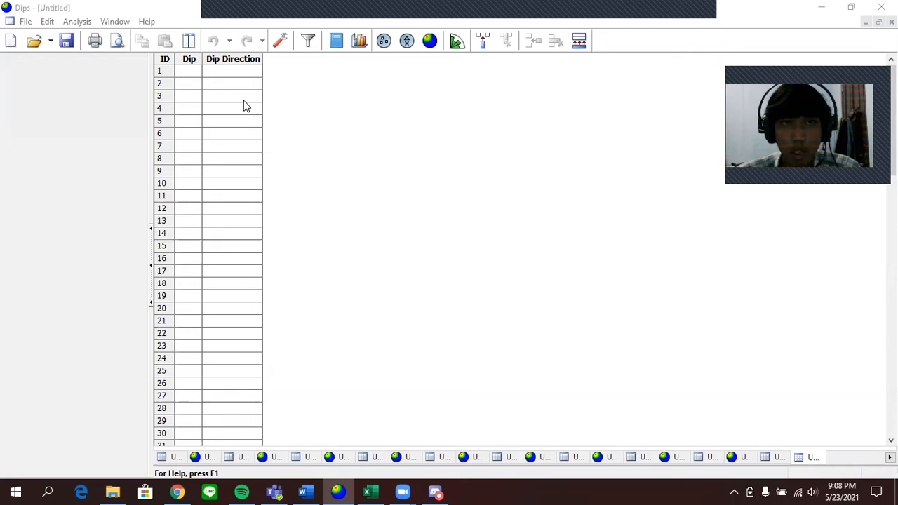
# Set the new project's global orientation format to Strike (Right) / Dip and open an empty stereonet plot
pyautogui.click(280, 42)
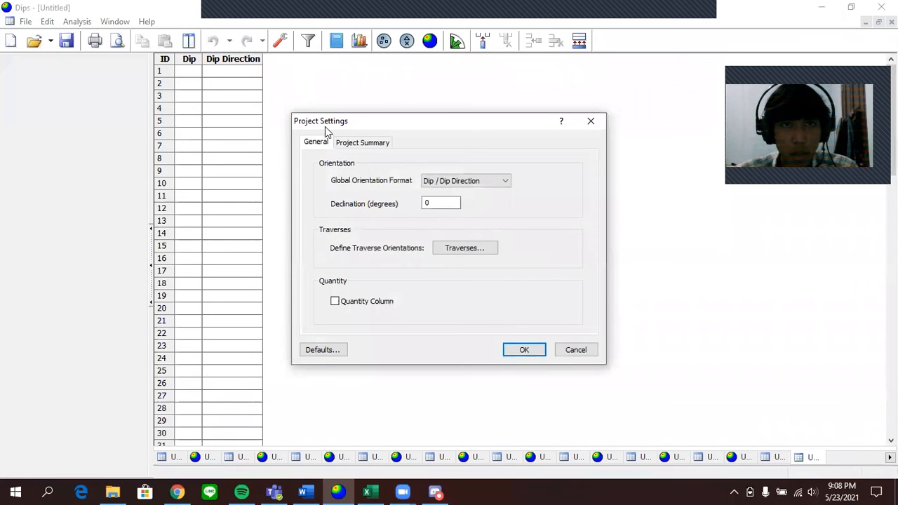
pyautogui.click(465, 183)
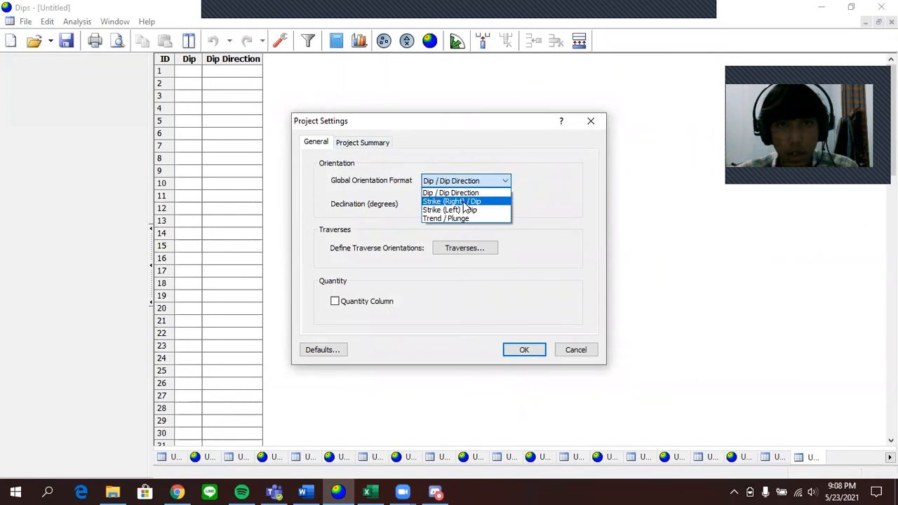
pyautogui.click(464, 202)
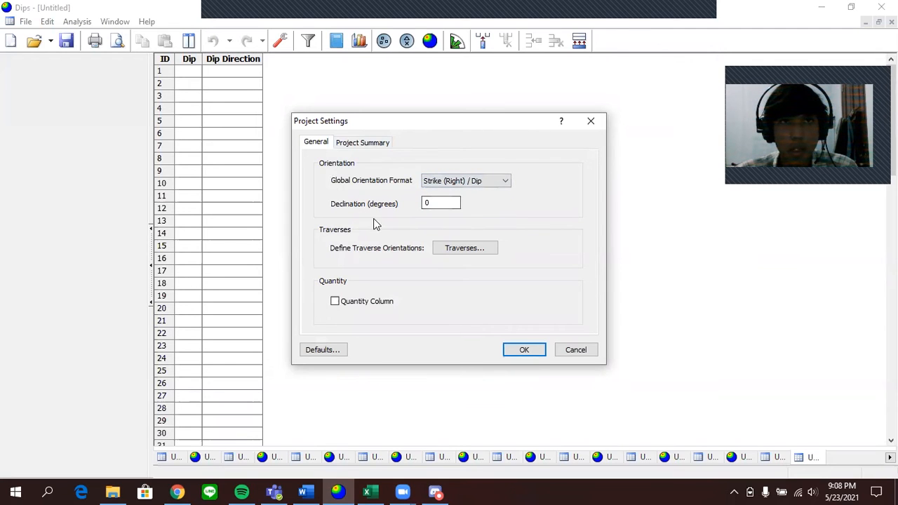
pyautogui.click(524, 349)
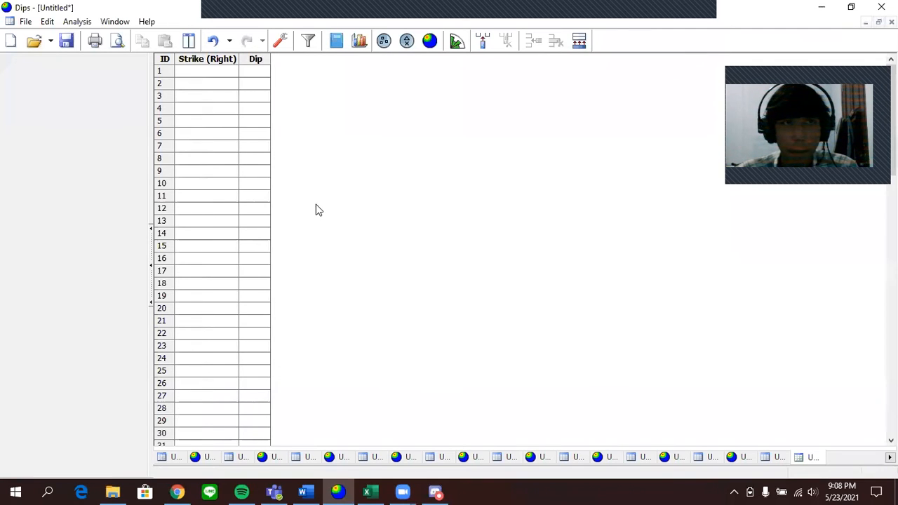
pyautogui.click(430, 41)
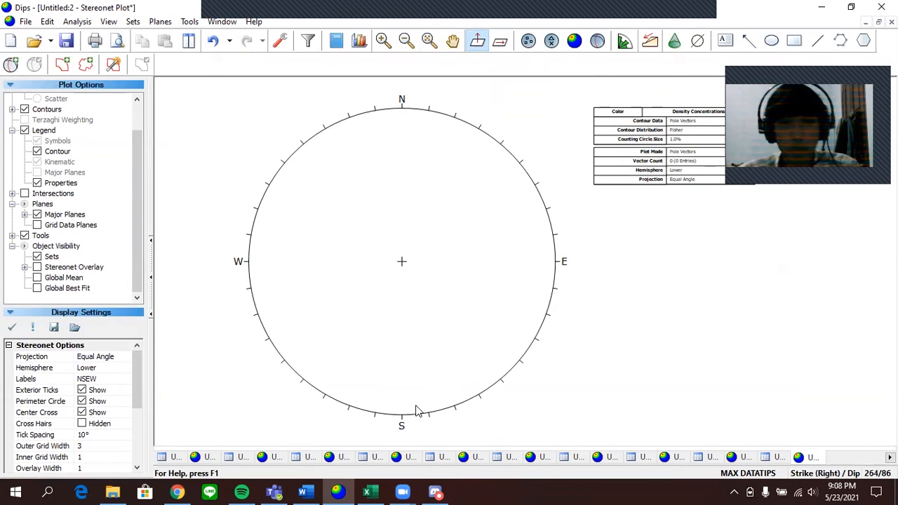
# Add a user plane from the first gores garis fault data, labelled Bidang Sesar at 227/44, showing only its label and plane
pyautogui.click(367, 491)
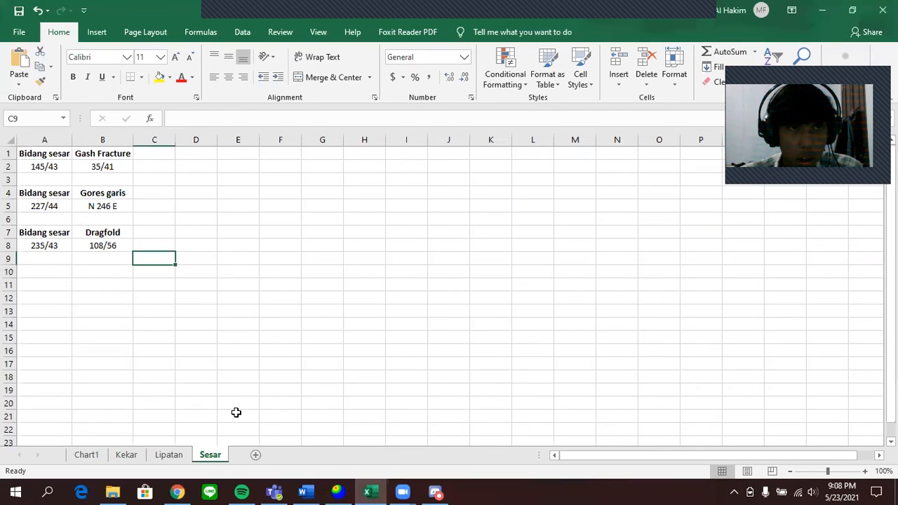
pyautogui.click(337, 492)
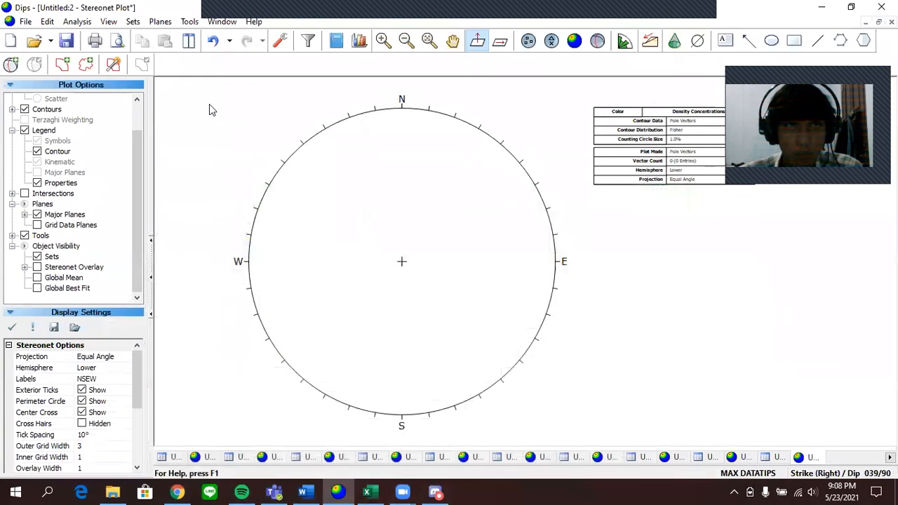
pyautogui.click(11, 64)
pyautogui.click(381, 208)
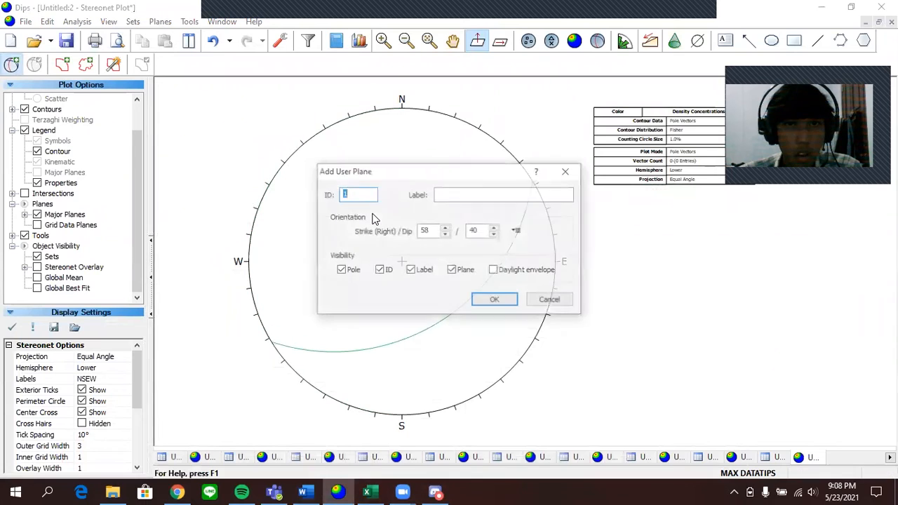
pyautogui.press('Tab')
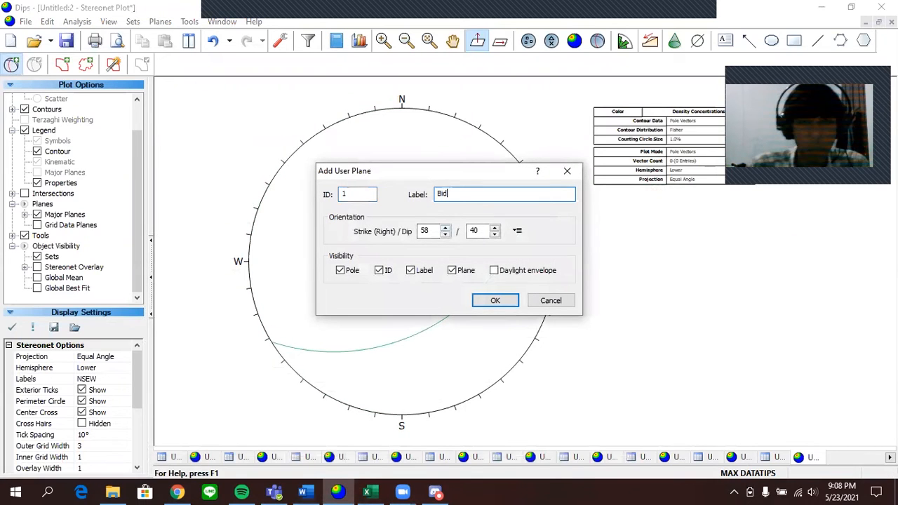
pyautogui.press('Tab')
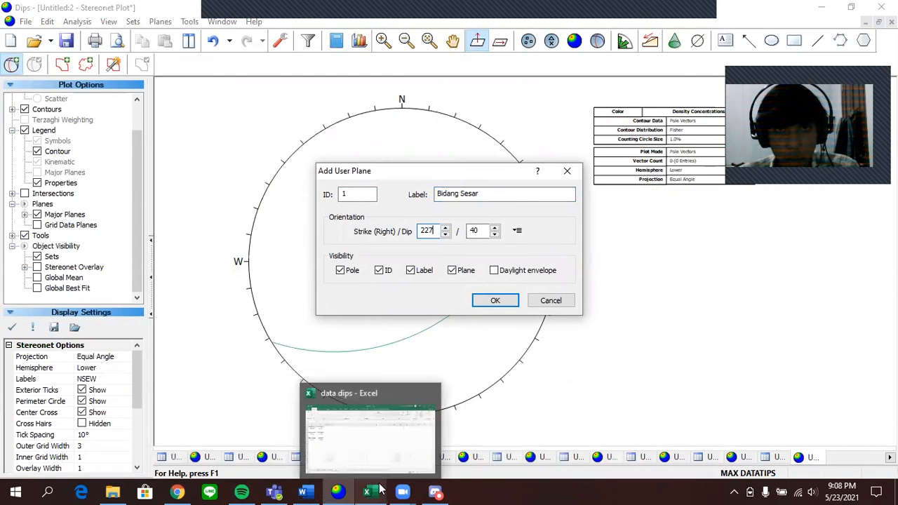
pyautogui.moveTo(367, 492)
pyautogui.moveTo(385, 456)
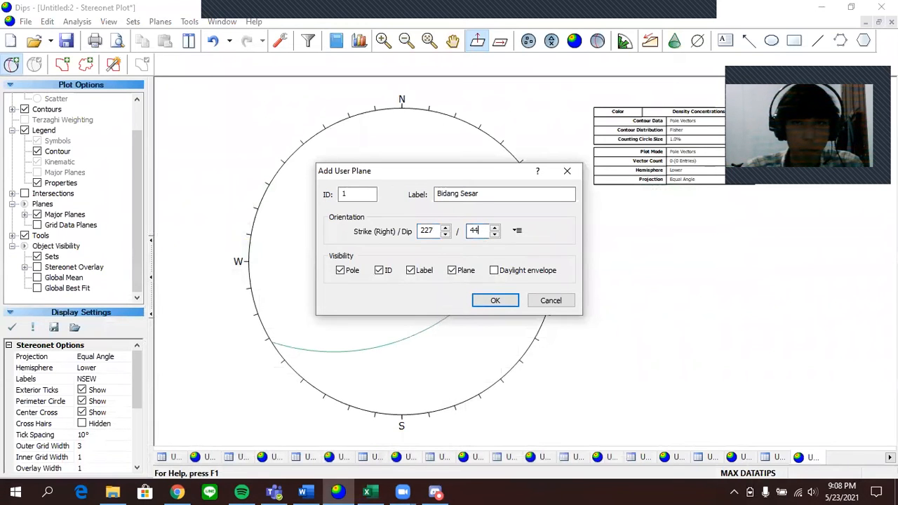
pyautogui.click(342, 272)
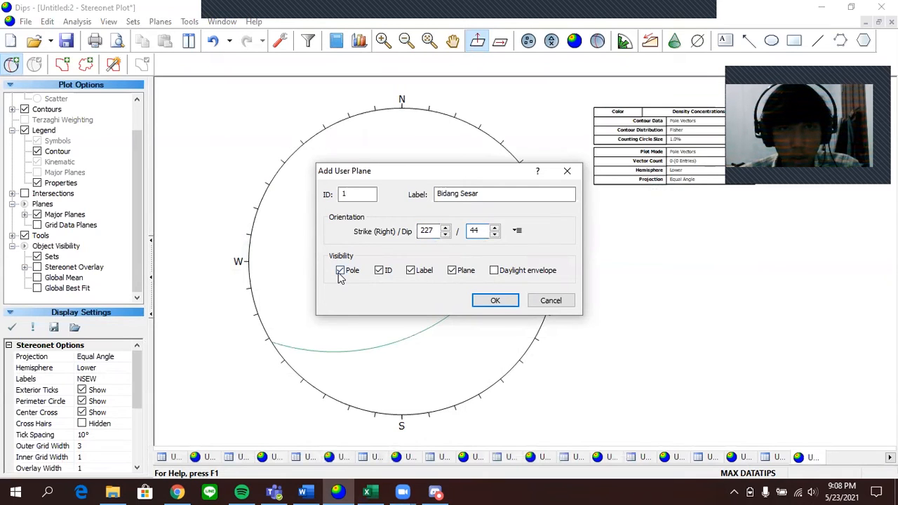
pyautogui.click(494, 301)
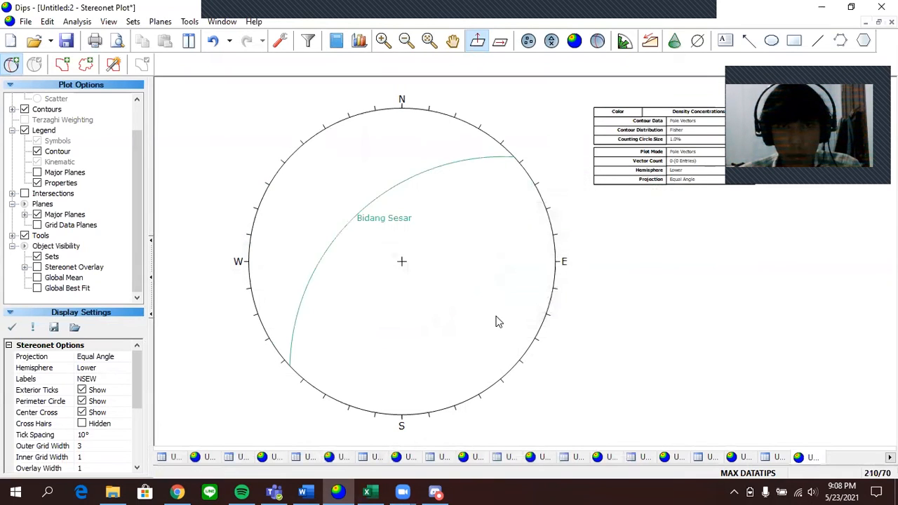
# Add a trend line for the gores garis at a trend of 246
pyautogui.moveTo(380, 491)
pyautogui.click(384, 463)
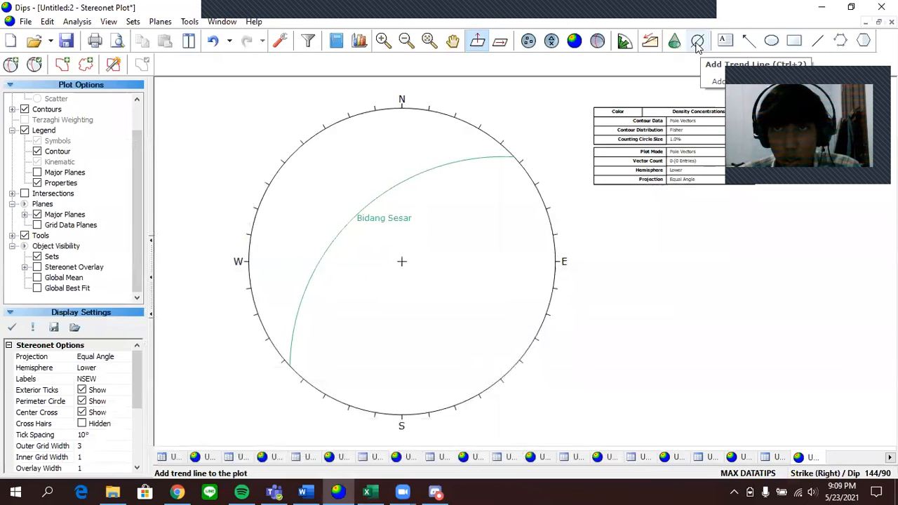
pyautogui.click(698, 42)
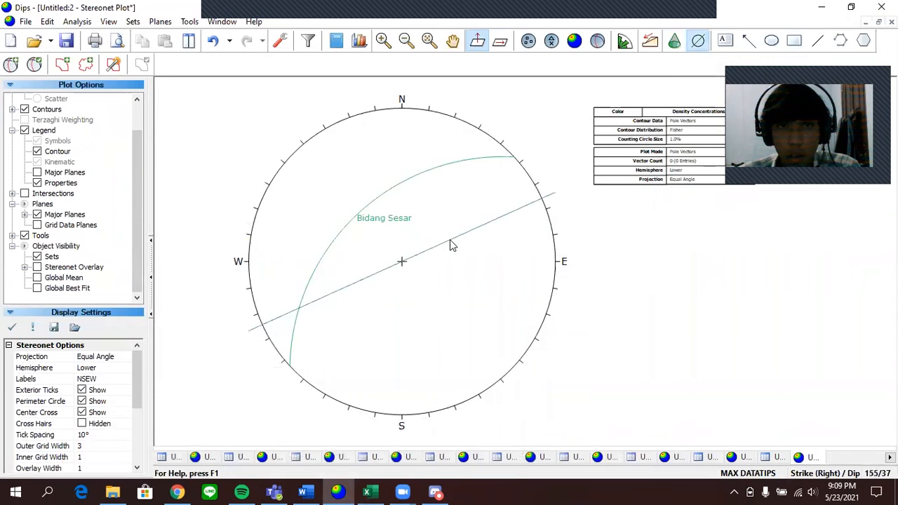
pyautogui.click(450, 239)
pyautogui.write('246')
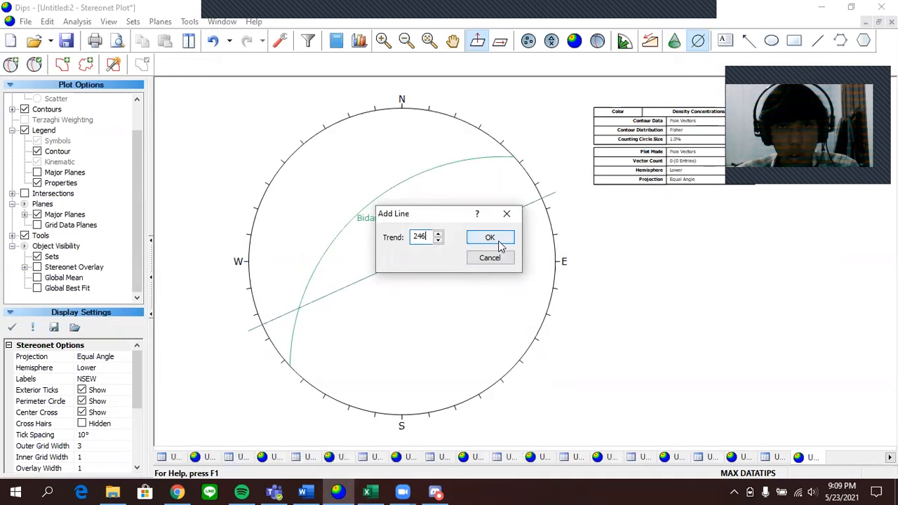
pyautogui.click(490, 238)
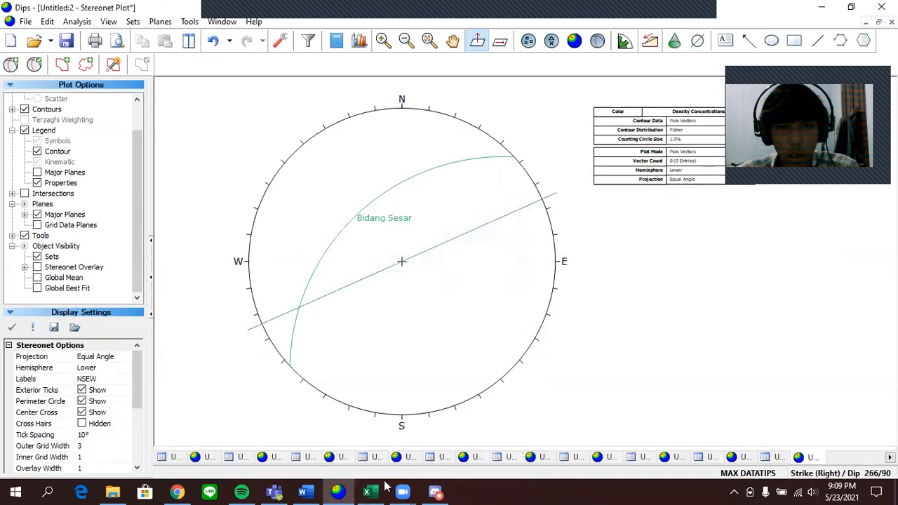
pyautogui.moveTo(368, 492)
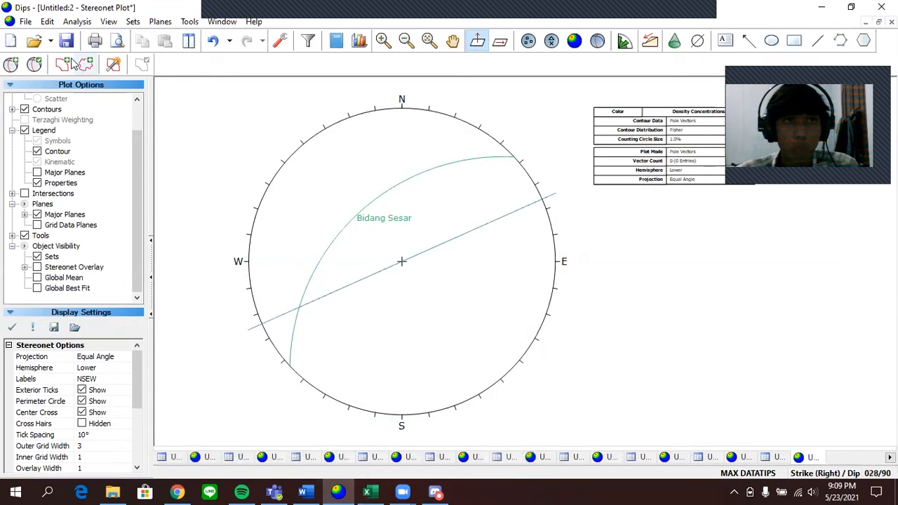
pyautogui.click(18, 65)
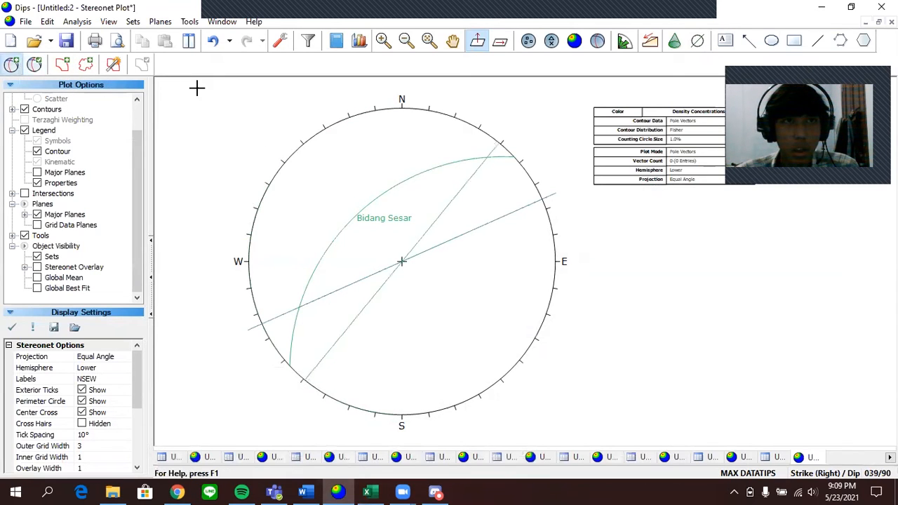
pyautogui.click(299, 306)
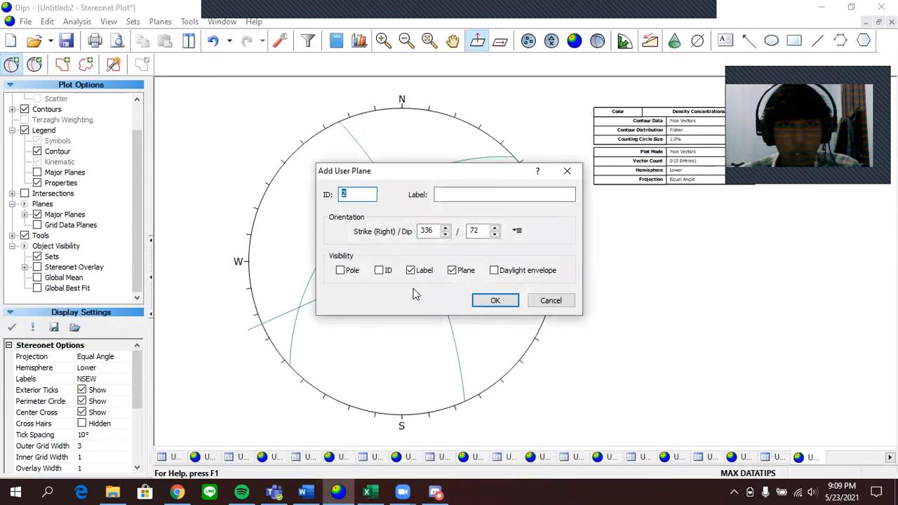
pyautogui.click(453, 273)
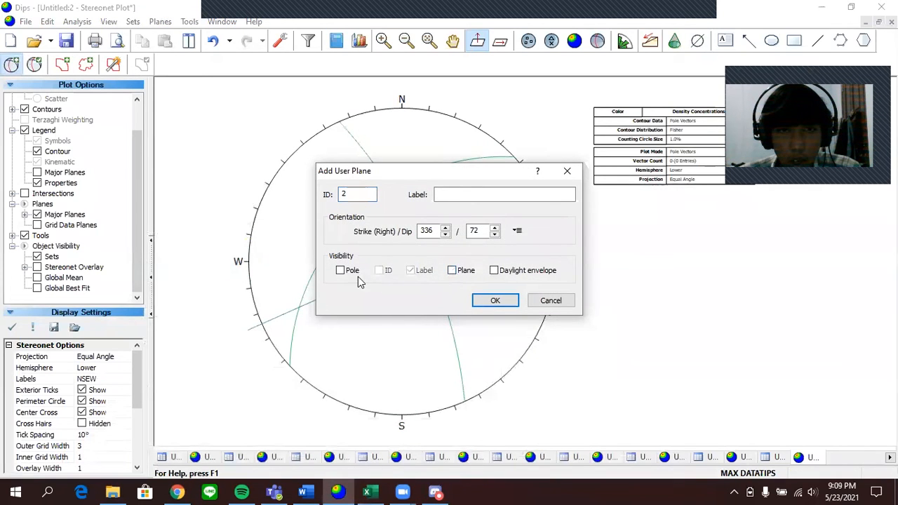
pyautogui.click(453, 273)
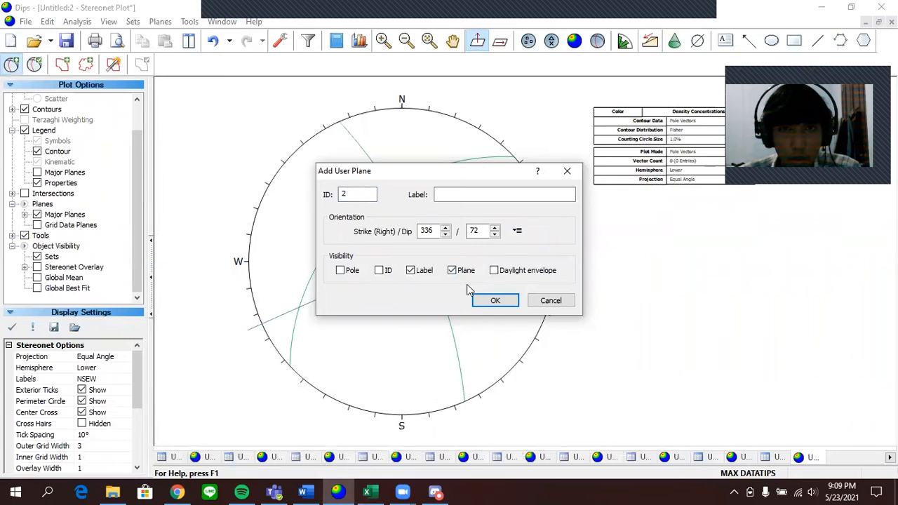
pyautogui.click(494, 301)
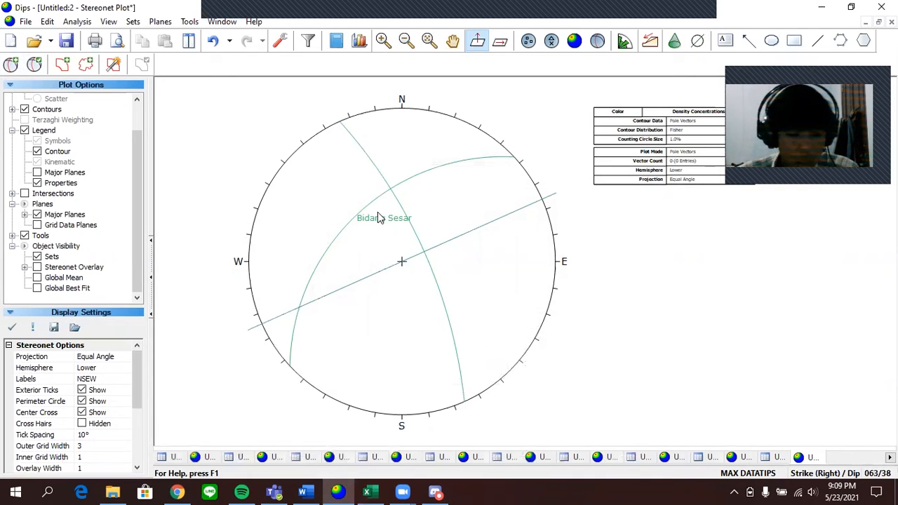
pyautogui.hotkey('ctrl', 'z')
# Add a user plane labelled Bidang Bantu at 336/72, with its pole where the trend line crosses the Bidang Sesar plane
pyautogui.click(11, 64)
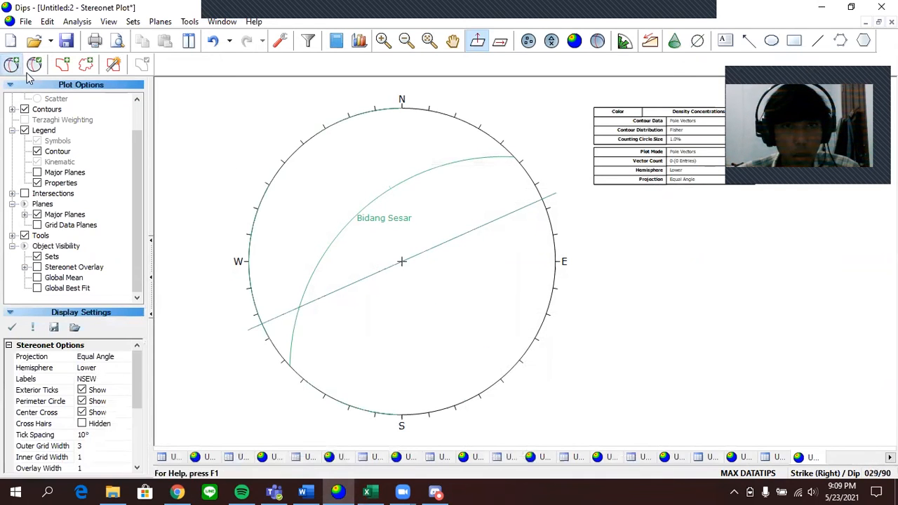
pyautogui.click(299, 306)
pyautogui.click(472, 198)
pyautogui.write('B')
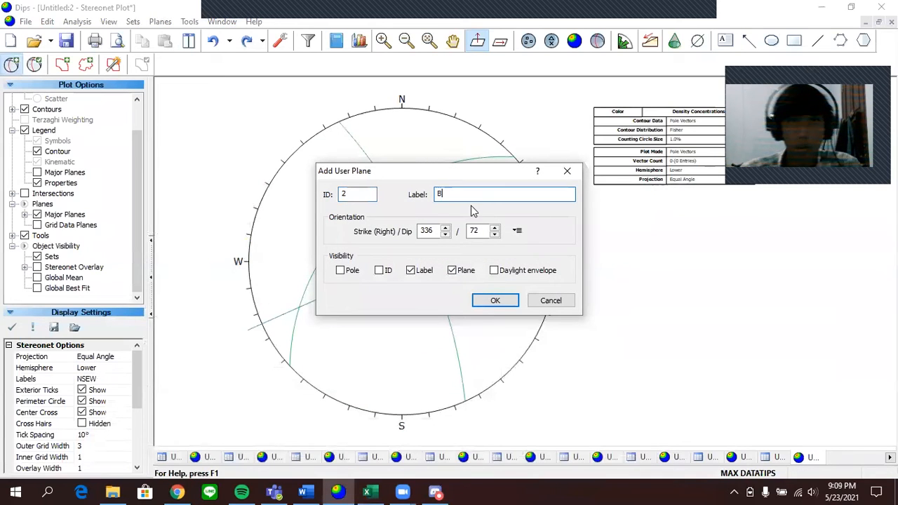
pyautogui.write('idang Bantu')
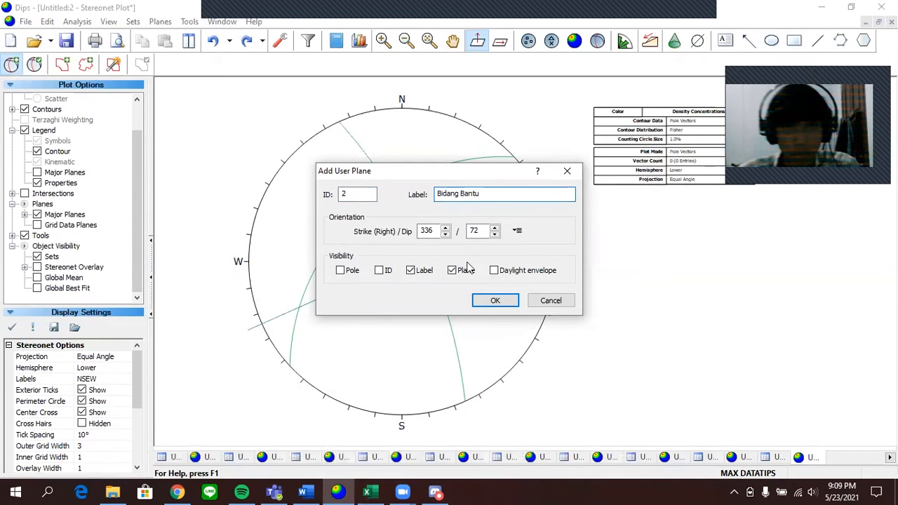
pyautogui.click(495, 300)
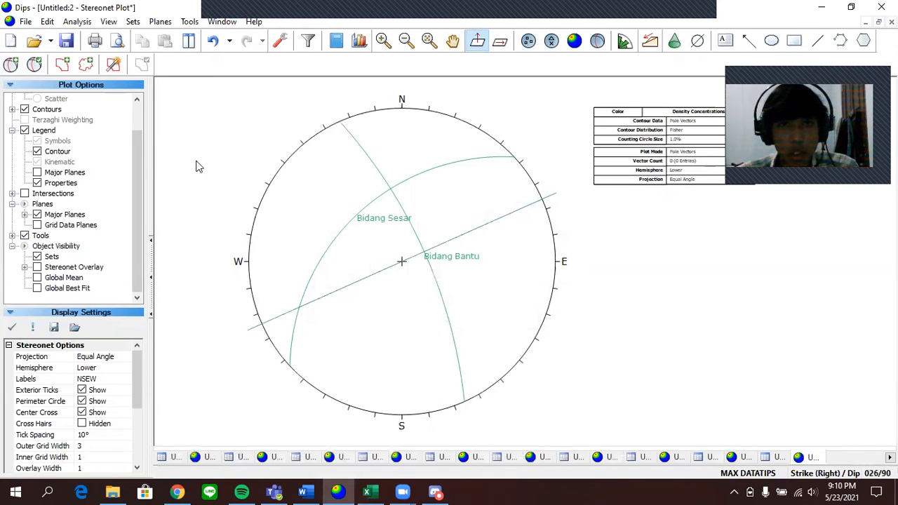
# Mark the intersection of Bidang Sesar and Bidang Bantu as Sigma 2 at 81/51, showing the pole and label without the plane
pyautogui.click(11, 64)
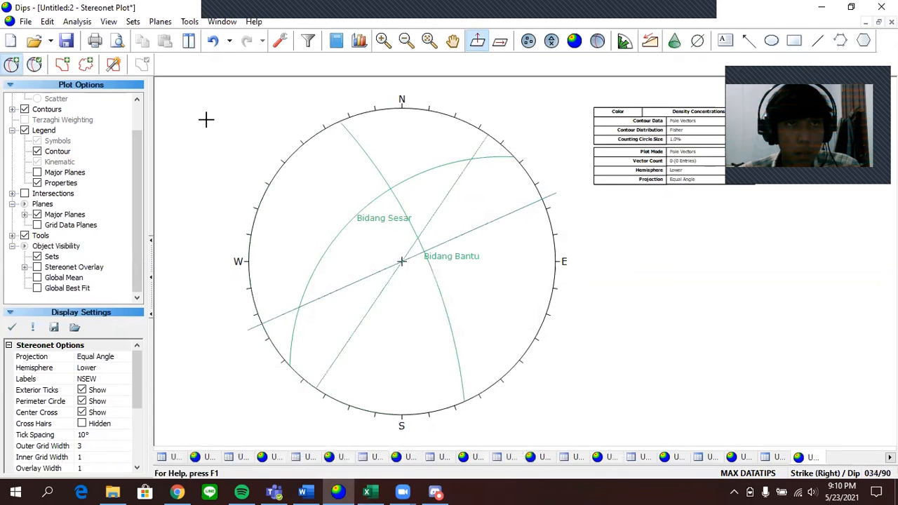
pyautogui.click(390, 188)
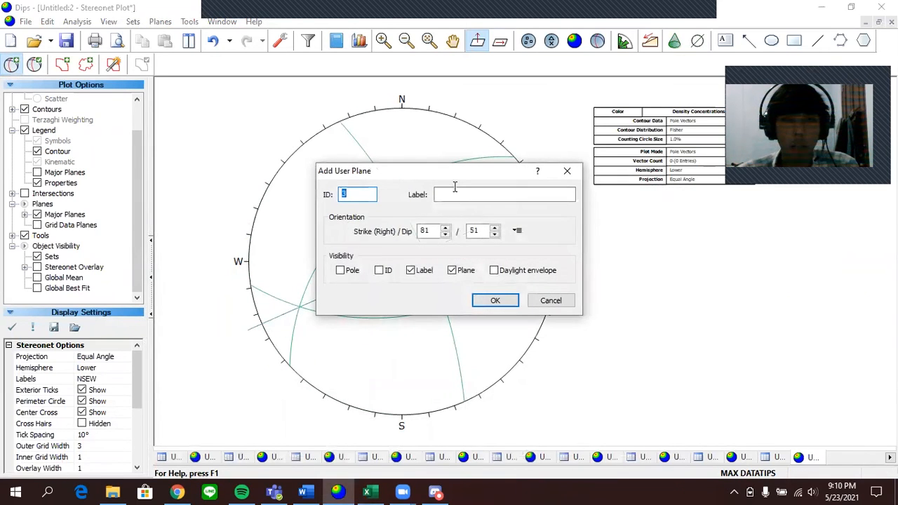
pyautogui.click(491, 197)
pyautogui.write('Bida')
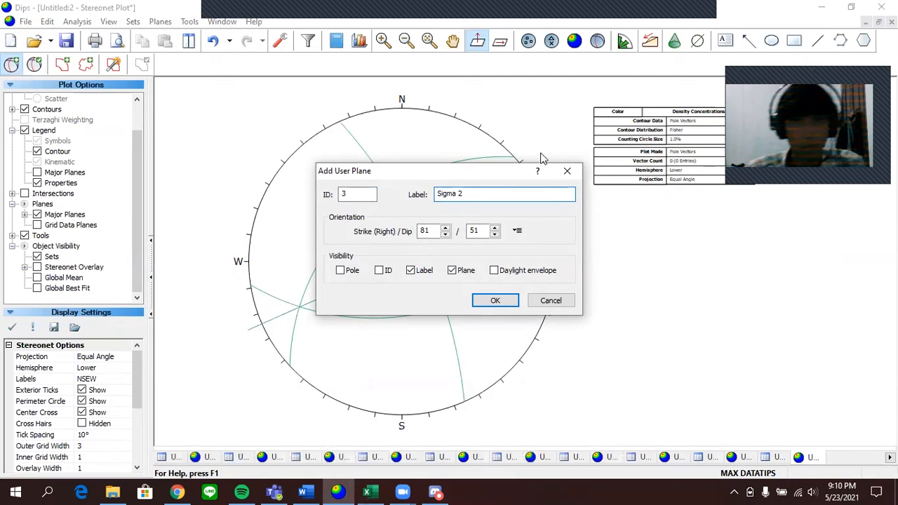
pyautogui.click(340, 271)
pyautogui.click(453, 271)
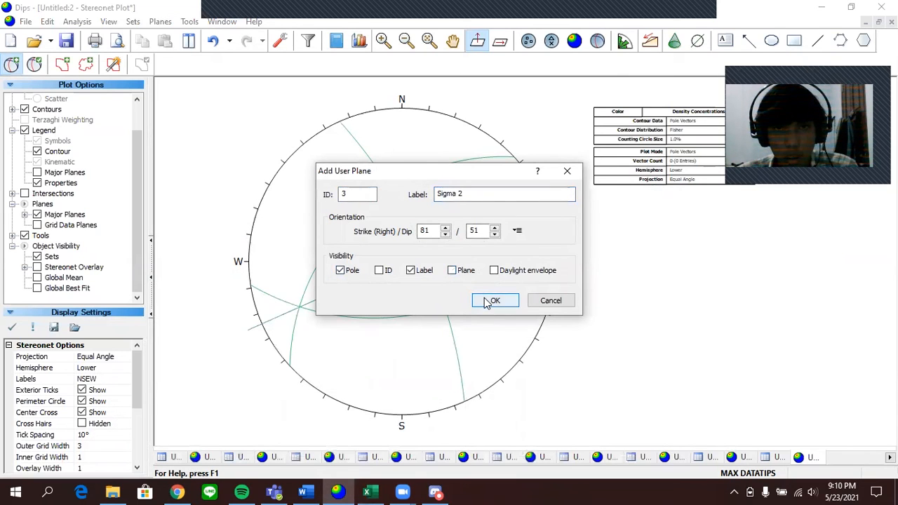
pyautogui.click(491, 301)
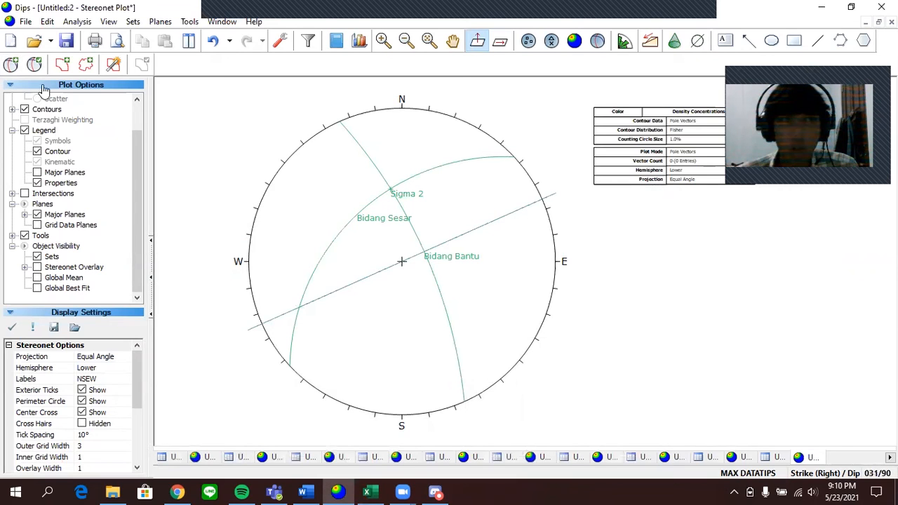
# Add a user plane labelled Bidang Bantu 2 at 82/50 with its pole at Sigma 2, showing the plane and label without the pole
pyautogui.click(10, 64)
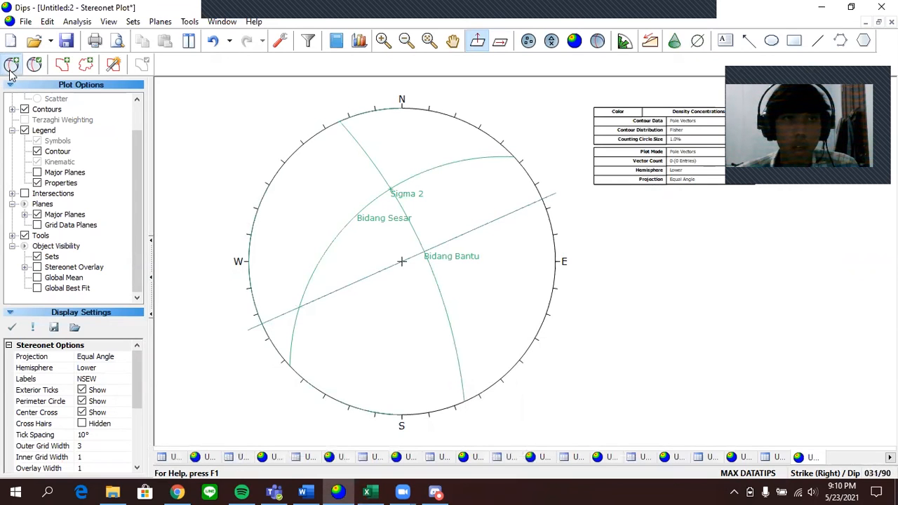
pyautogui.click(389, 189)
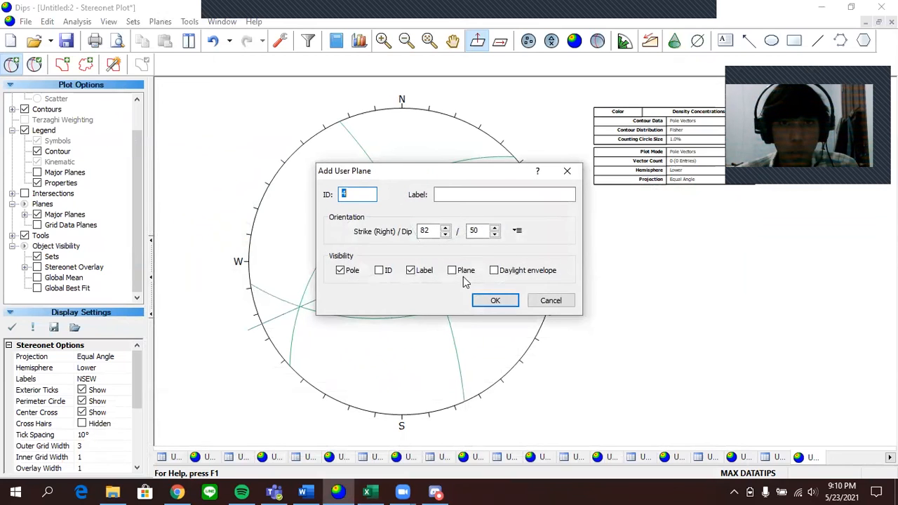
pyautogui.click(341, 270)
pyautogui.click(485, 199)
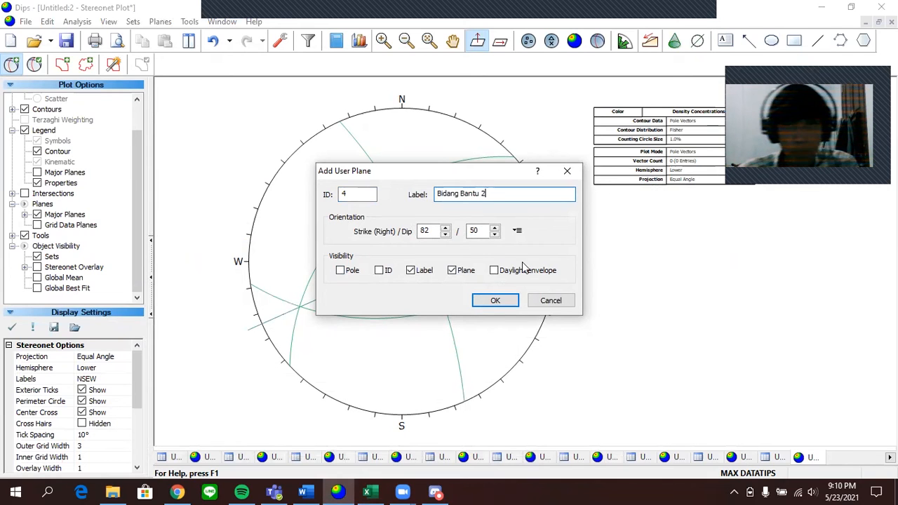
pyautogui.click(505, 301)
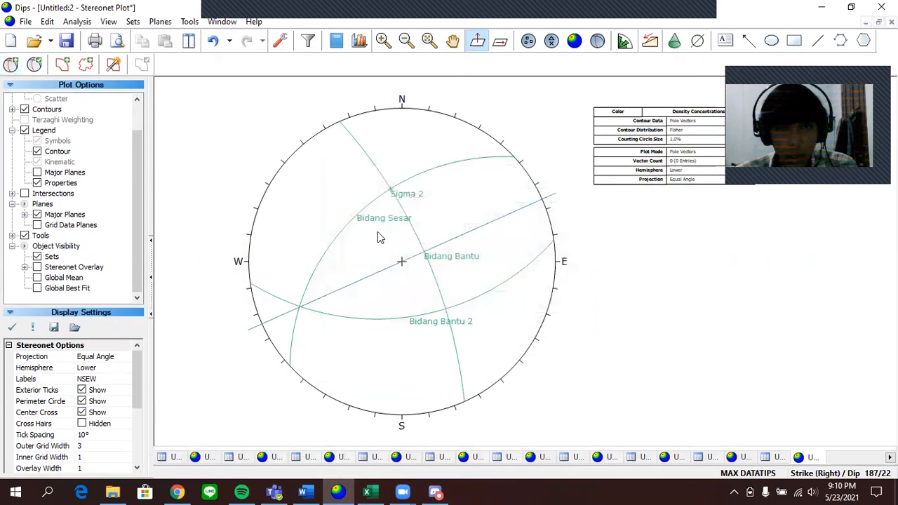
# Add a pitch grid along the Bidang Bantu 2 plane by placing it at the Sigma 2 point
pyautogui.click(189, 21)
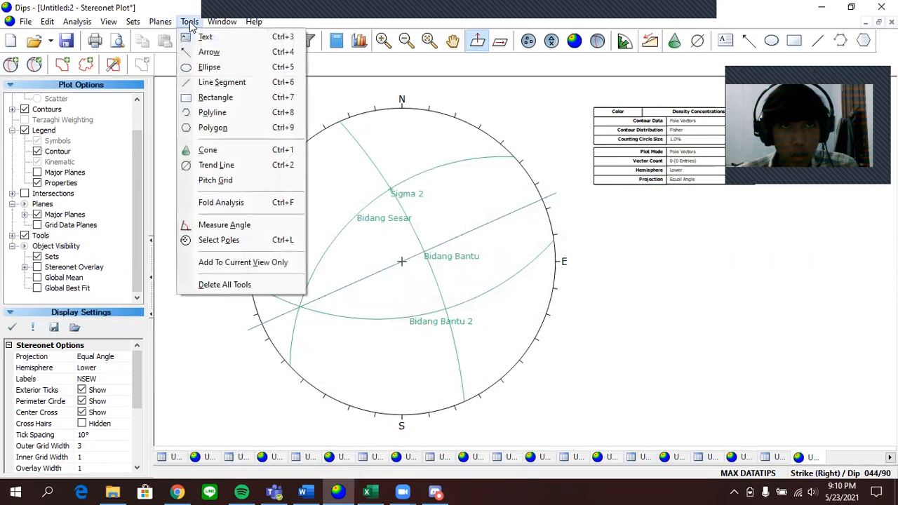
pyautogui.click(219, 181)
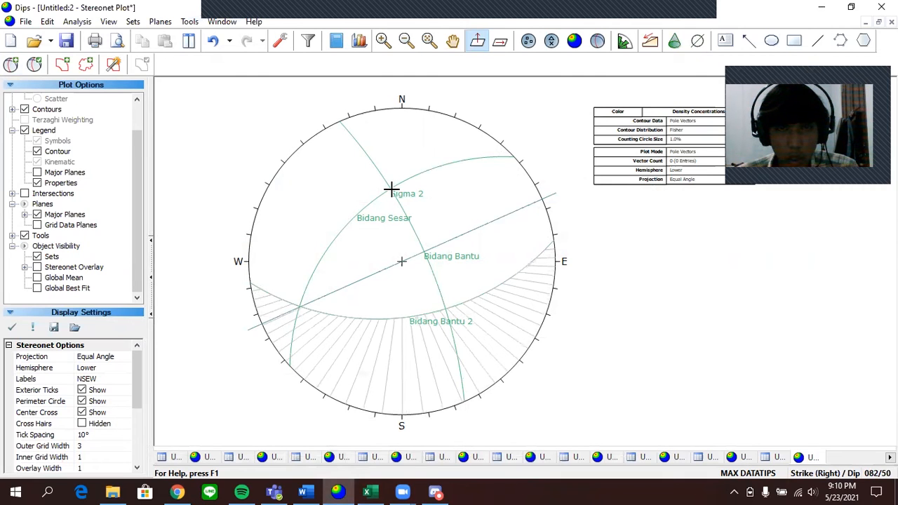
pyautogui.click(391, 190)
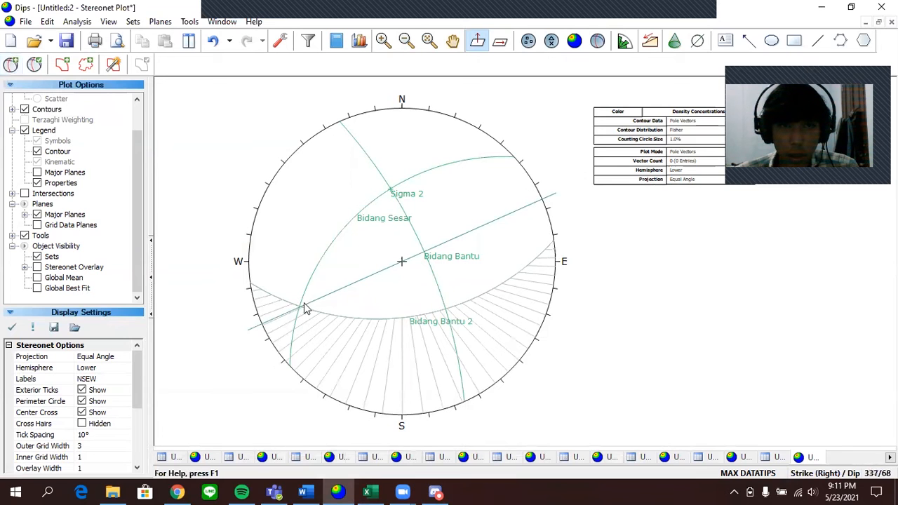
# Add a user plane labelled Sigma 1 at 309/52 on the Bidang Bantu 2 plane, showing the pole and label without the plane
pyautogui.click(12, 64)
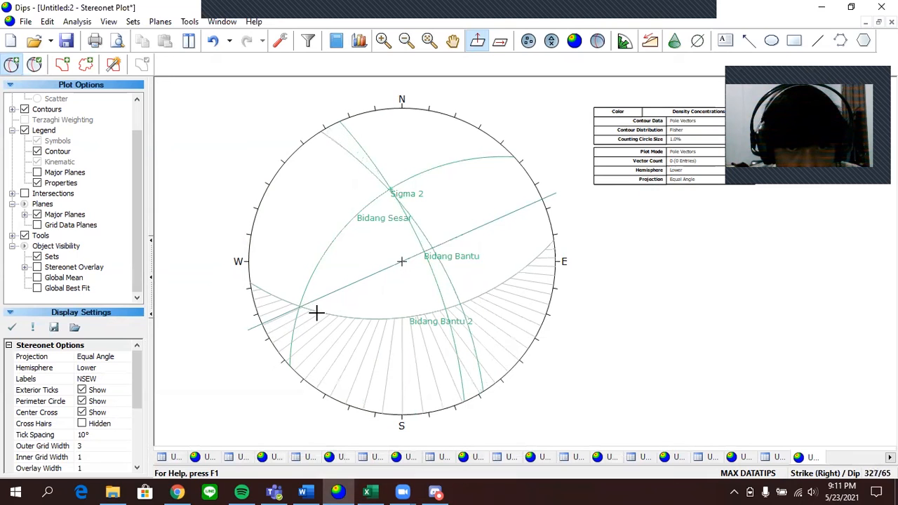
pyautogui.click(366, 316)
pyautogui.press('Tab')
pyautogui.write('Sigma')
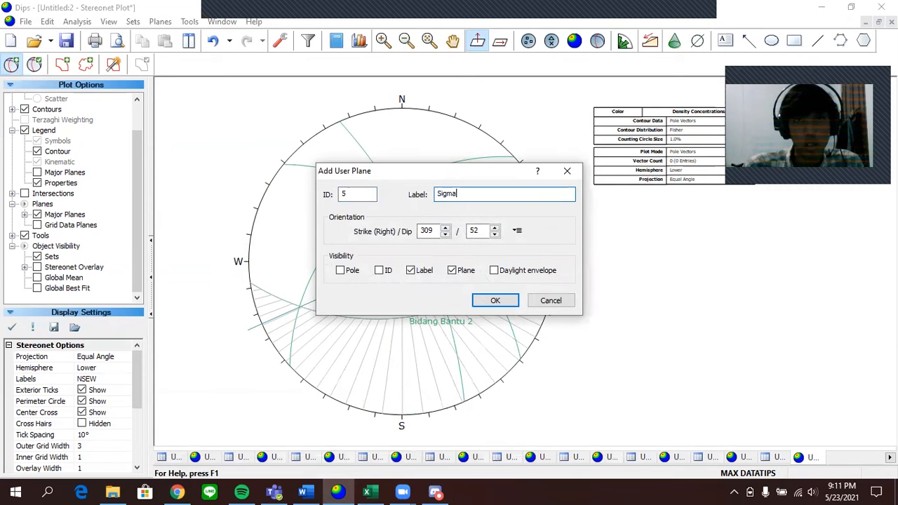
pyautogui.write(' 1')
pyautogui.click(452, 270)
pyautogui.click(341, 270)
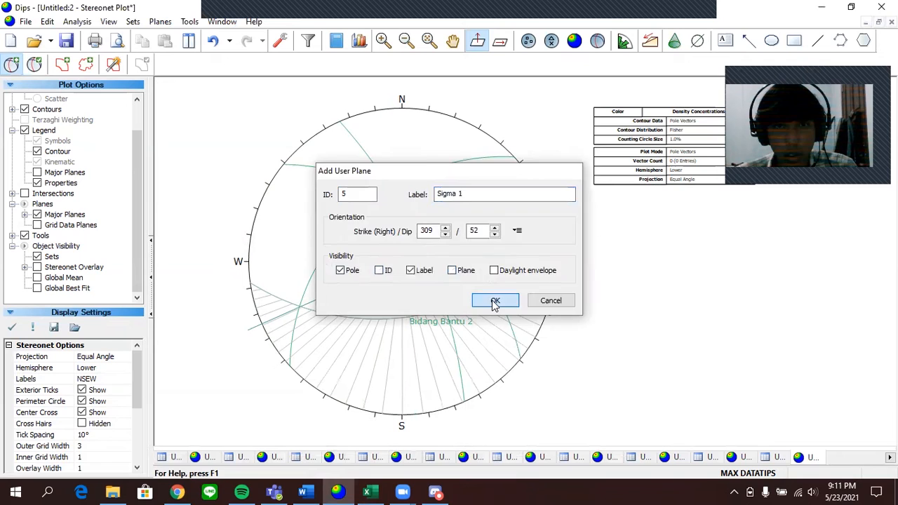
pyautogui.click(495, 302)
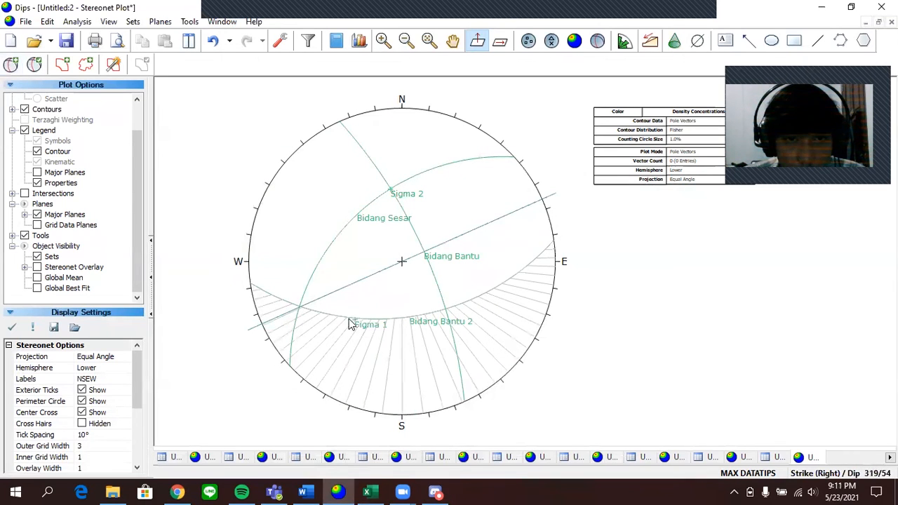
# Add a user plane labelled Sigma 3 at 196/64 on the eastern part of the Bidang Bantu 2 plane, showing its pole and label
pyautogui.click(10, 64)
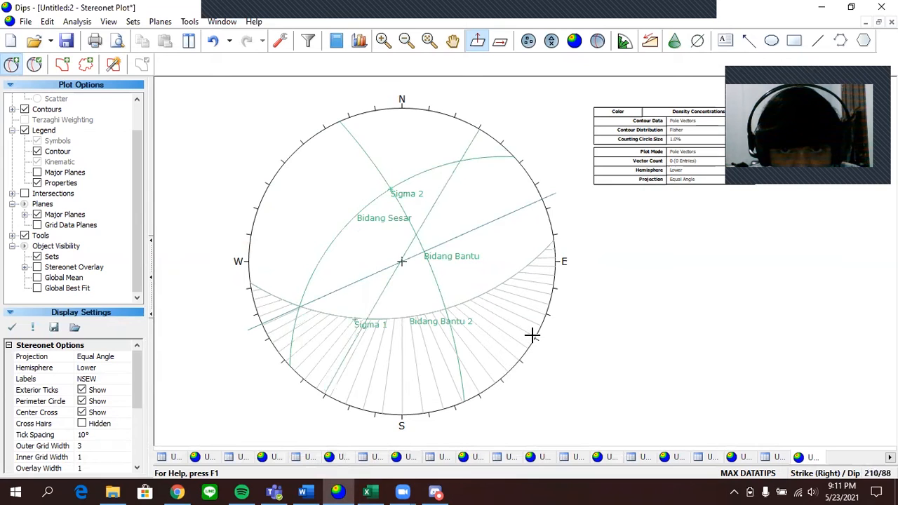
pyautogui.click(491, 287)
pyautogui.press('Tab')
pyautogui.write('Sigma')
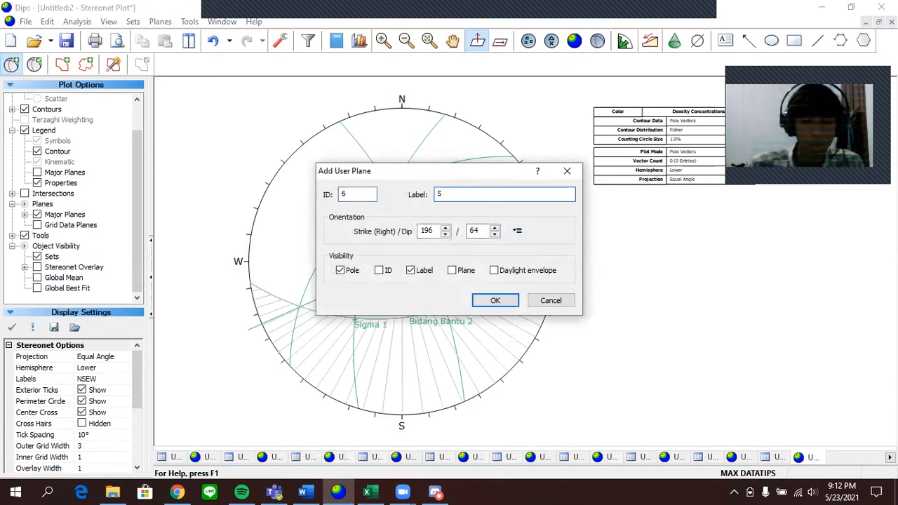
pyautogui.click(483, 298)
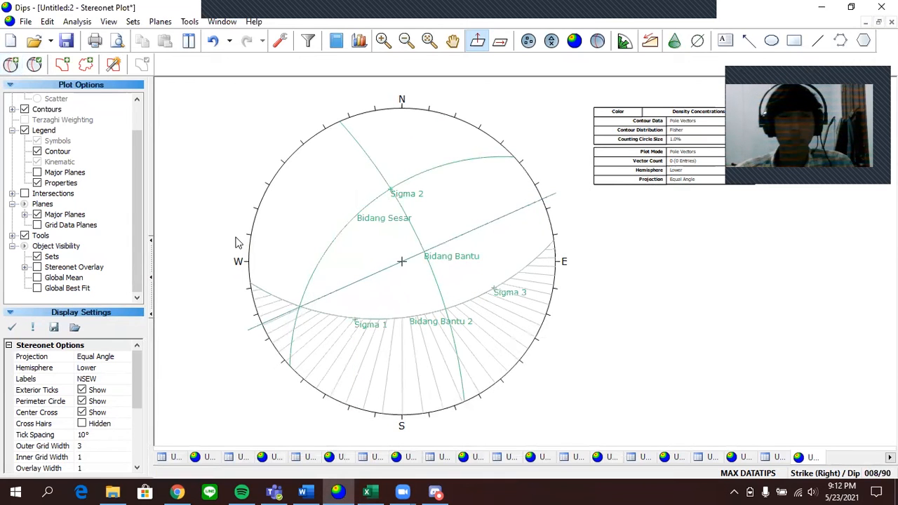
# Delete all tools from the stereonet, including the trend line and the pitch grid
pyautogui.click(189, 22)
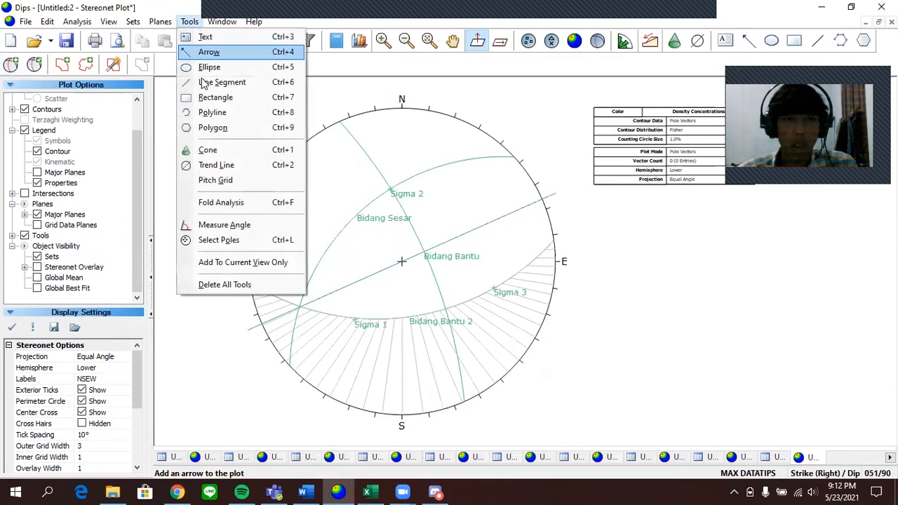
pyautogui.click(233, 284)
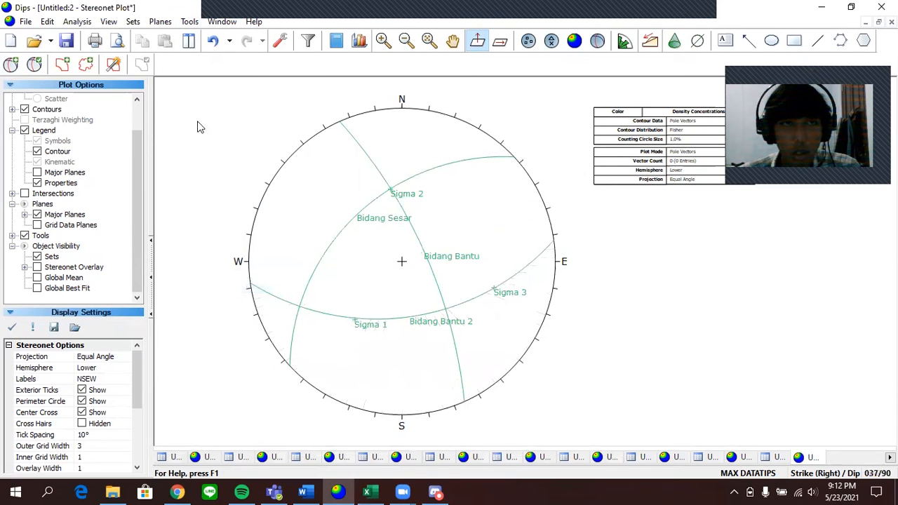
# Edit the user planes to colour Bidang Bantu blue and Sigma 2 black
pyautogui.click(34, 64)
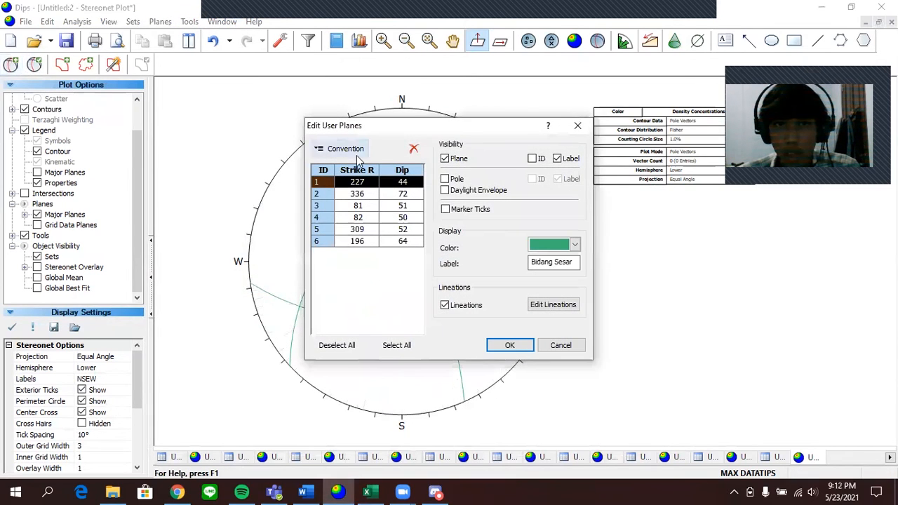
pyautogui.click(359, 200)
pyautogui.click(575, 244)
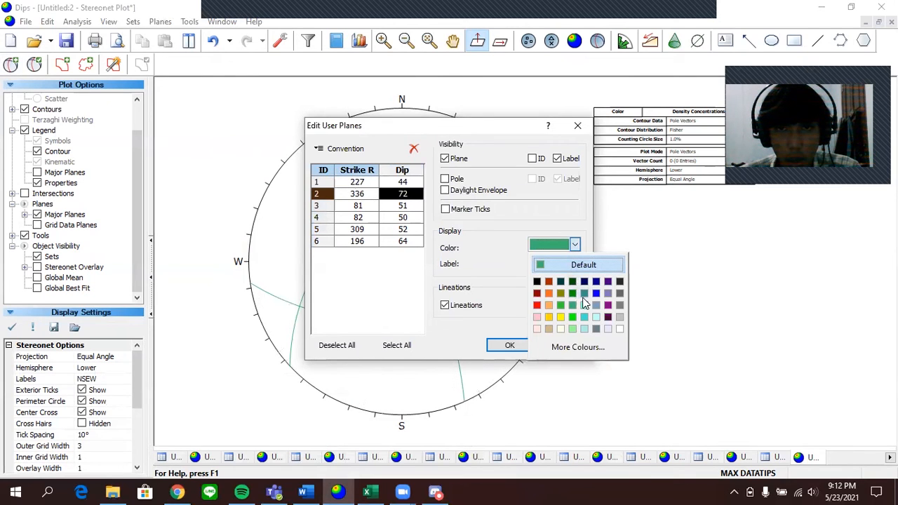
pyautogui.click(596, 293)
pyautogui.click(407, 205)
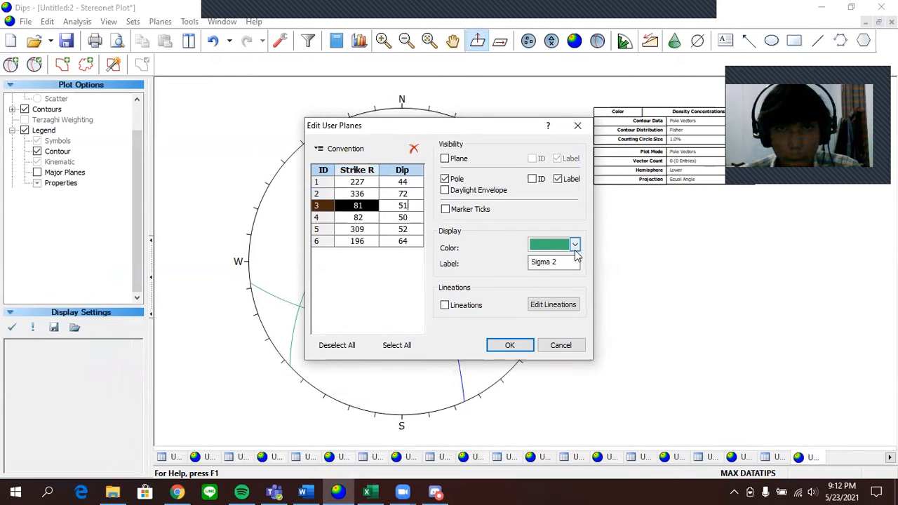
pyautogui.click(574, 244)
pyautogui.click(545, 282)
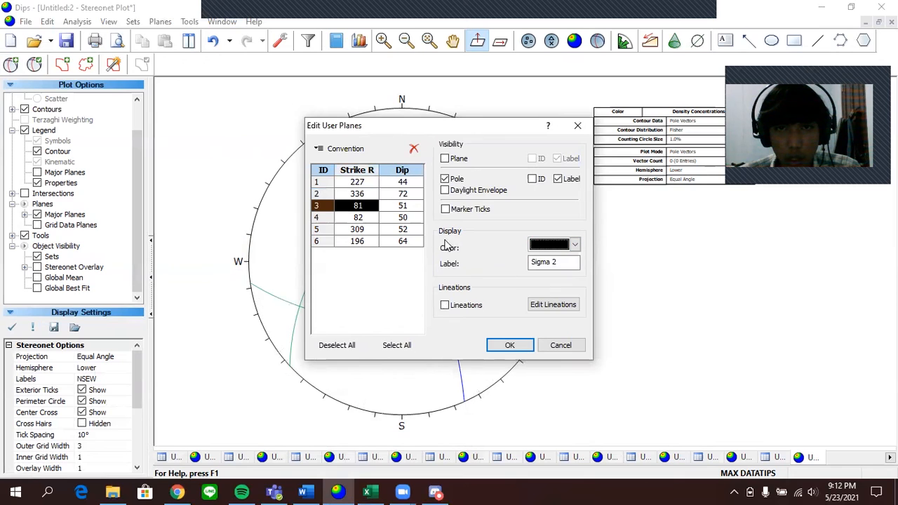
# Colour Bidang Bantu 2 blue and both Sigma 1 and Sigma 3 black, and apply the user plane changes
pyautogui.click(411, 218)
pyautogui.click(575, 245)
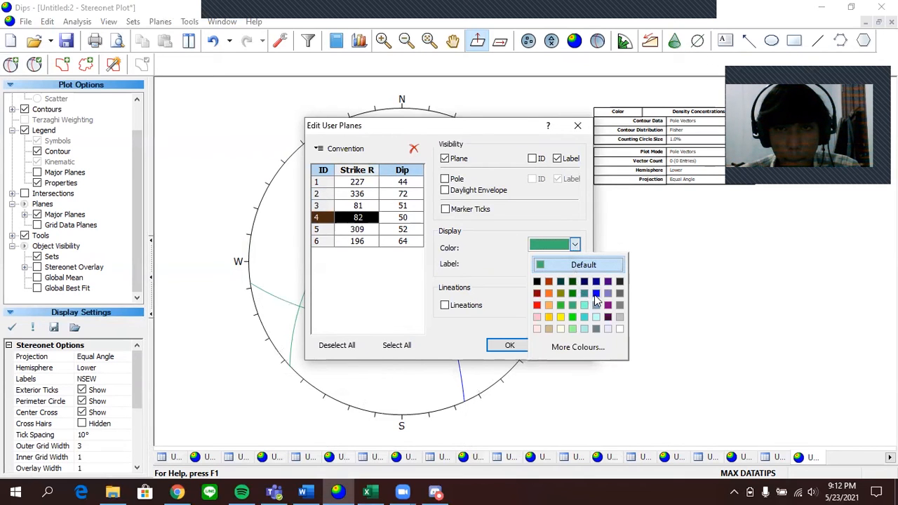
pyautogui.click(596, 293)
pyautogui.click(407, 229)
pyautogui.click(574, 244)
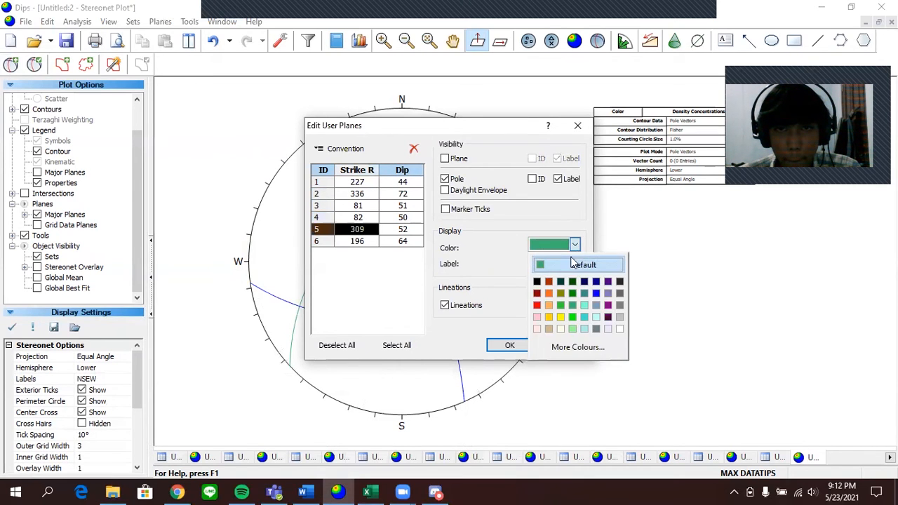
pyautogui.click(537, 282)
pyautogui.click(407, 241)
pyautogui.click(575, 244)
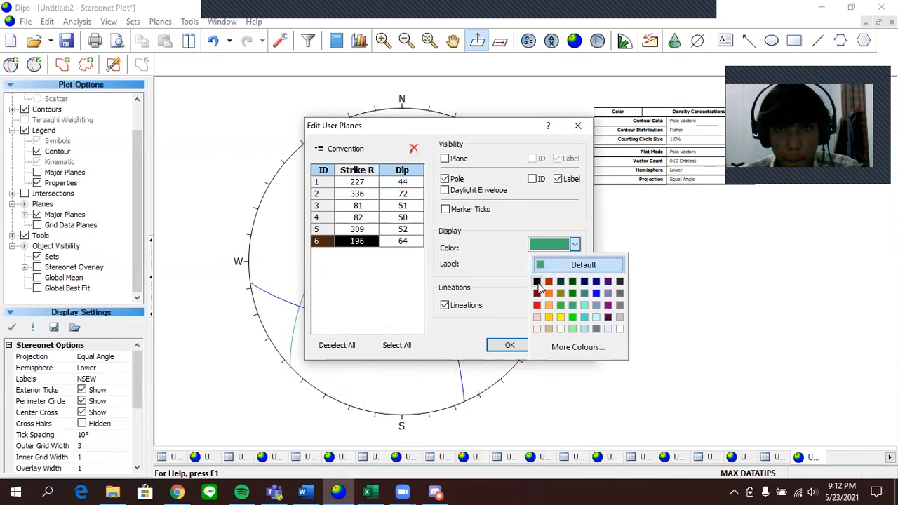
pyautogui.click(537, 282)
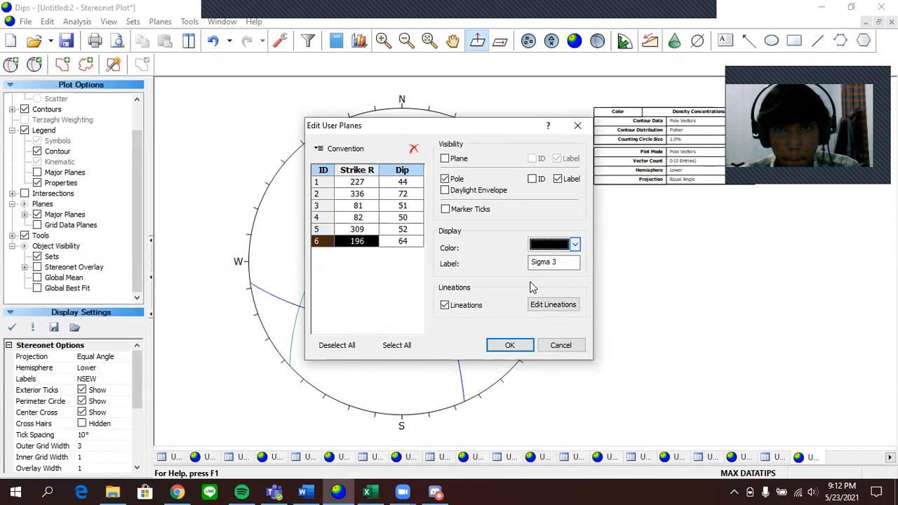
pyautogui.click(501, 346)
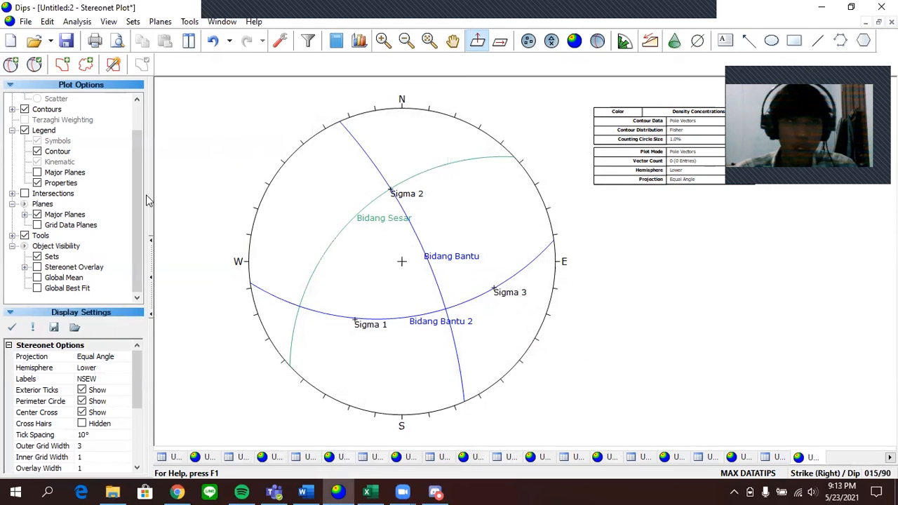
# Show the legend with the major planes listed and switch the orientation display to Trend / Plunge
pyautogui.click(25, 131)
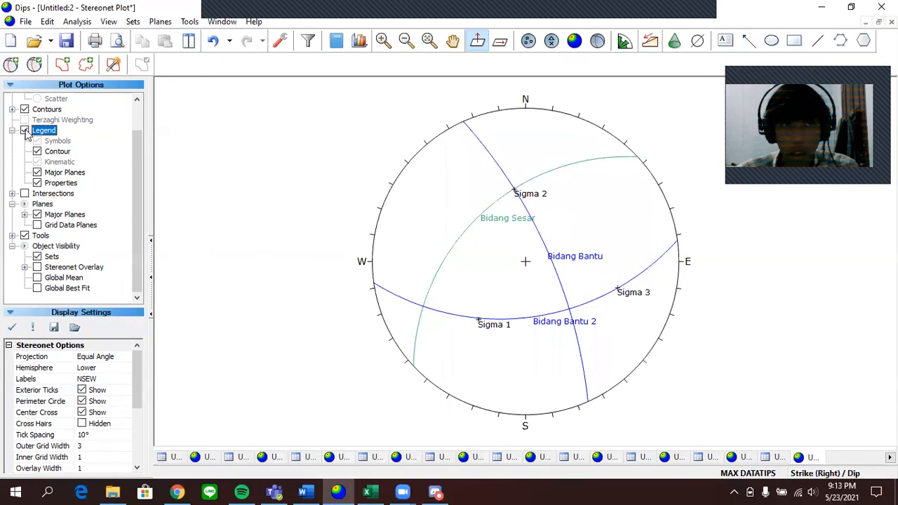
pyautogui.click(24, 130)
pyautogui.click(835, 477)
pyautogui.click(837, 478)
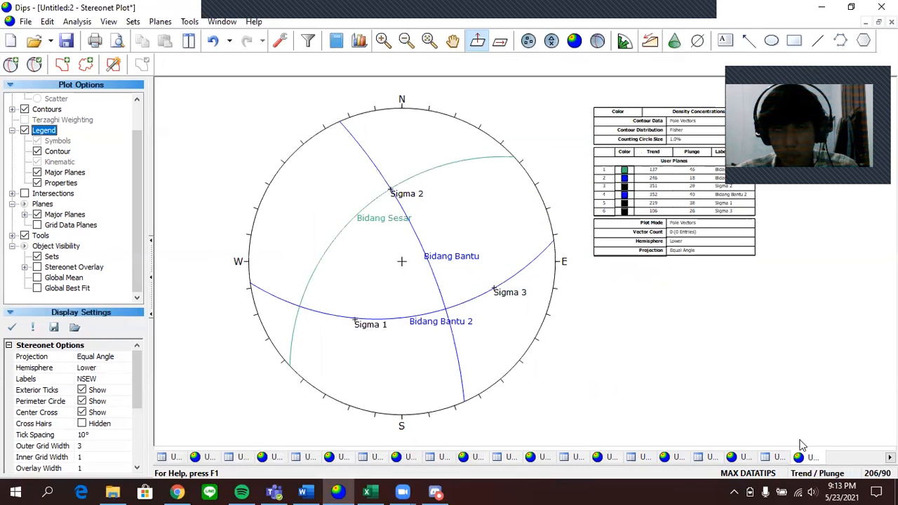
pyautogui.scroll(2, 714, 284)
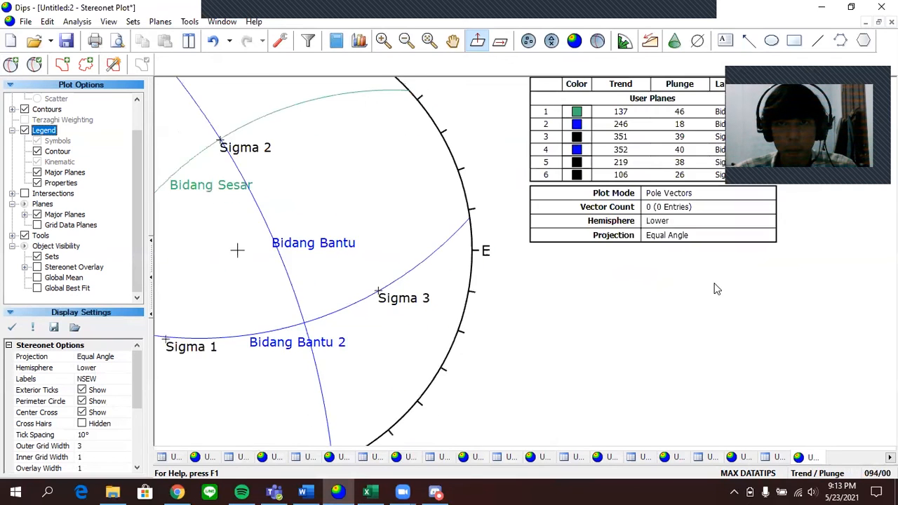
pyautogui.scroll(1, 704, 318)
pyautogui.scroll(-1, 703, 317)
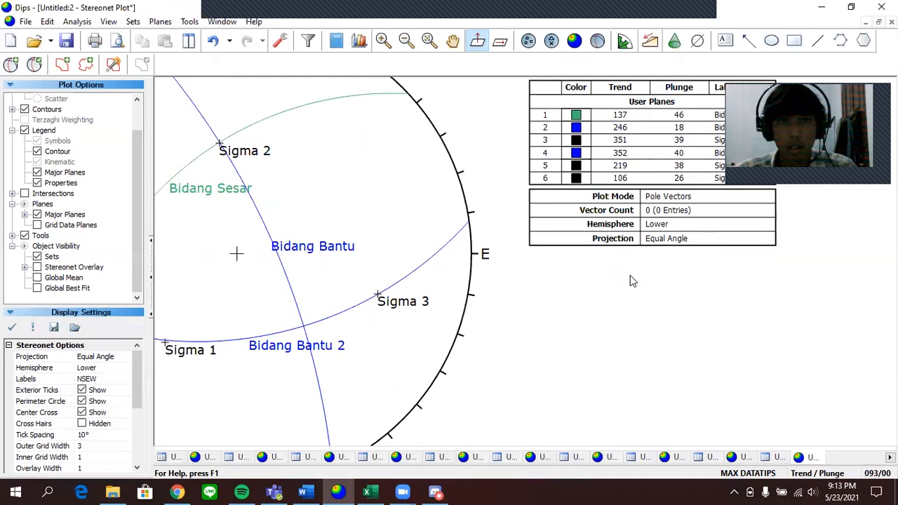
pyautogui.scroll(-1, 500, 294)
pyautogui.scroll(-5, 500, 293)
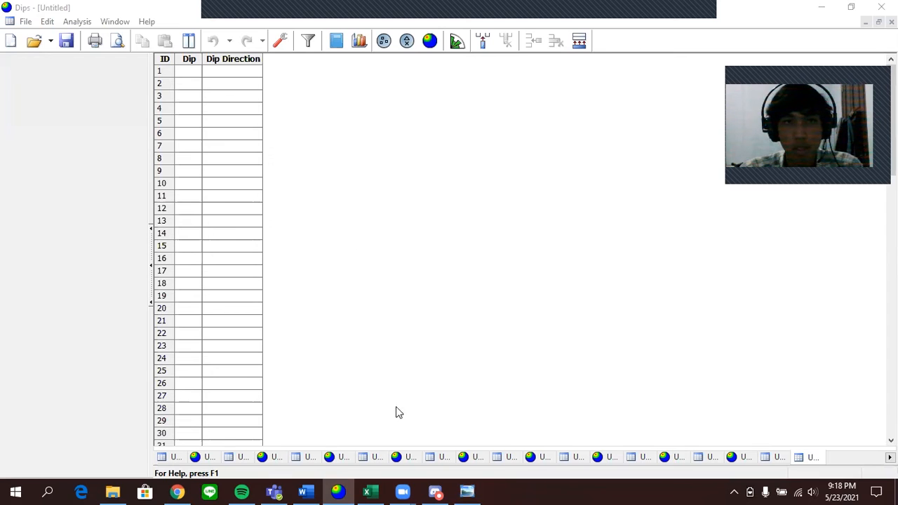
# Set the new project's global orientation format to Strike (Right) / Dip and create its stereonet plot
pyautogui.click(285, 46)
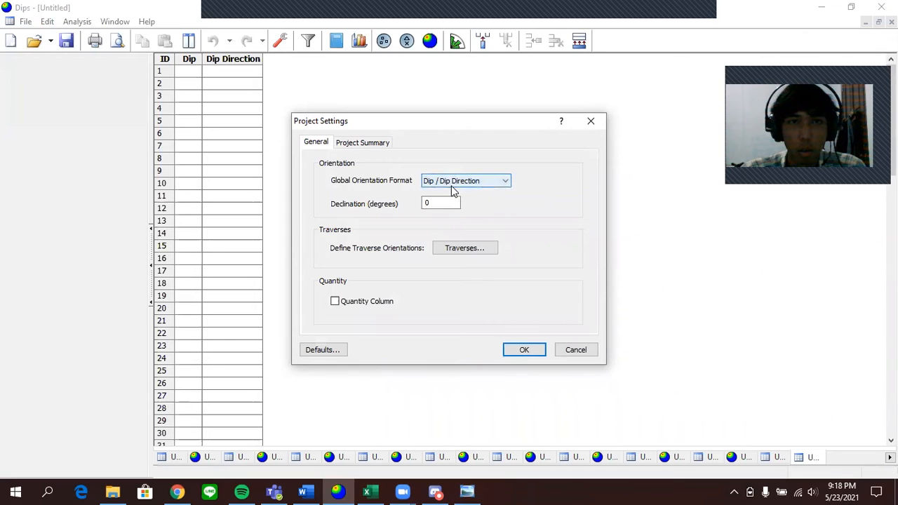
pyautogui.click(453, 184)
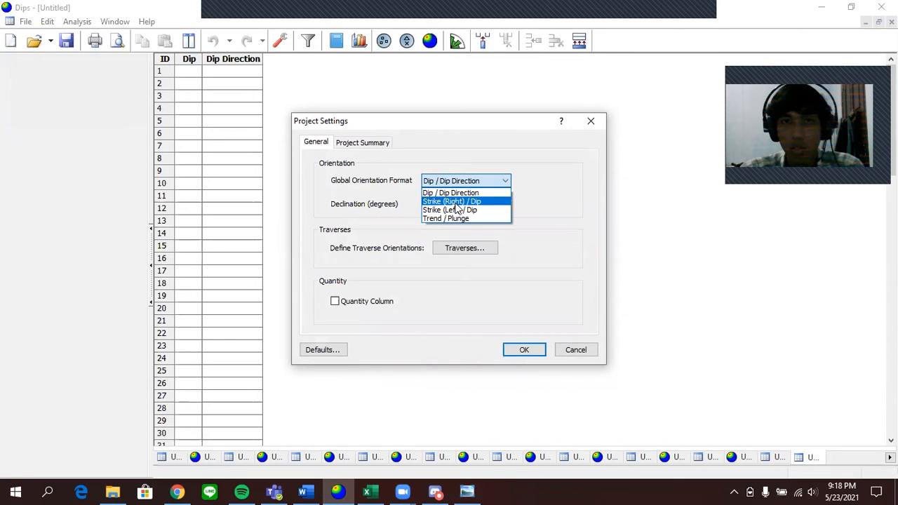
pyautogui.click(455, 203)
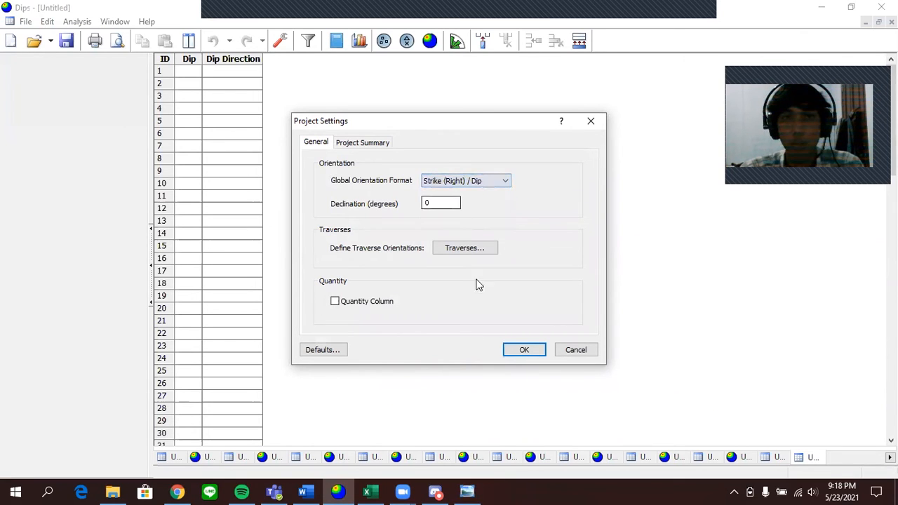
pyautogui.click(522, 350)
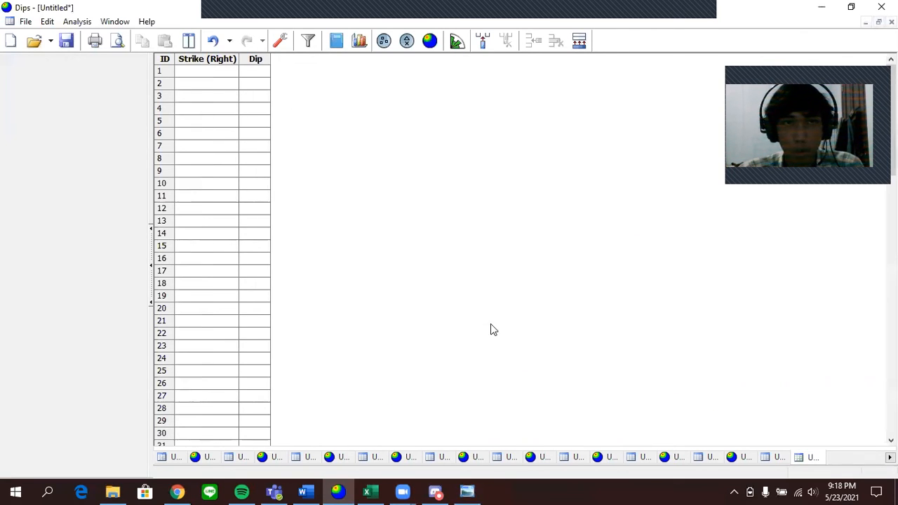
pyautogui.click(430, 42)
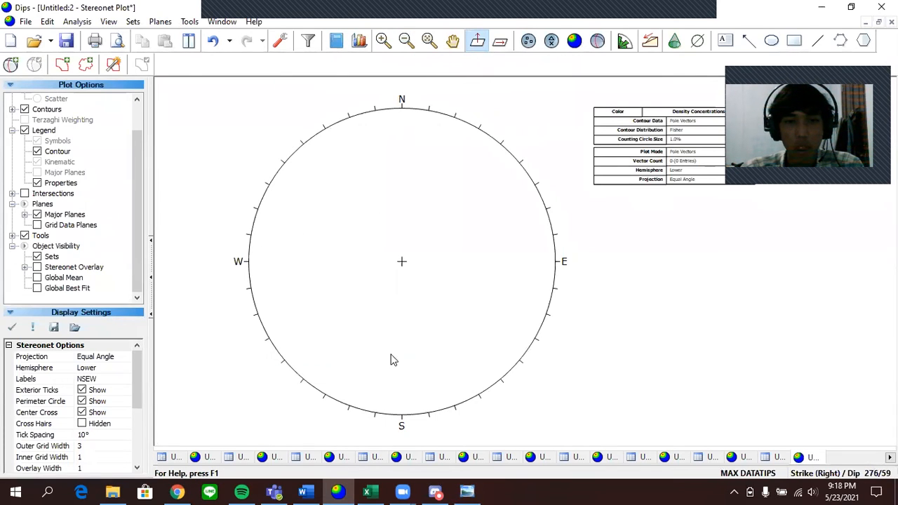
# Start a user plane labelled Bidang Sesar with strike 235, using the Dragfold dataset on the Excel Sesar sheet
pyautogui.click(367, 492)
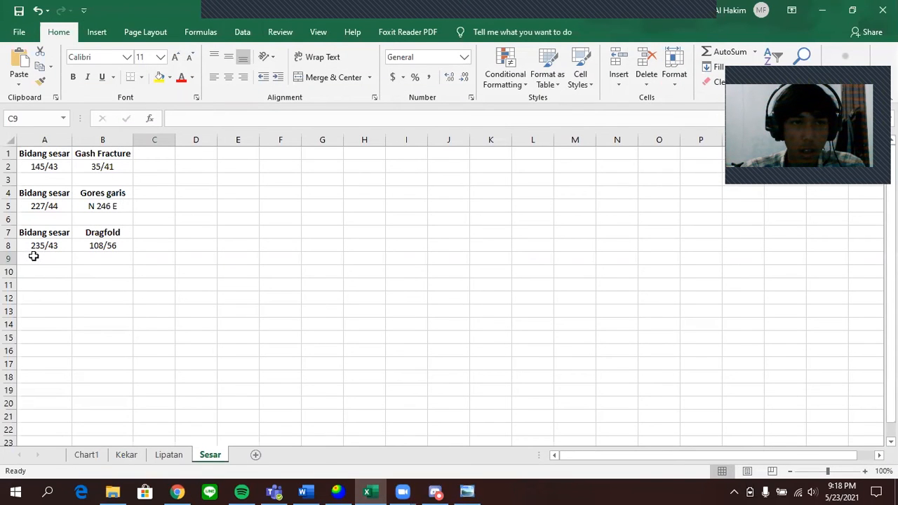
pyautogui.click(429, 492)
pyautogui.click(435, 491)
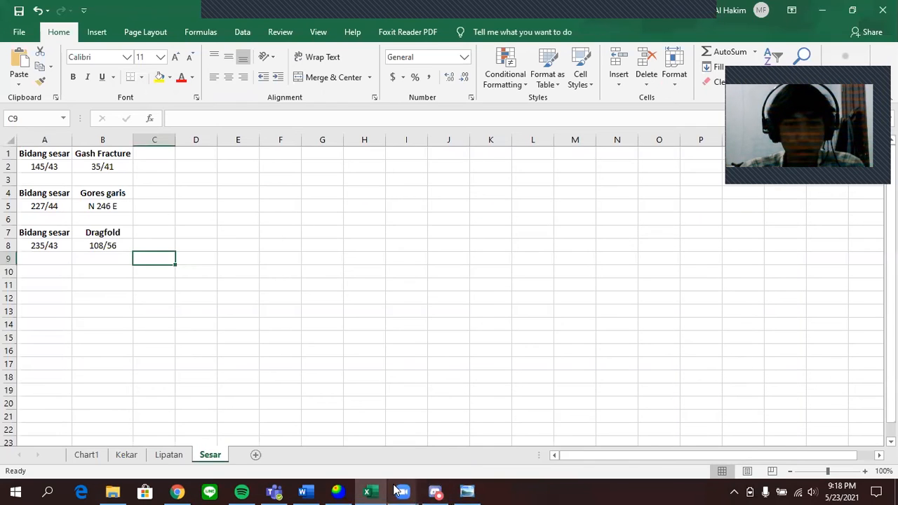
pyautogui.click(338, 491)
pyautogui.click(10, 63)
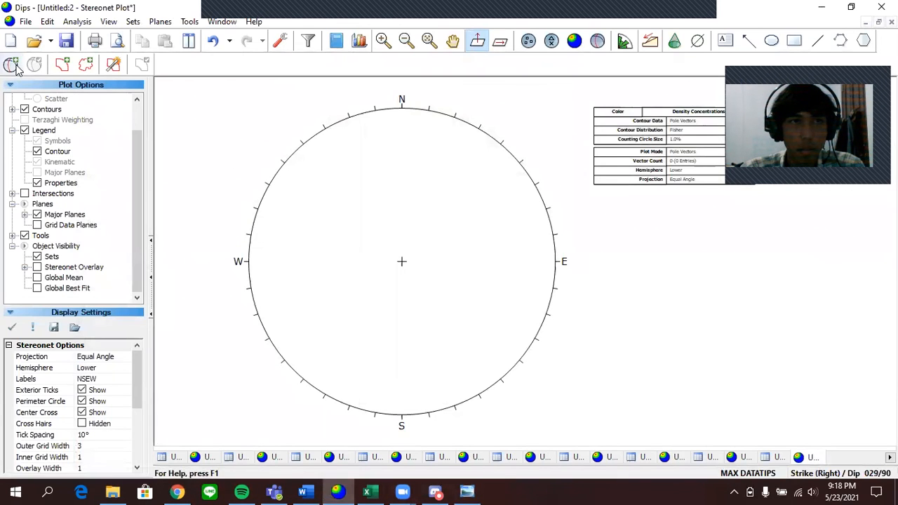
pyautogui.click(359, 207)
pyautogui.click(450, 196)
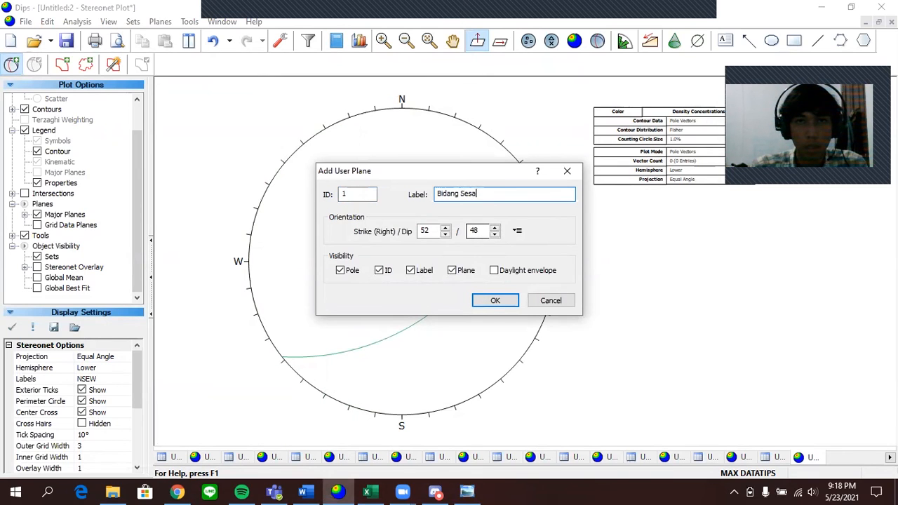
pyautogui.click(430, 230)
pyautogui.write('23')
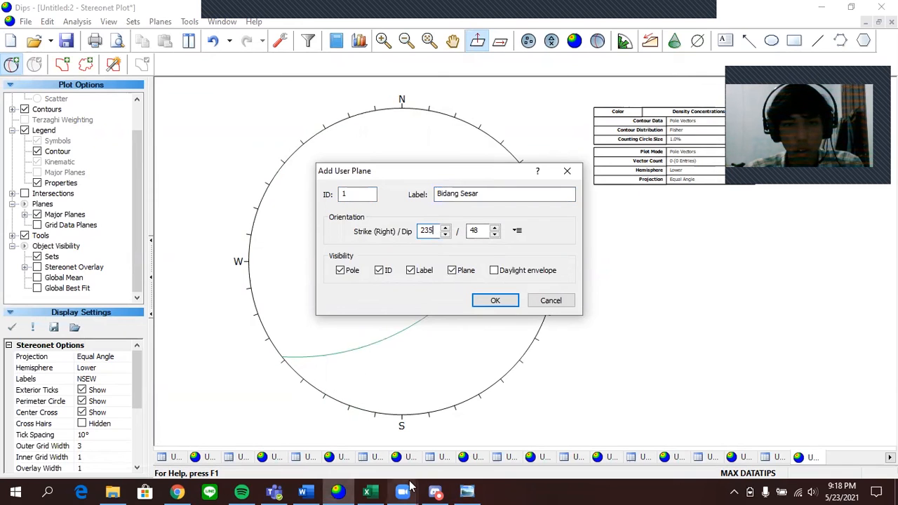
# Set Bidang Sesar's dip to 43 and add the plane with its pole and ID hidden
pyautogui.moveTo(366, 491)
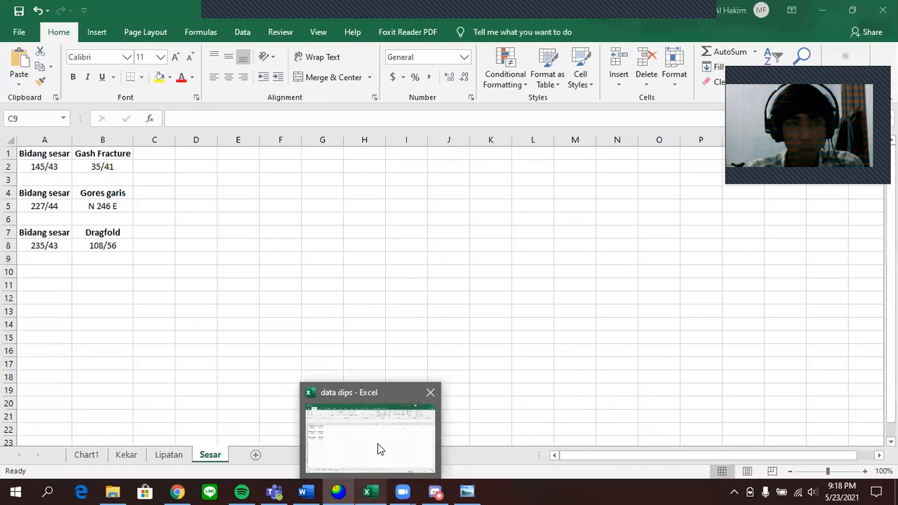
pyautogui.press('Tab')
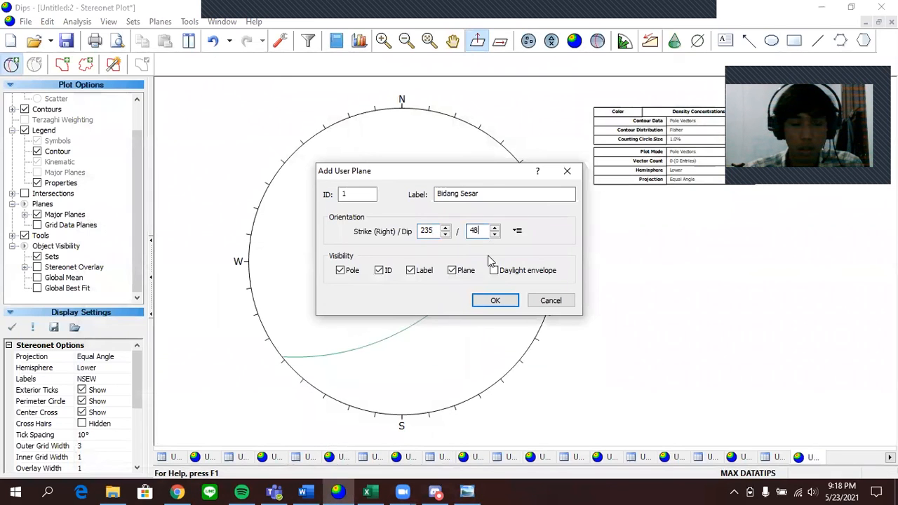
pyautogui.click(341, 272)
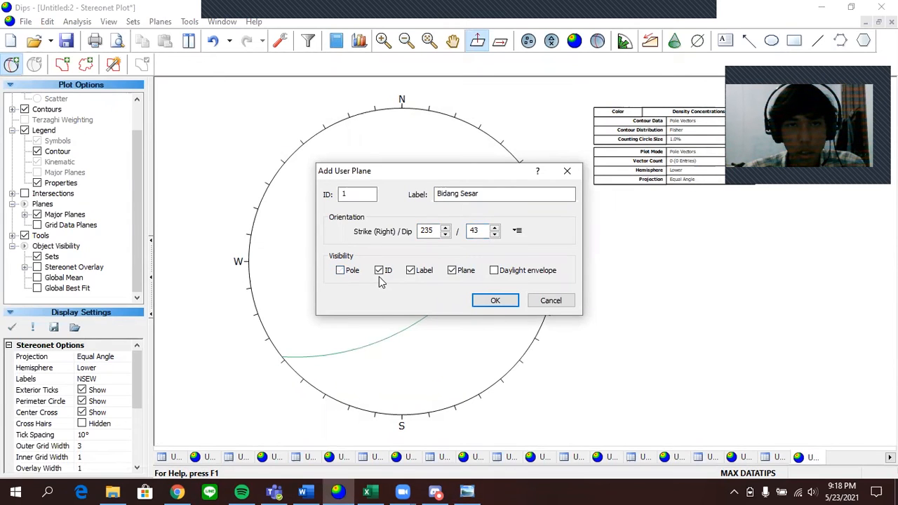
pyautogui.click(495, 300)
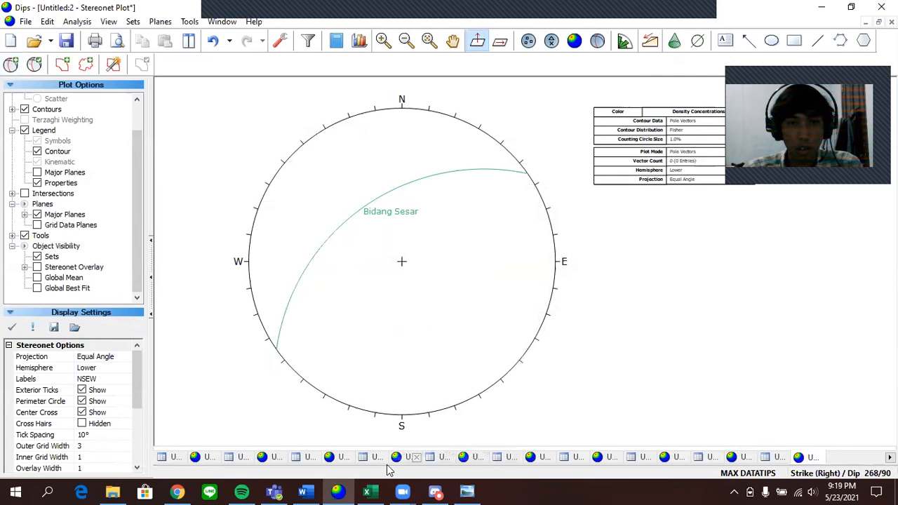
# Check the drag fold data in Excel, return to Dips and start a second user plane labelled Dragfold
pyautogui.click(371, 491)
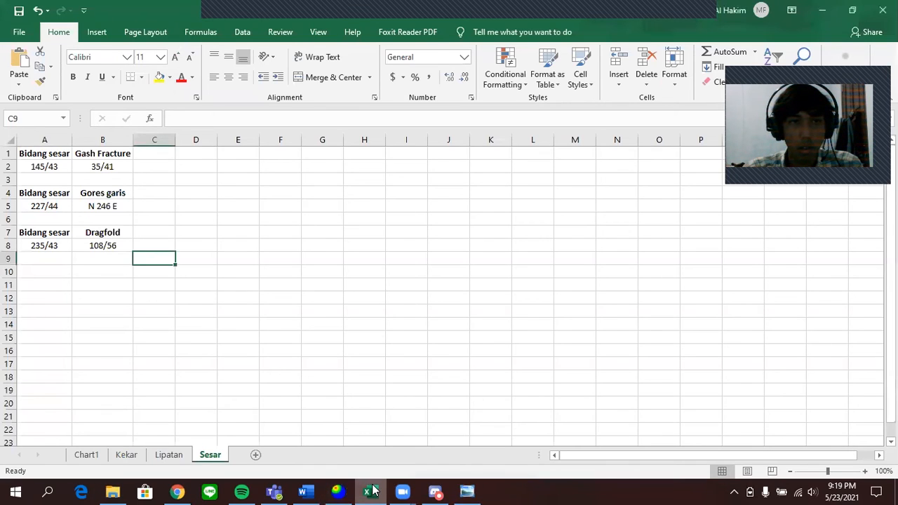
pyautogui.click(337, 491)
pyautogui.click(34, 63)
pyautogui.click(355, 270)
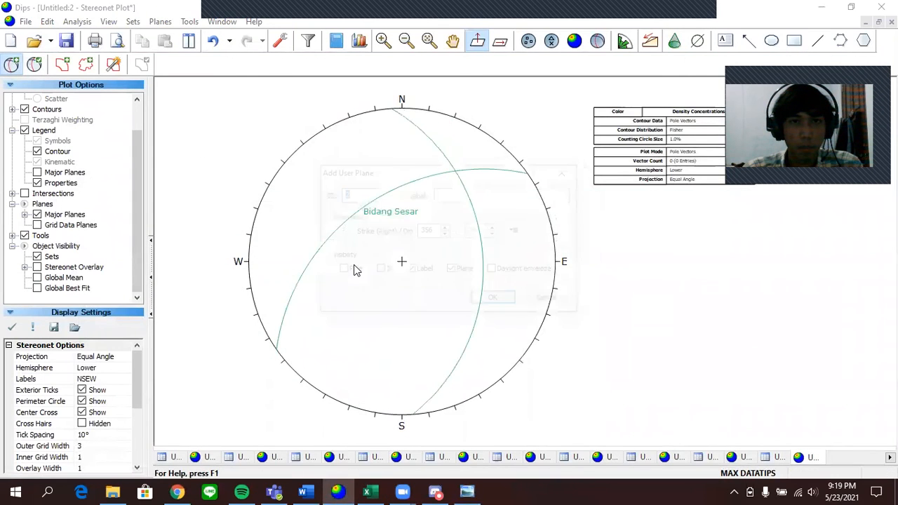
pyautogui.click(461, 196)
pyautogui.write('Drag')
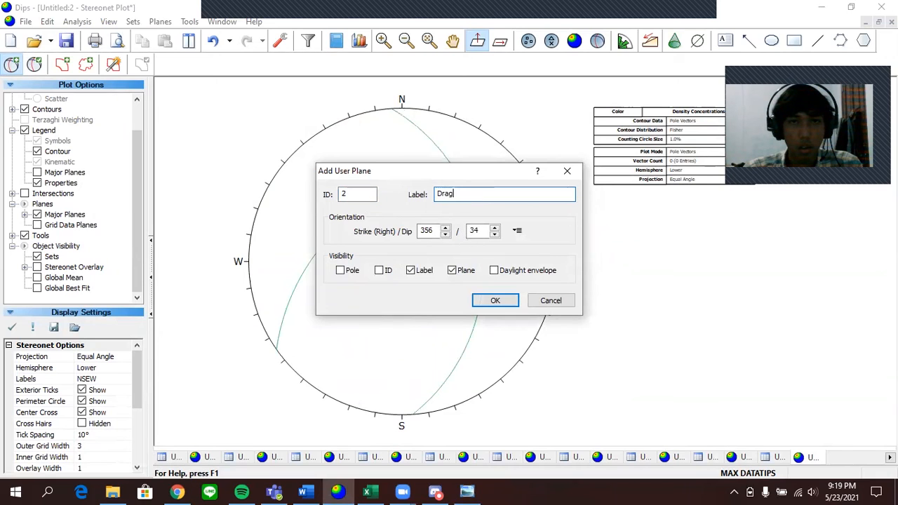
pyautogui.write('fold')
# Set Dragfold's strike/dip to 108/56 from the Excel data and add the plane to the stereonet
pyautogui.doubleClick(428, 231)
pyautogui.write('35')
pyautogui.press('BackSpace')
pyautogui.press('BackSpace')
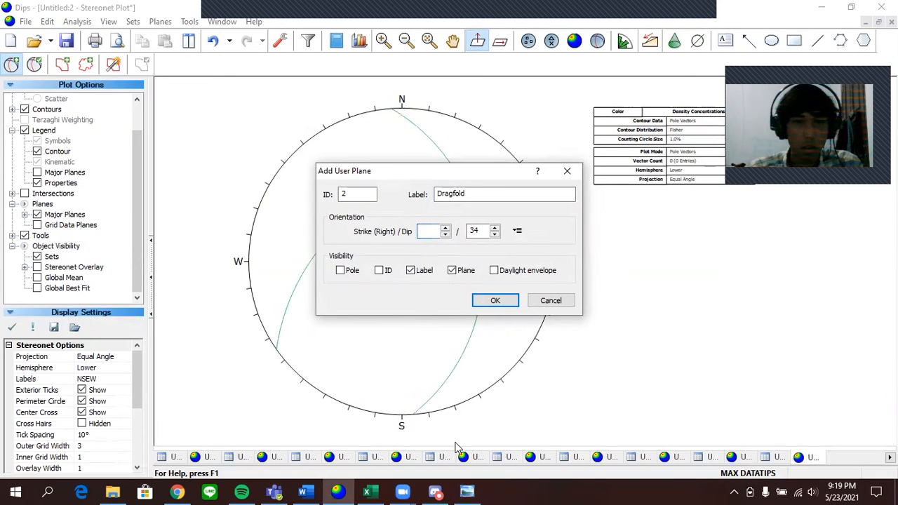
pyautogui.moveTo(367, 490)
pyautogui.click(372, 464)
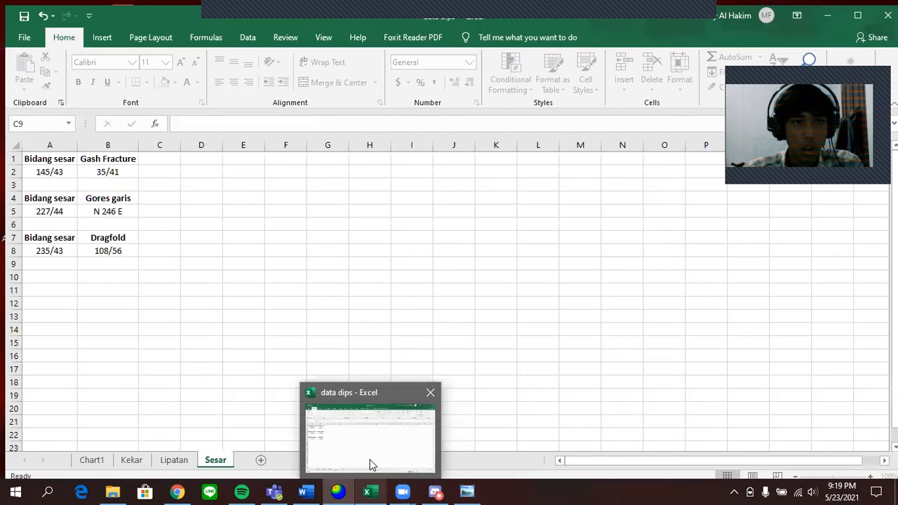
pyautogui.click(372, 464)
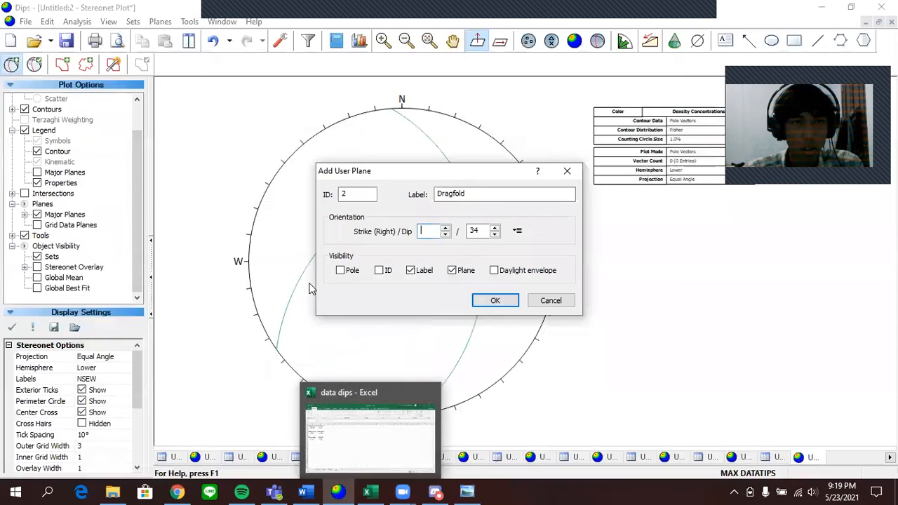
pyautogui.write('108')
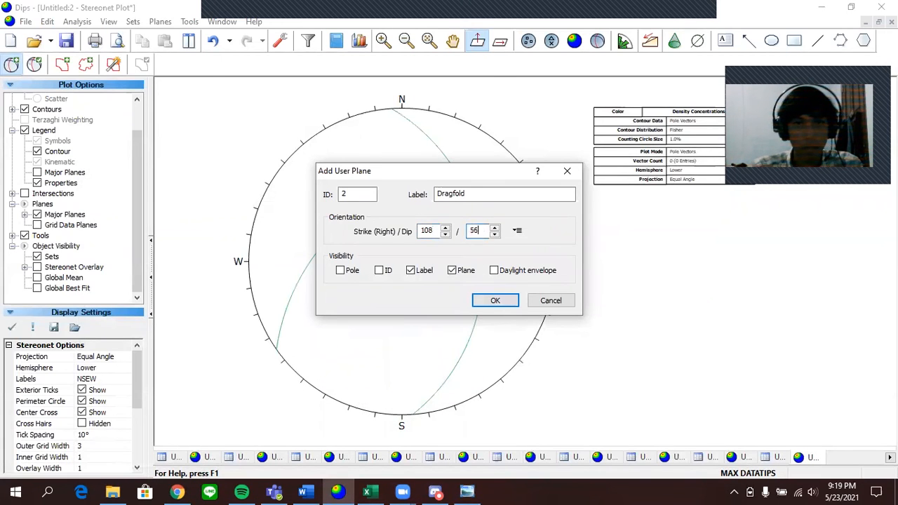
pyautogui.press('Return')
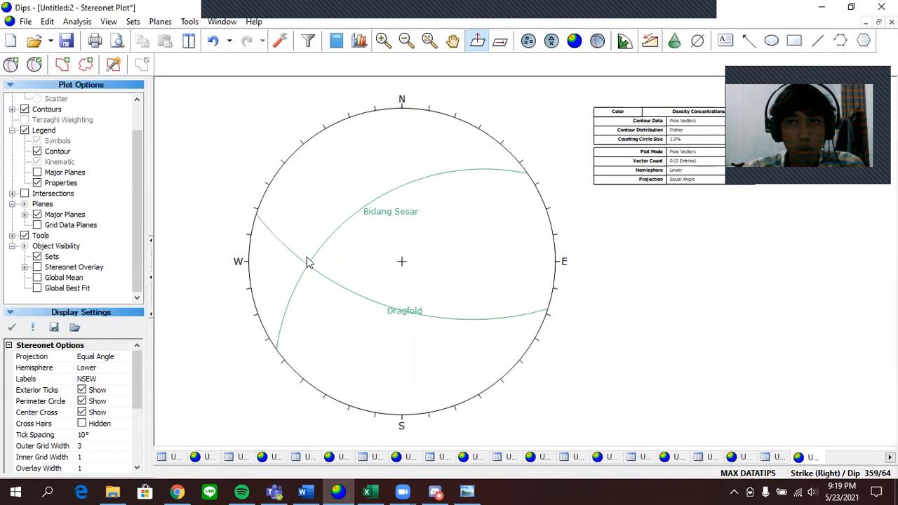
# Mark Sigma 2 at the intersection of Bidang Sesar and Dragfold, at about 358/63, showing its pole and hiding its plane
pyautogui.click(13, 66)
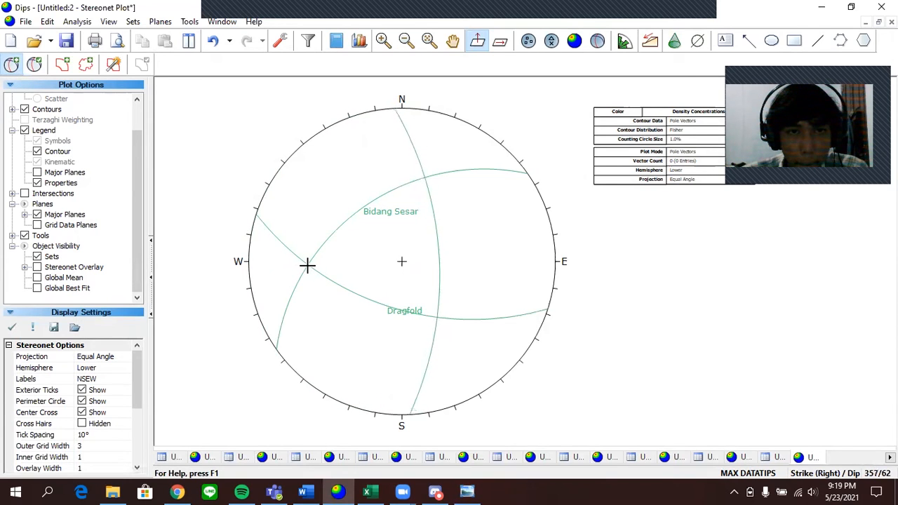
pyautogui.click(306, 264)
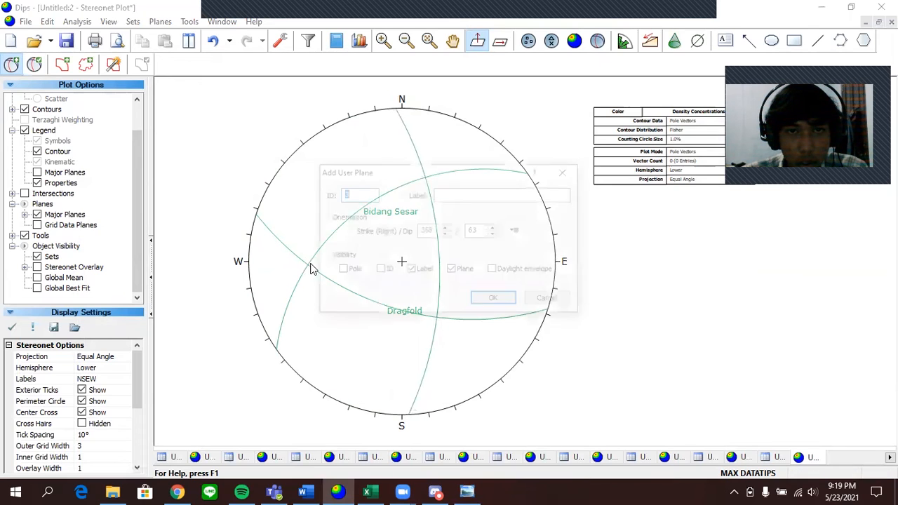
pyautogui.write('Sigma 2')
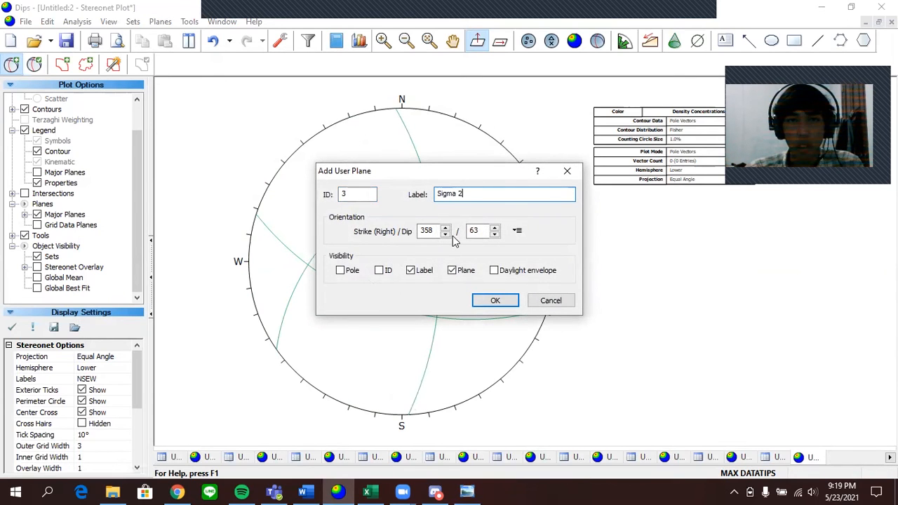
pyautogui.click(341, 272)
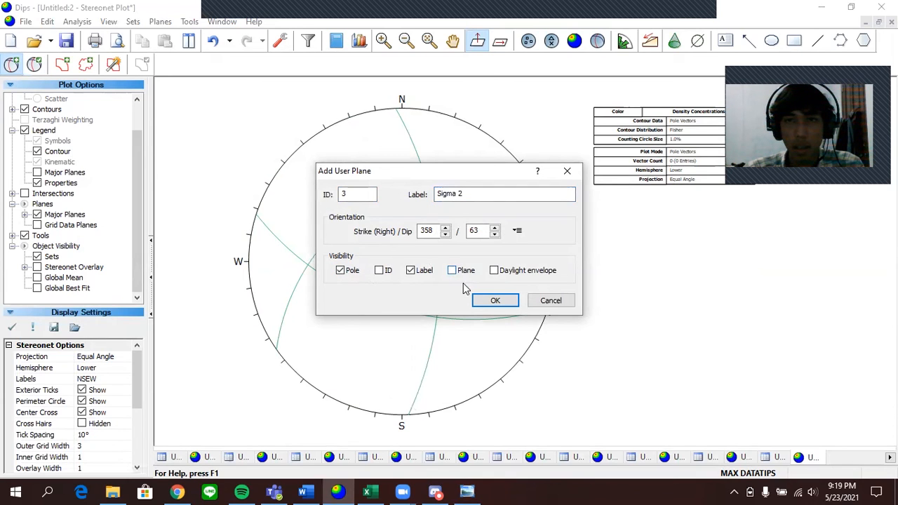
pyautogui.click(477, 302)
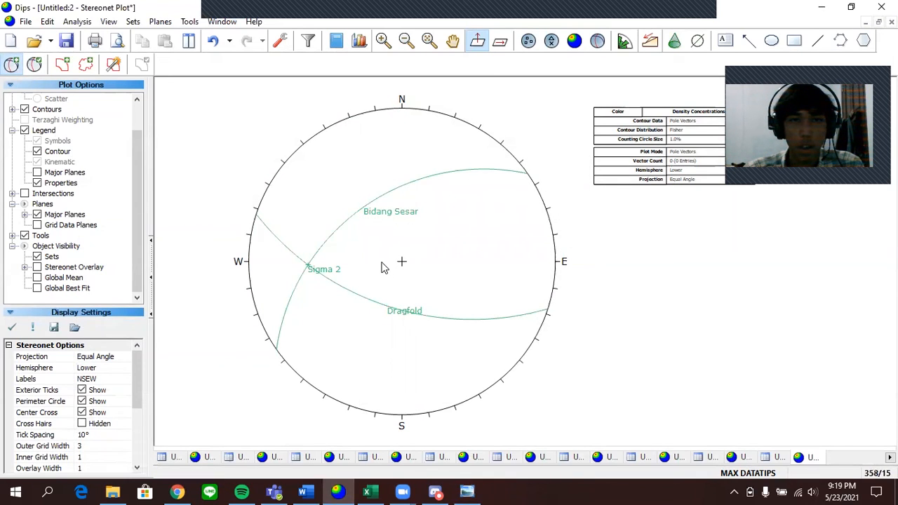
pyautogui.press('Escape')
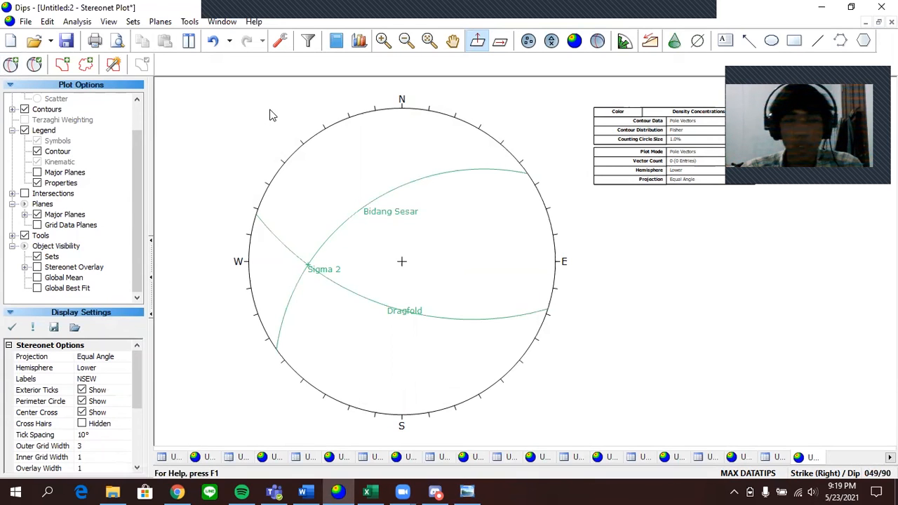
# Add a user plane labelled Bidang Bantu with its pole at Sigma 2, about 358/62, showing the plane and hiding the pole
pyautogui.click(11, 64)
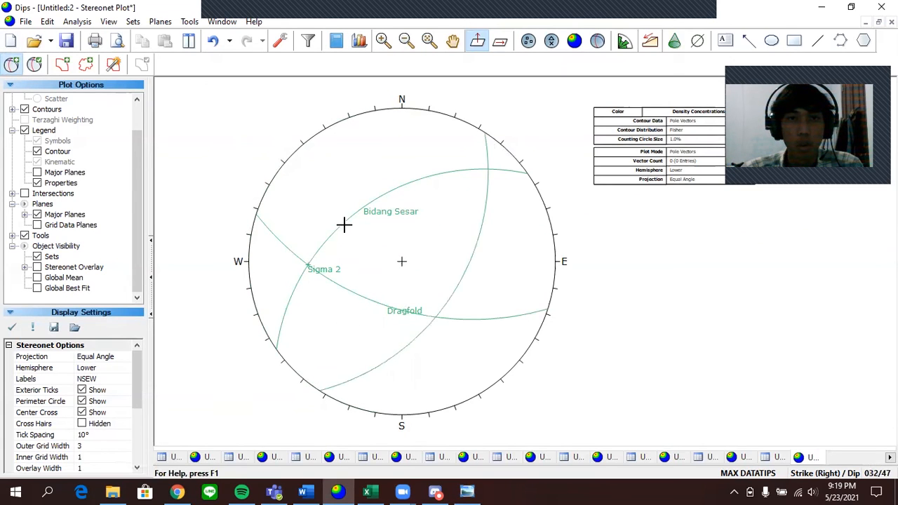
pyautogui.click(309, 263)
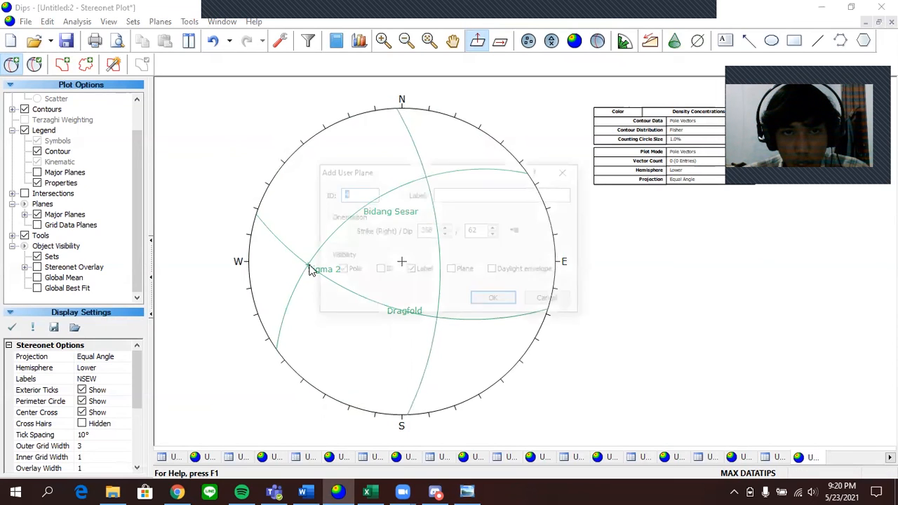
pyautogui.click(444, 196)
pyautogui.write('Bl')
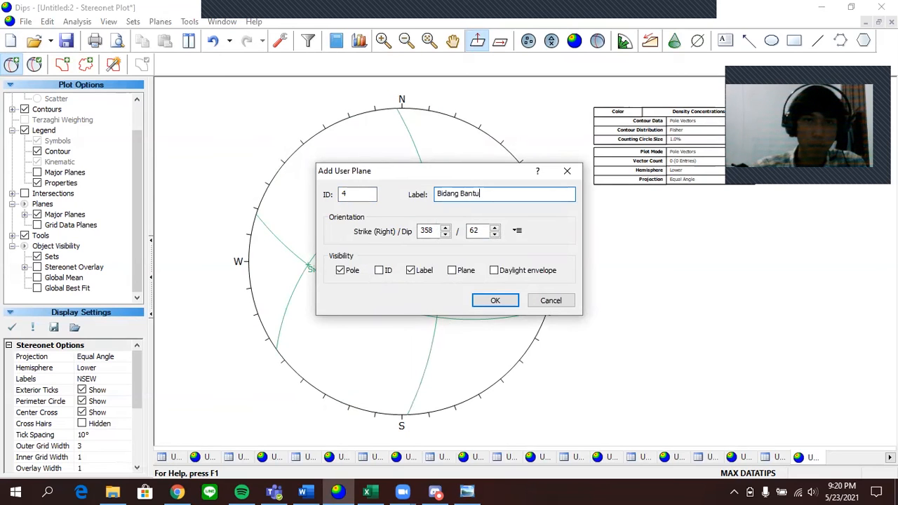
pyautogui.click(452, 271)
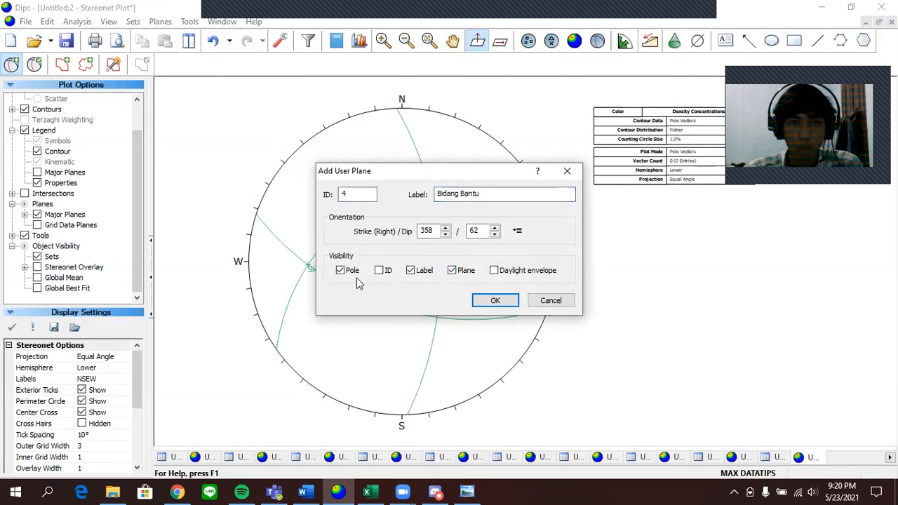
pyautogui.click(341, 271)
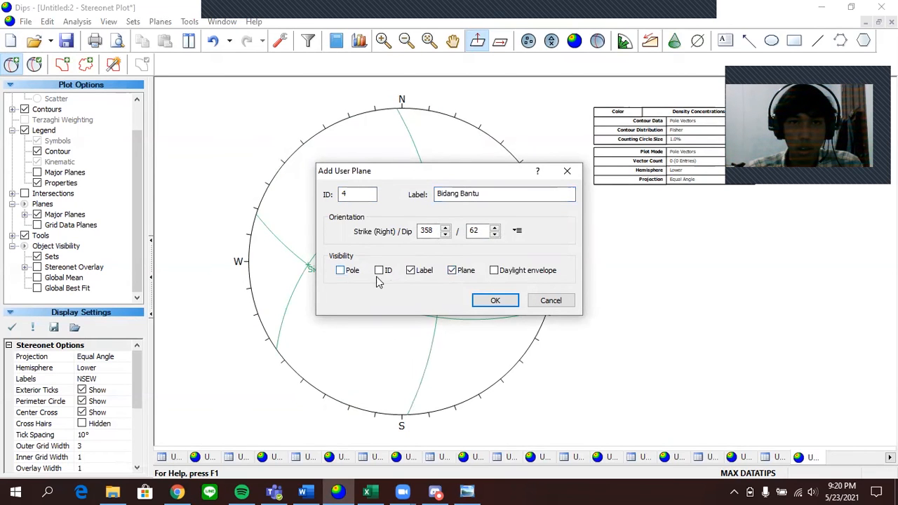
pyautogui.click(494, 302)
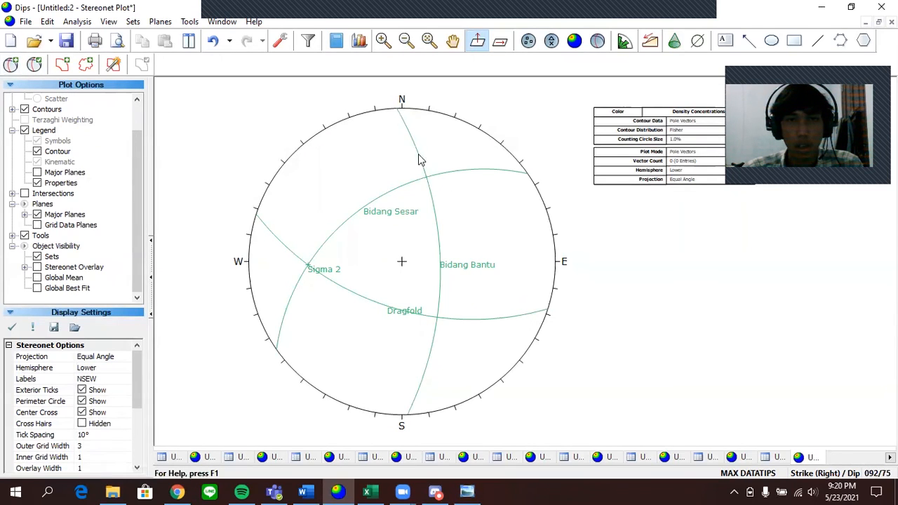
# Mark Sigma 3' at the intersection of Bidang Bantu and Dragfold, at about 238/47, showing its pole and hiding its plane
pyautogui.click(11, 65)
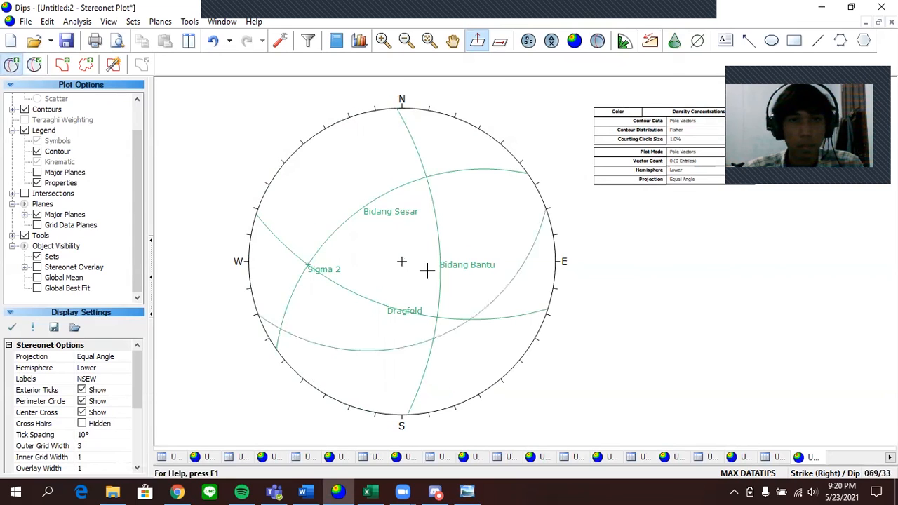
pyautogui.click(438, 317)
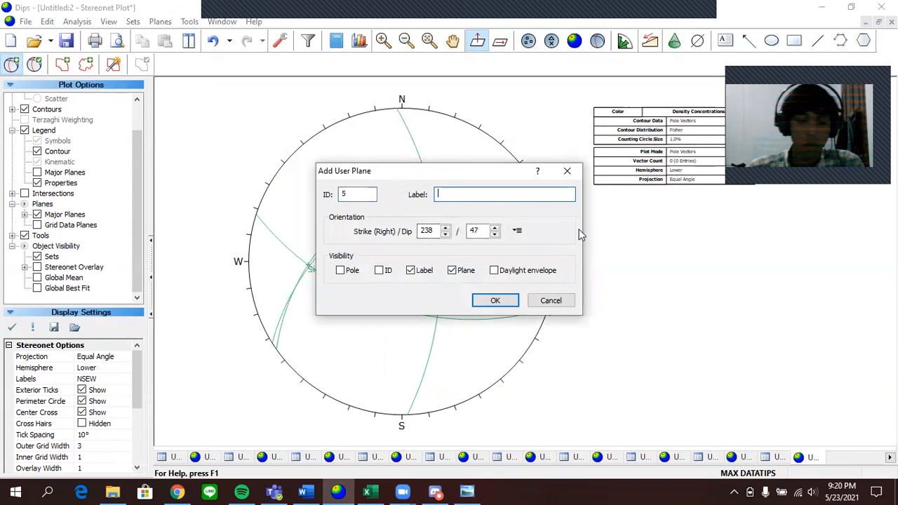
pyautogui.write("Sigma 3'")
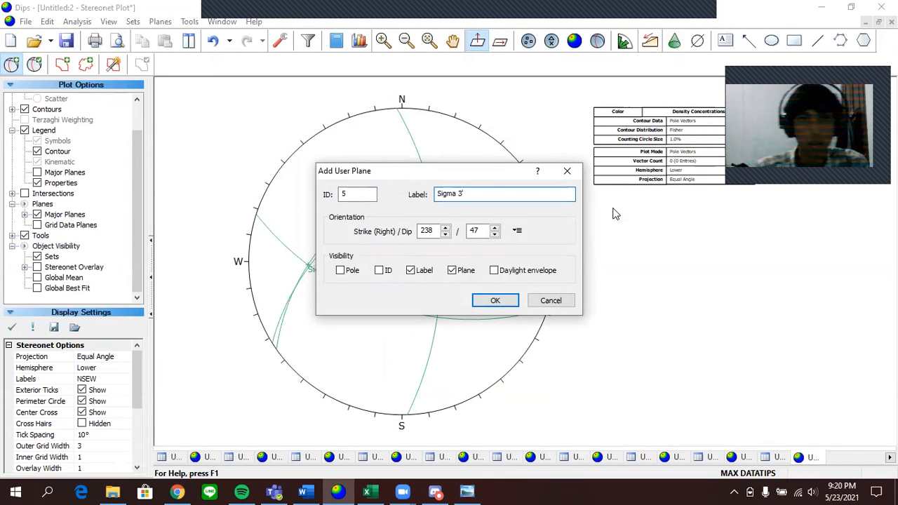
pyautogui.click(452, 271)
pyautogui.click(341, 270)
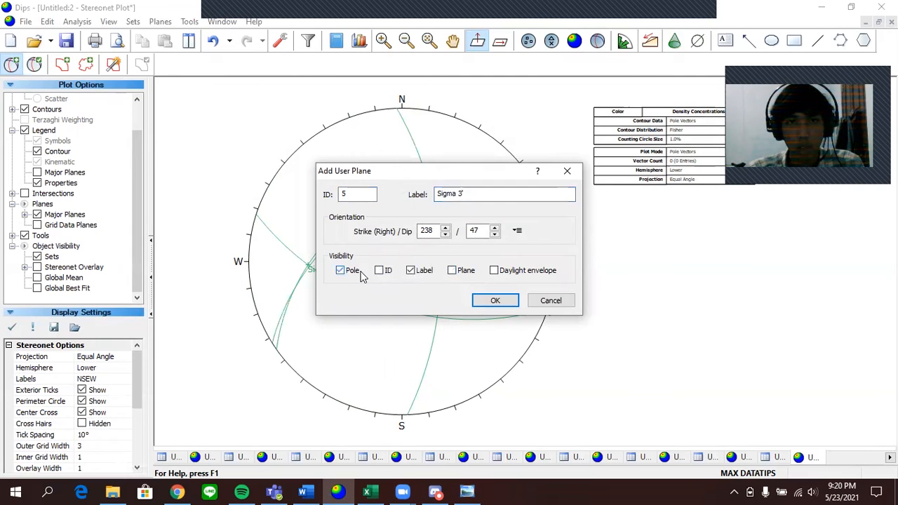
pyautogui.click(491, 300)
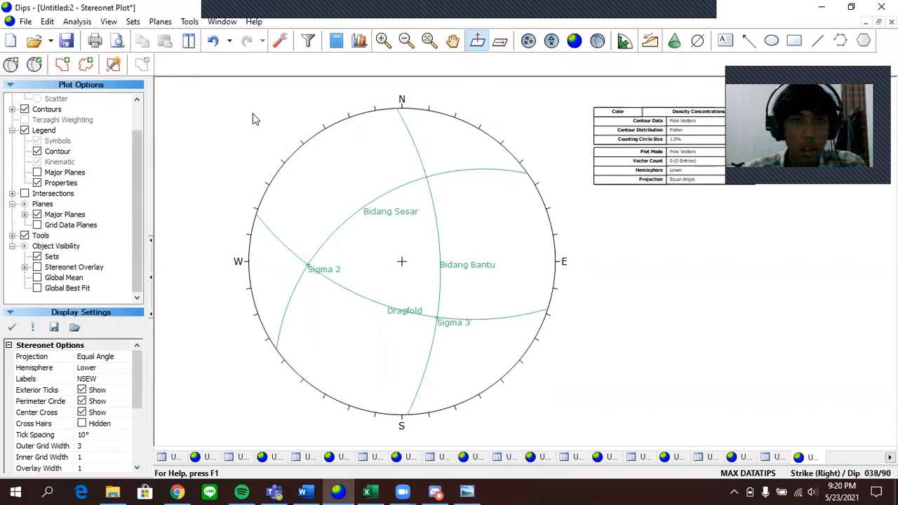
# Overlay a pitch grid on Bidang Bantu and mark Sigma 1' near its intersection with Bidang Sesar, at about 110/56, showing only its pole and label
pyautogui.click(190, 21)
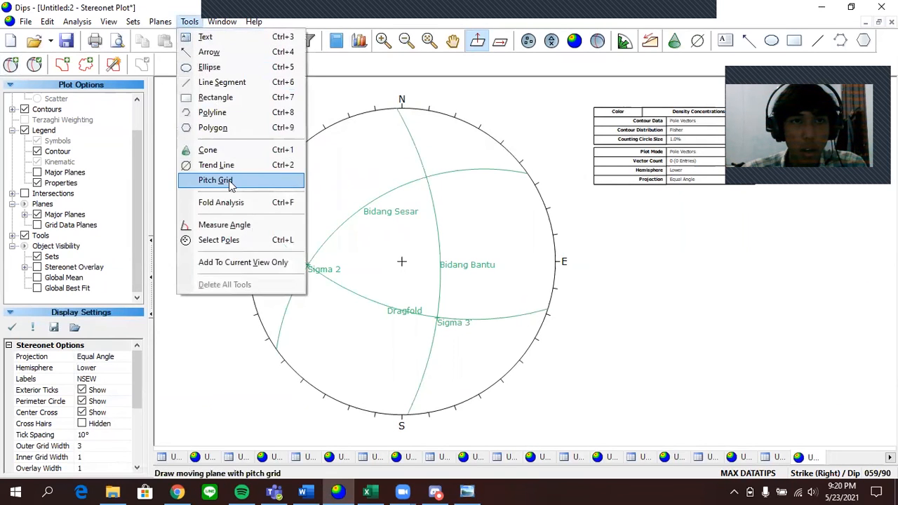
pyautogui.click(218, 180)
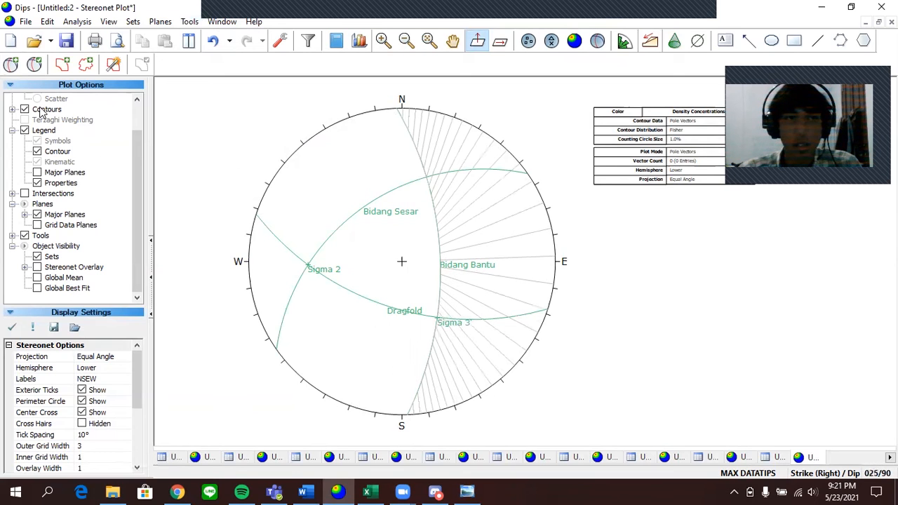
pyautogui.click(11, 64)
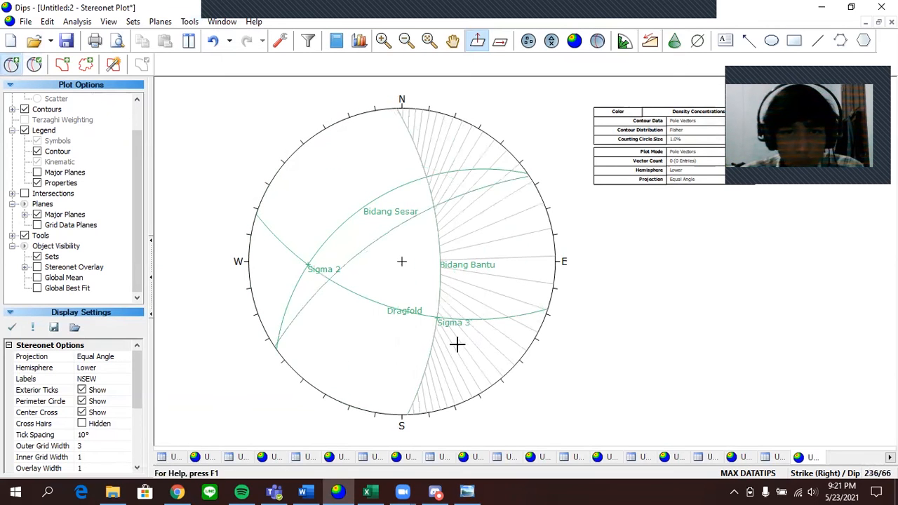
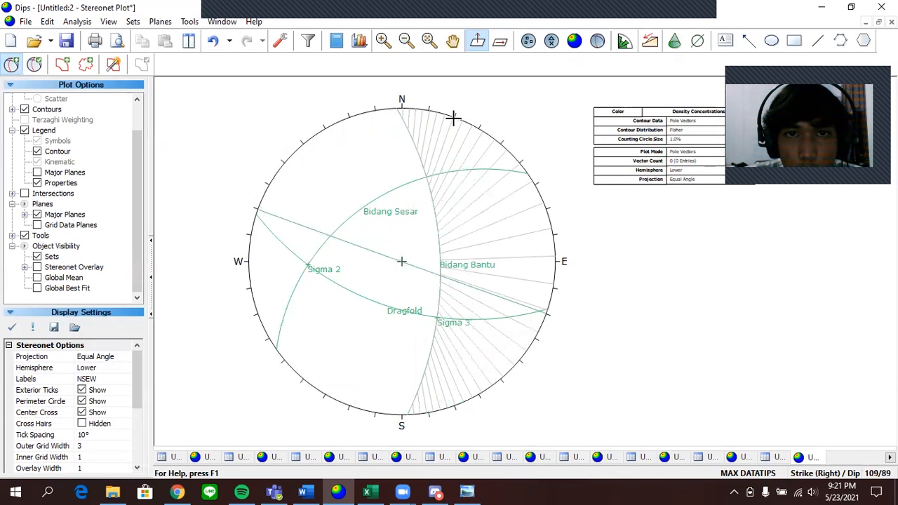
pyautogui.click(428, 183)
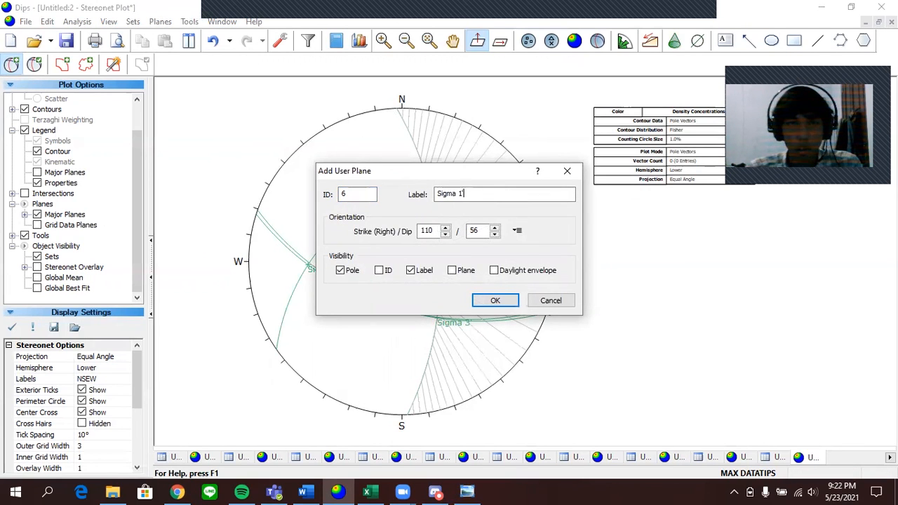
pyautogui.click(495, 299)
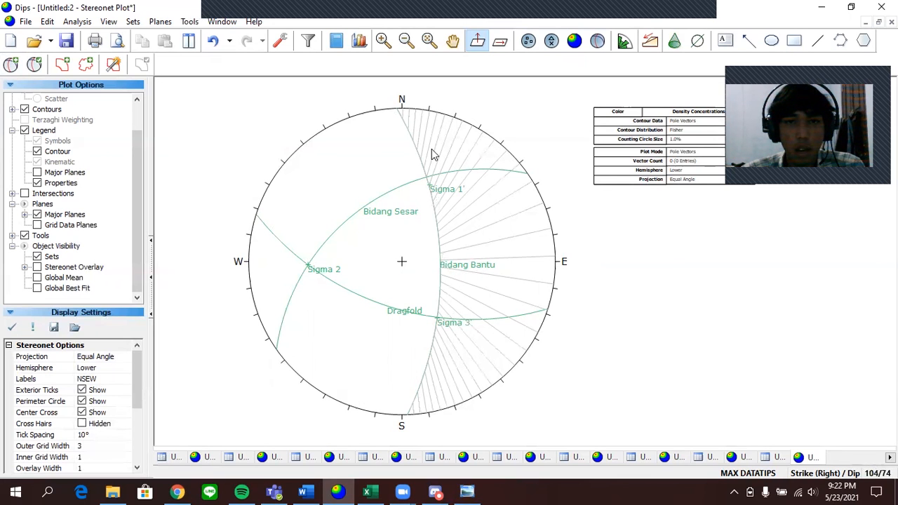
# Mark Sigma 1 on Bidang Bantu south of Sigma 1', at about 134/37, showing its pole and label without the plane
pyautogui.click(10, 64)
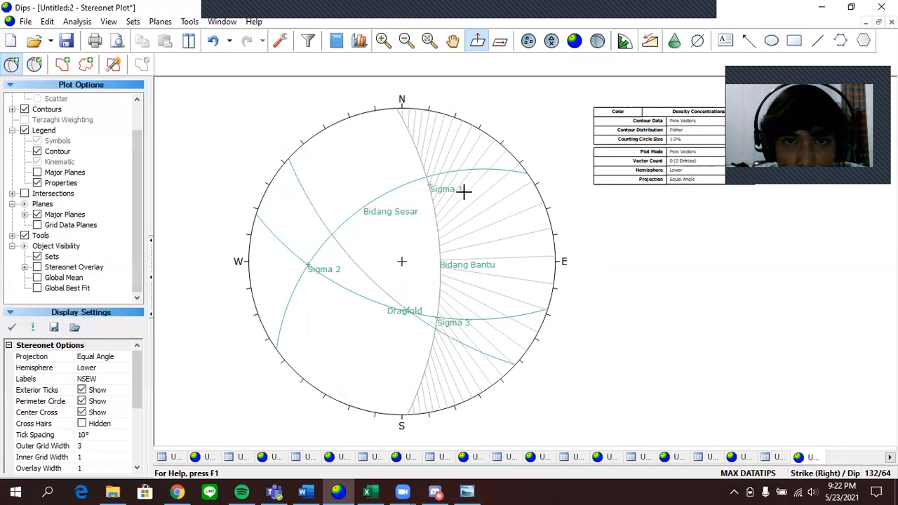
pyautogui.click(436, 223)
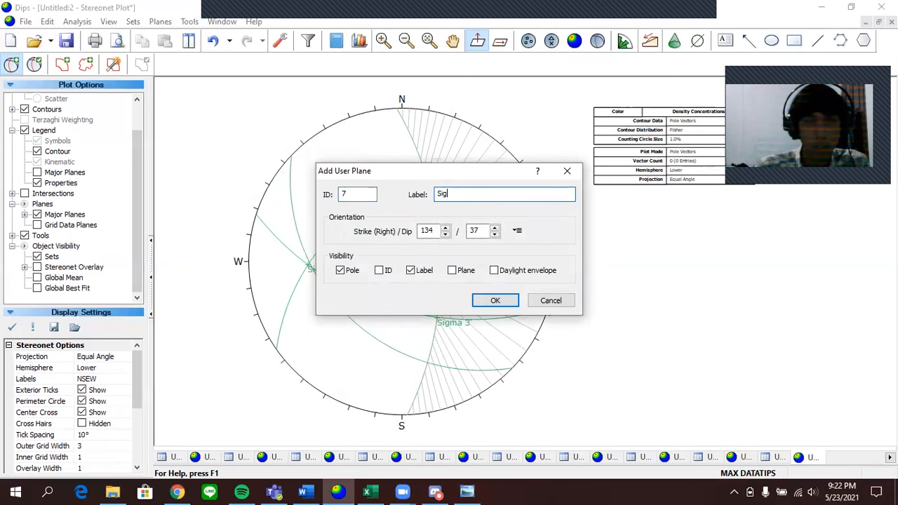
pyautogui.click(494, 302)
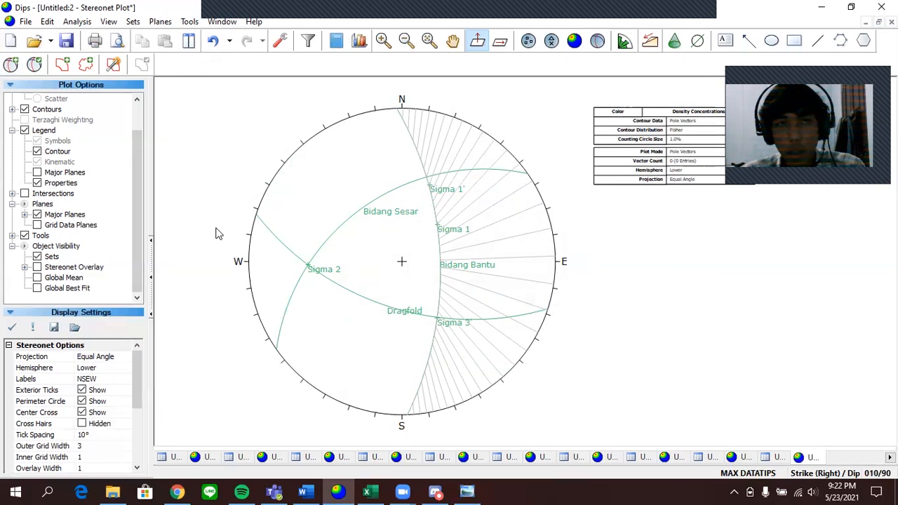
# Mark Sigma 3 on Bidang Bantu south of Sigma 3', at about 256/69, showing its pole, and remove the pitch grid
pyautogui.click(9, 71)
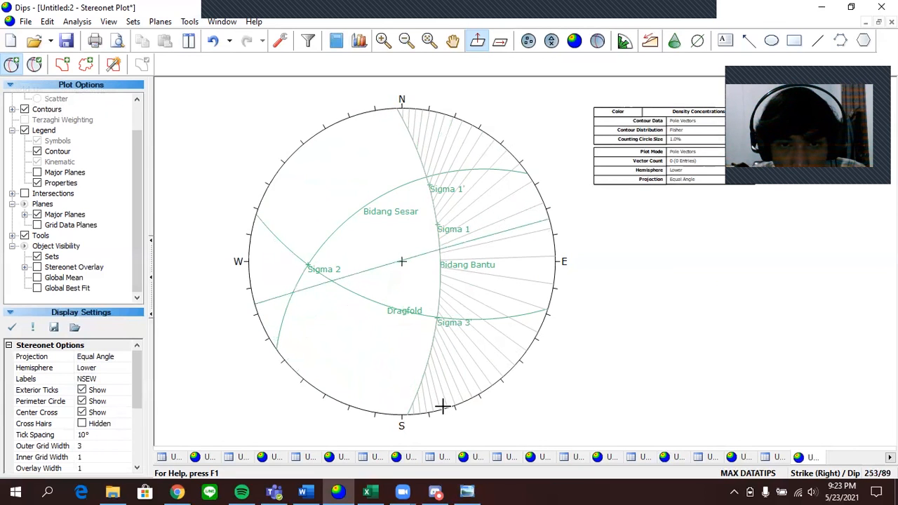
pyautogui.click(428, 364)
pyautogui.click(480, 196)
pyautogui.write('Sigma 3')
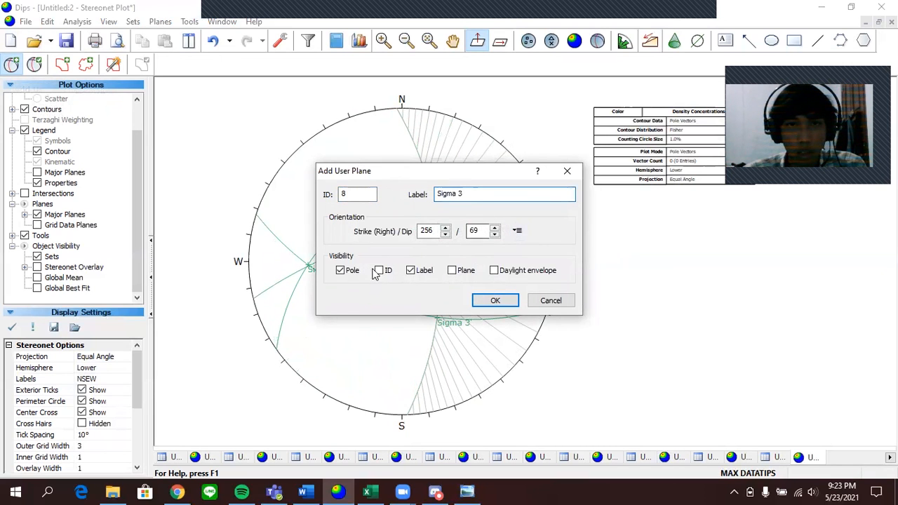
pyautogui.click(493, 300)
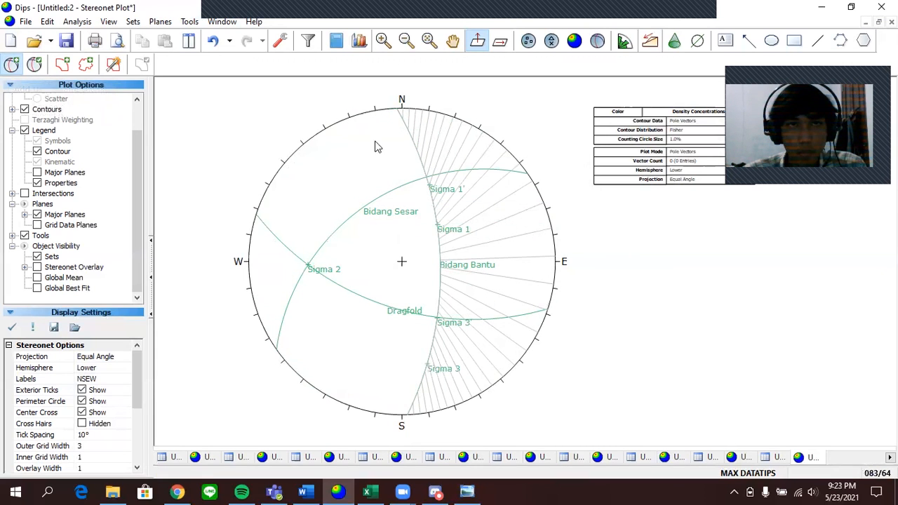
pyautogui.click(190, 21)
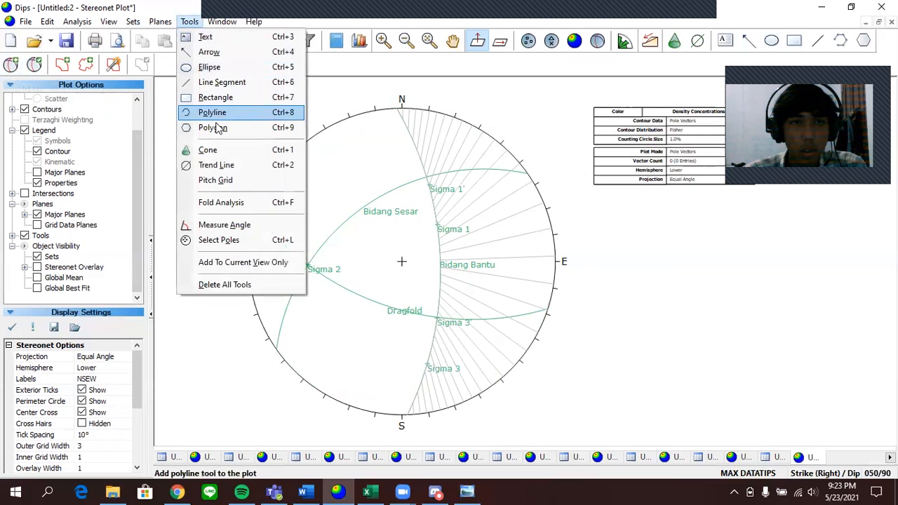
pyautogui.click(225, 287)
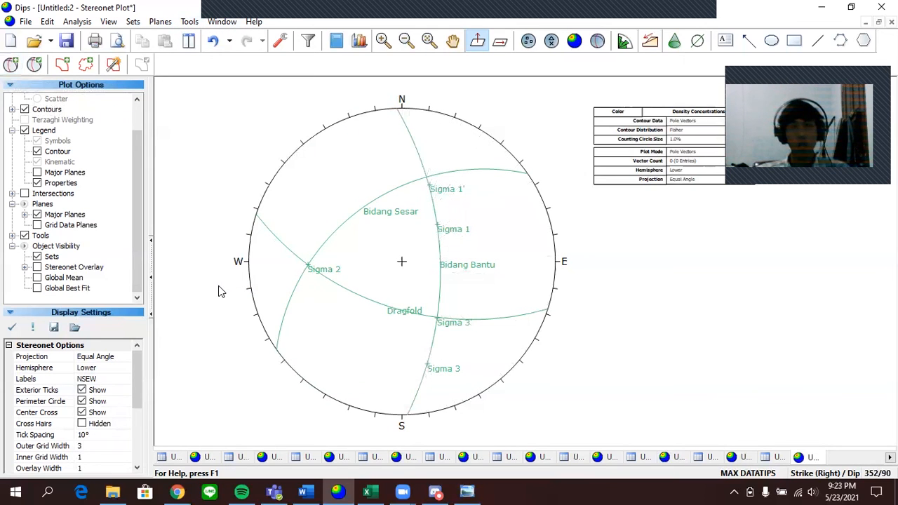
# Edit the user planes to color the Dragfold plane blue and the Sigma 2 pole black
pyautogui.click(33, 65)
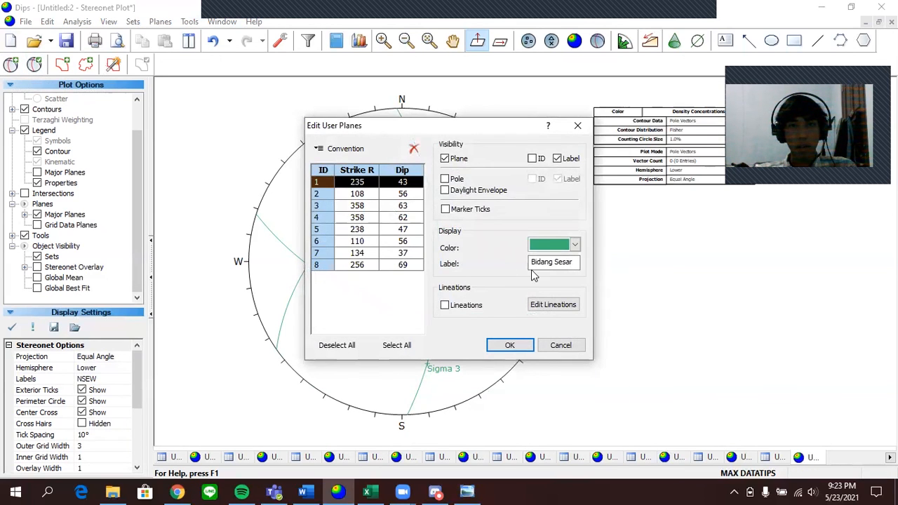
pyautogui.click(410, 192)
pyautogui.click(574, 245)
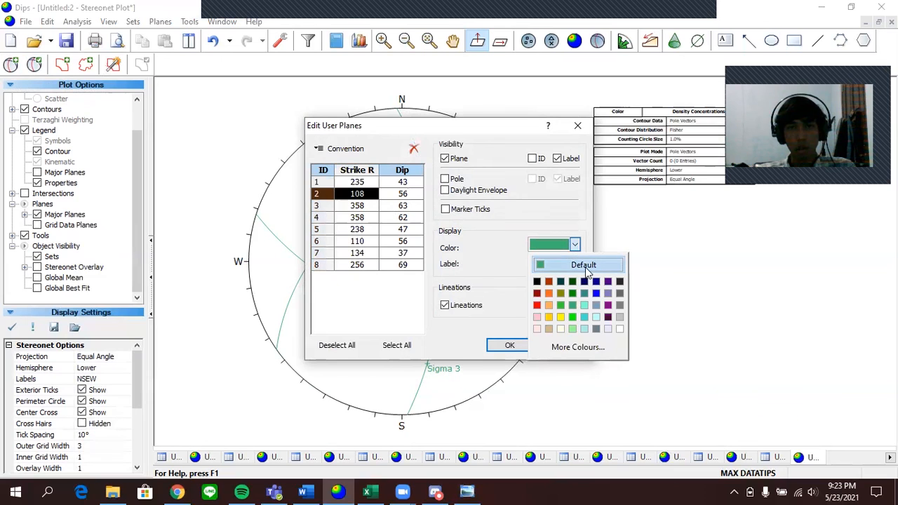
pyautogui.click(596, 293)
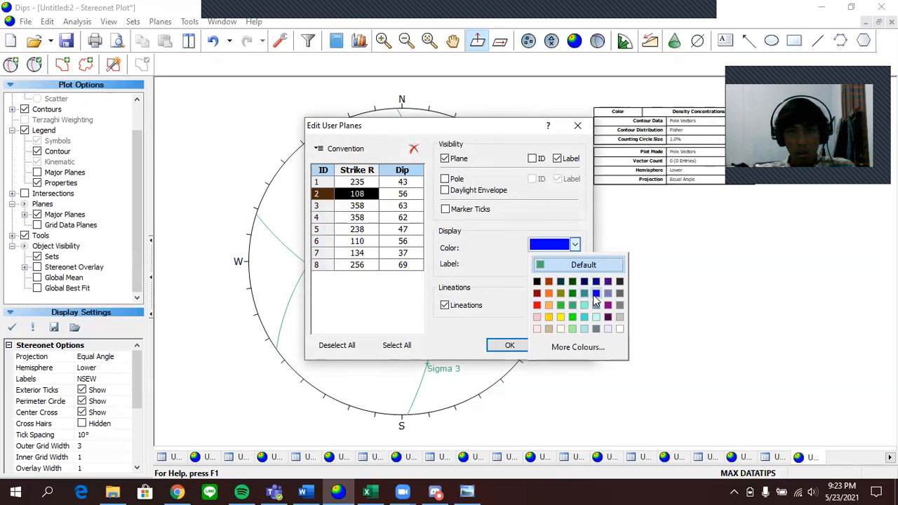
pyautogui.click(399, 205)
pyautogui.click(575, 245)
pyautogui.click(537, 285)
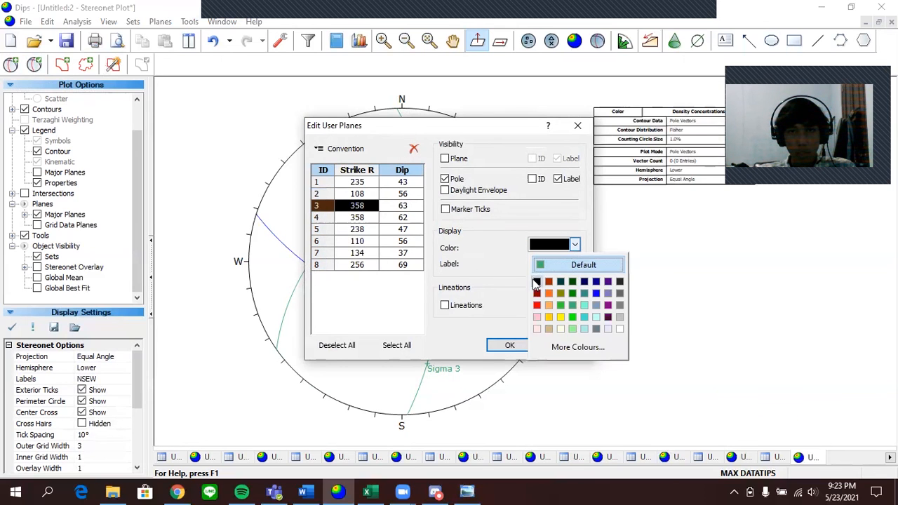
# Color the Bidang Bantu plane red
pyautogui.click(414, 217)
pyautogui.click(574, 245)
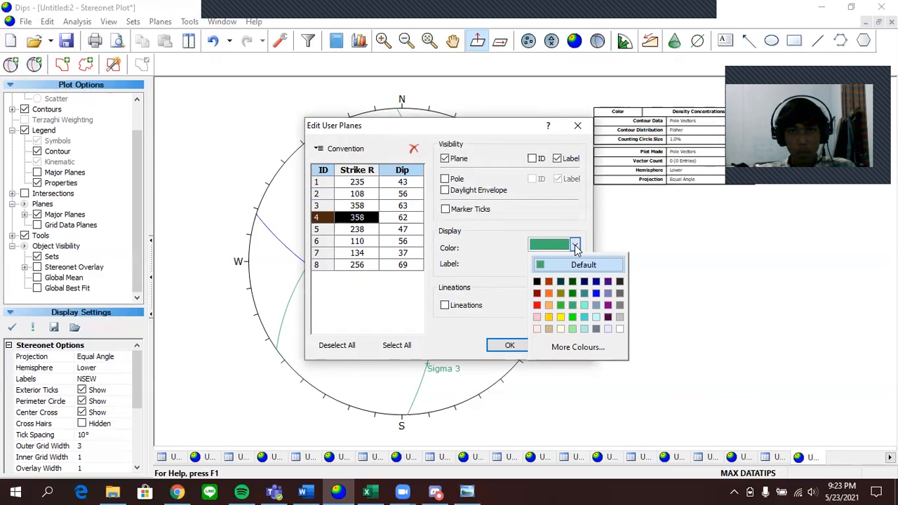
pyautogui.click(537, 305)
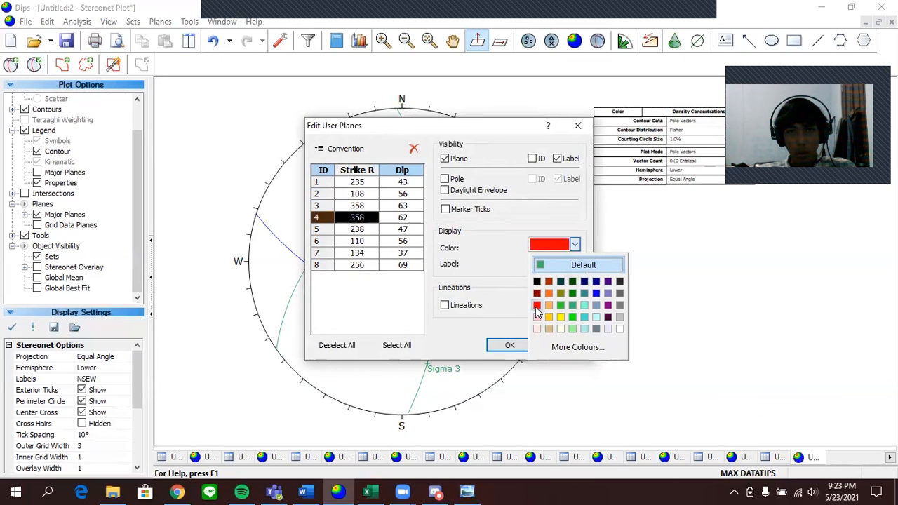
# Color the Sigma 3', Sigma 1', Sigma 1 and Sigma 3 poles black and apply the user plane edits
pyautogui.click(416, 230)
pyautogui.click(575, 245)
pyautogui.click(537, 283)
pyautogui.click(415, 241)
pyautogui.click(575, 245)
pyautogui.click(538, 282)
pyautogui.click(416, 253)
pyautogui.click(575, 245)
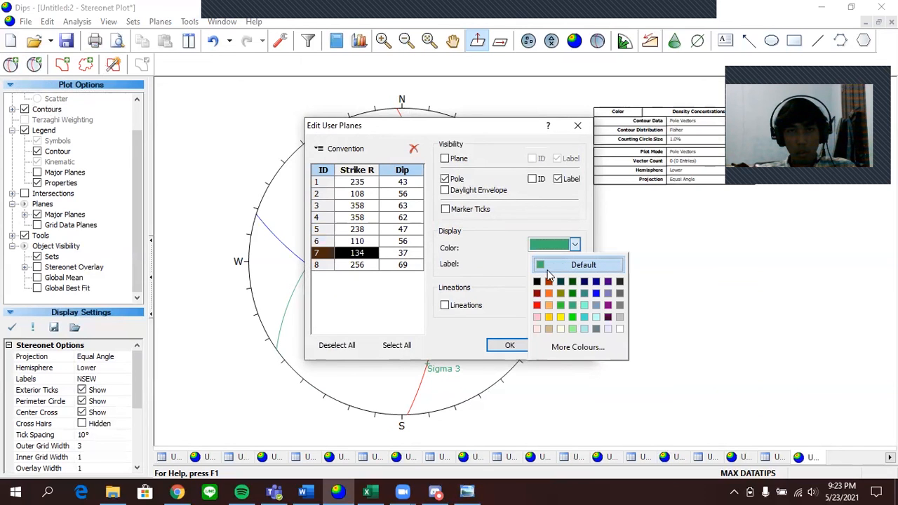
pyautogui.click(538, 282)
pyautogui.click(415, 265)
pyautogui.click(574, 245)
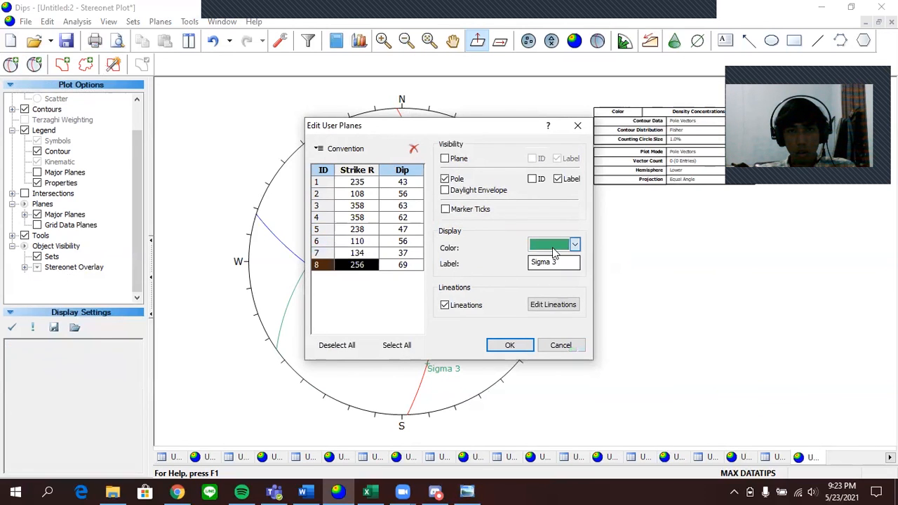
pyautogui.click(538, 283)
pyautogui.click(509, 346)
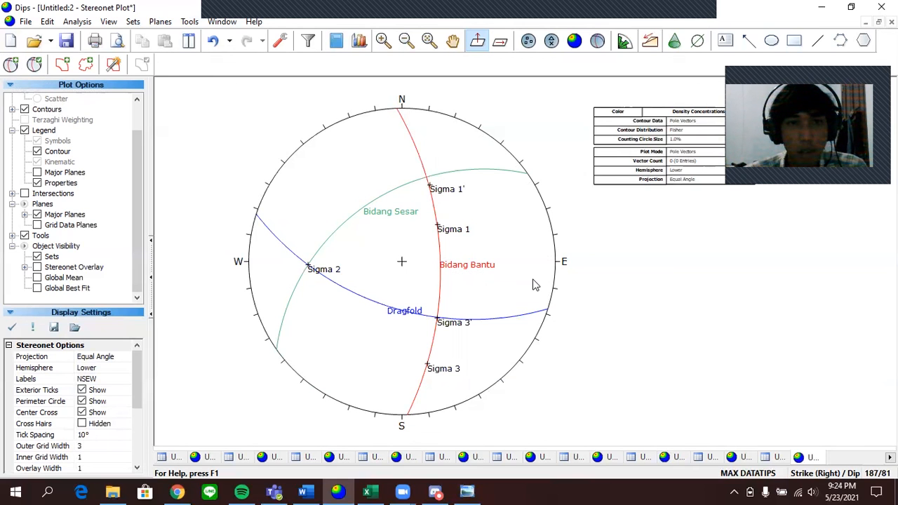
# Show the major planes in the legend and switch the orientation convention to Trend / Plunge
pyautogui.click(47, 134)
pyautogui.click(47, 135)
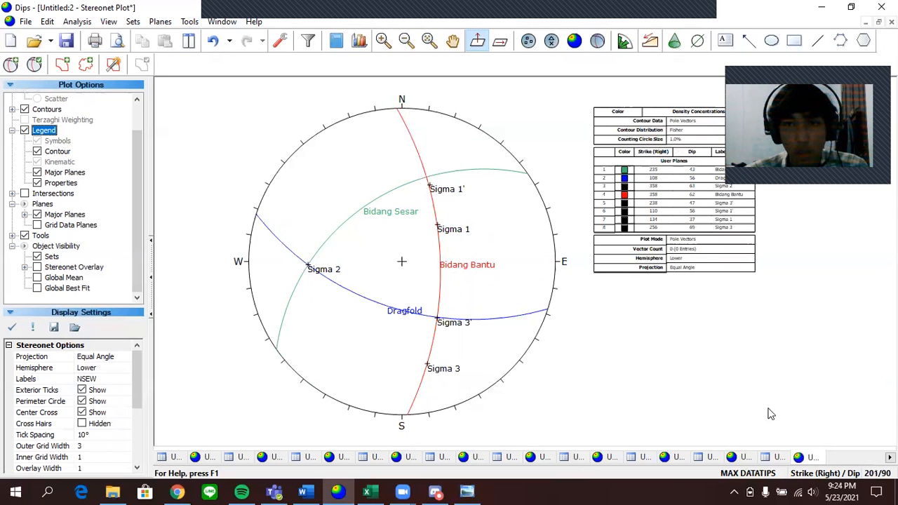
pyautogui.click(821, 473)
pyautogui.click(821, 474)
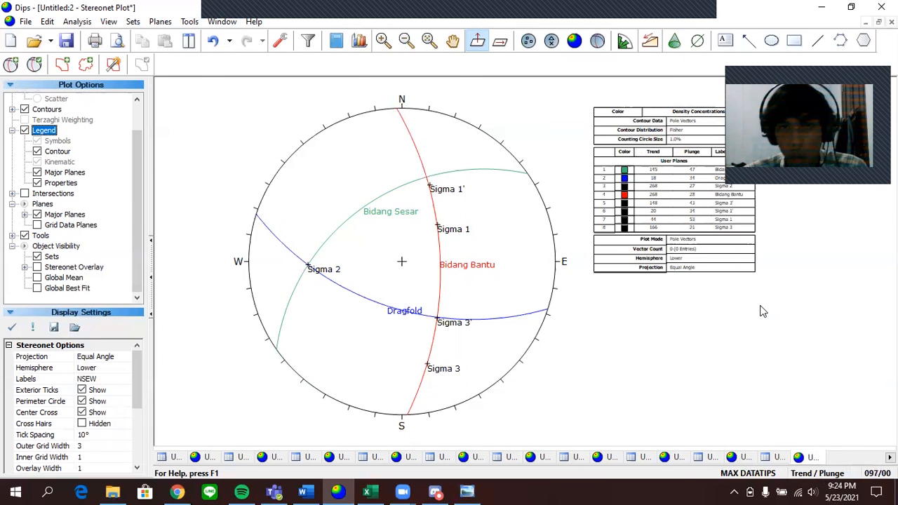
# Examine the legend's trend and plunge values for the planes and Sigma axes
pyautogui.scroll(3, 764, 312)
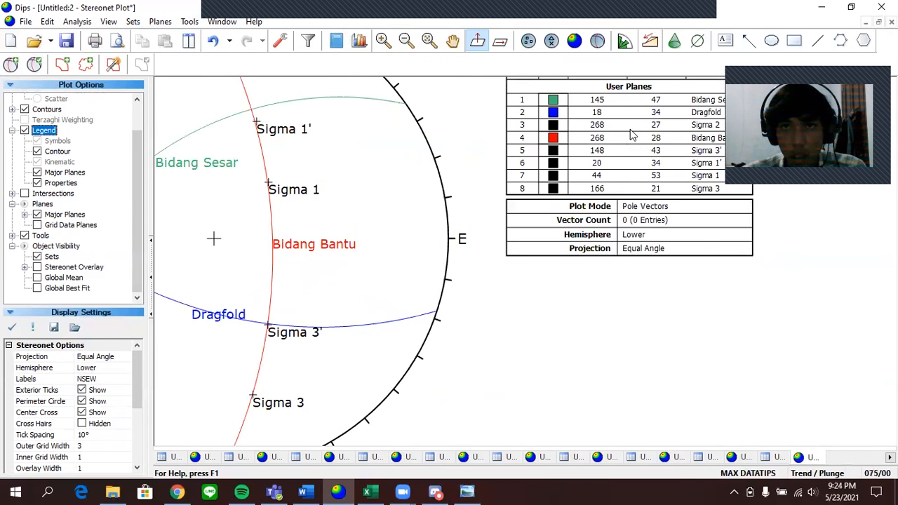
pyautogui.scroll(-1, 630, 129)
pyautogui.scroll(-1, 609, 94)
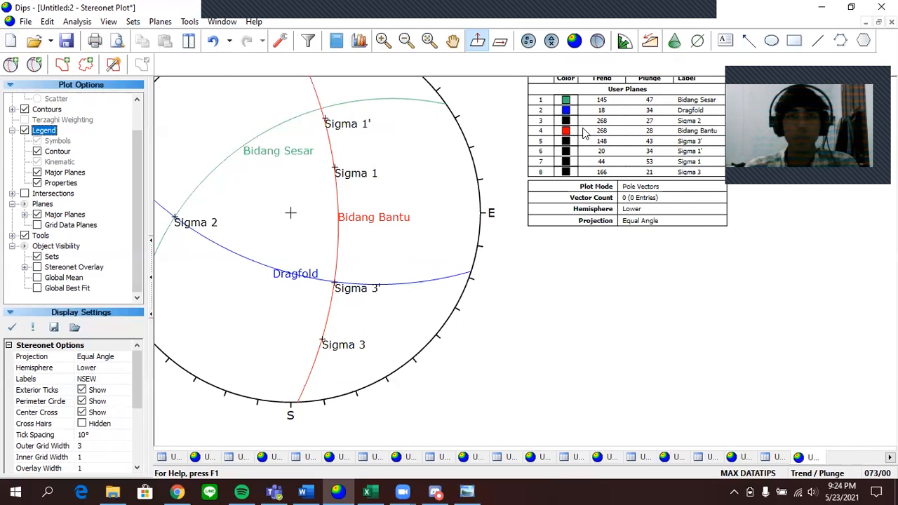
pyautogui.scroll(-2, 582, 135)
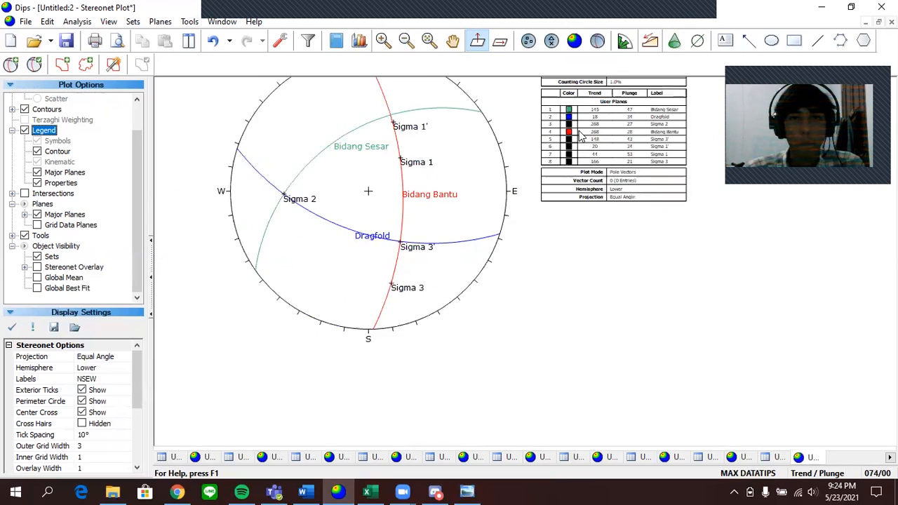
pyautogui.scroll(-1, 581, 135)
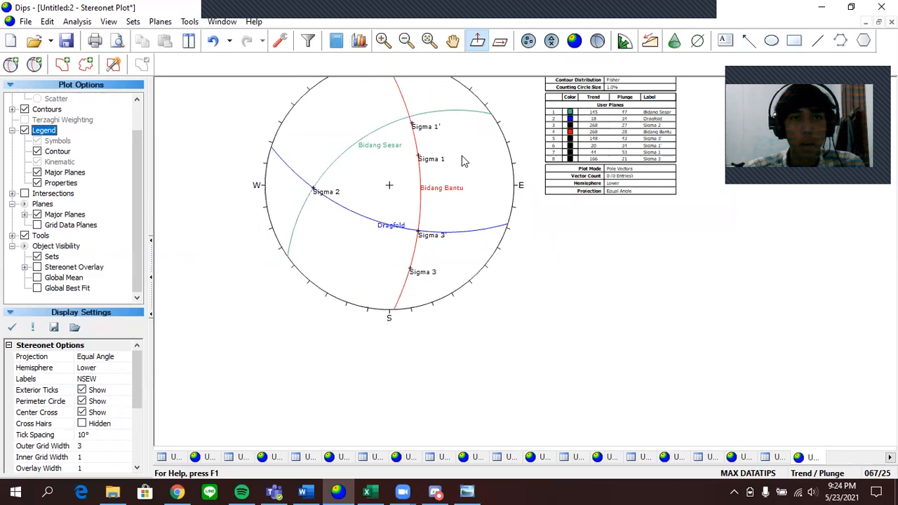